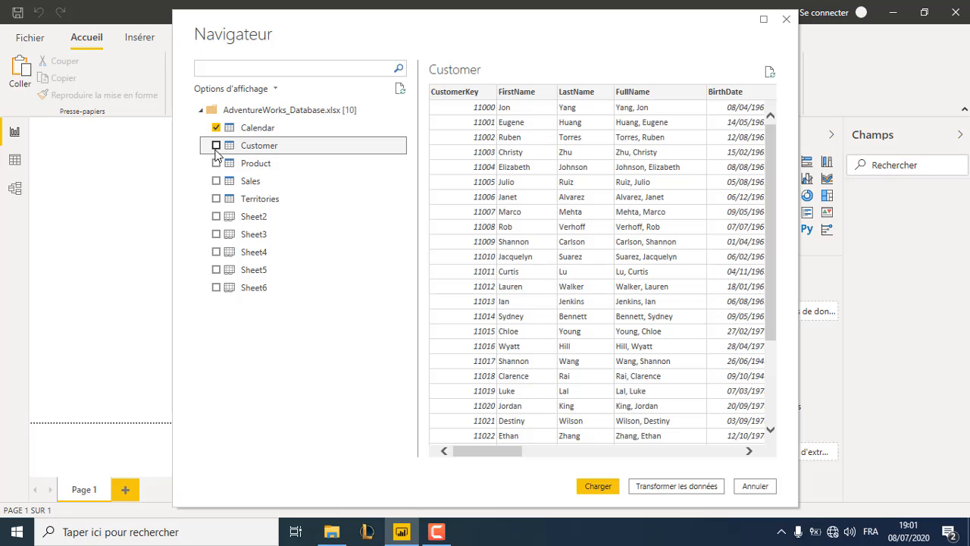
Add the Customer, Product, Sales and Territories tables to the selected Calendar table and load them all from AdventureWorks_Database.xlsx.
{"action": "left_click", "coordinate": [216, 146]}
{"action": "left_click", "coordinate": [216, 163]}
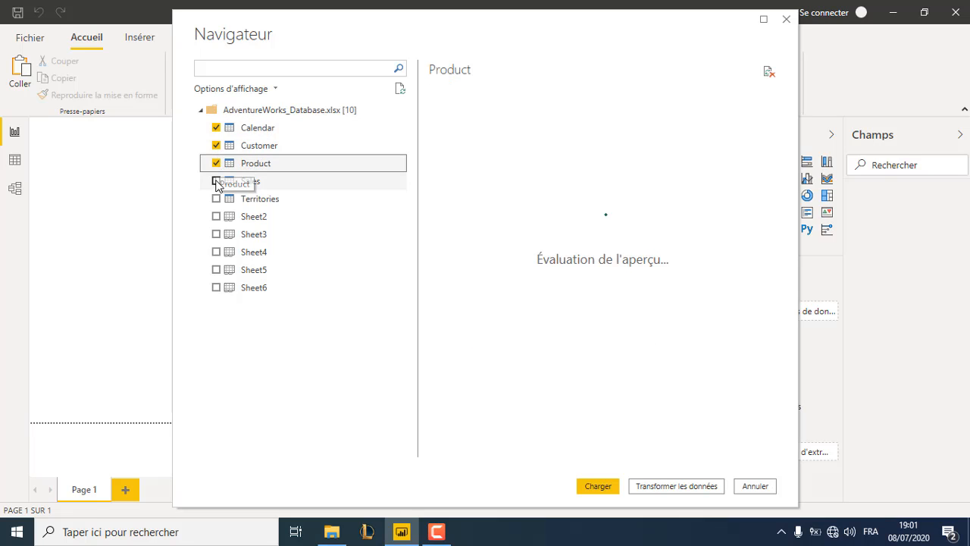
{"action": "left_click", "coordinate": [216, 181]}
{"action": "left_click", "coordinate": [216, 199]}
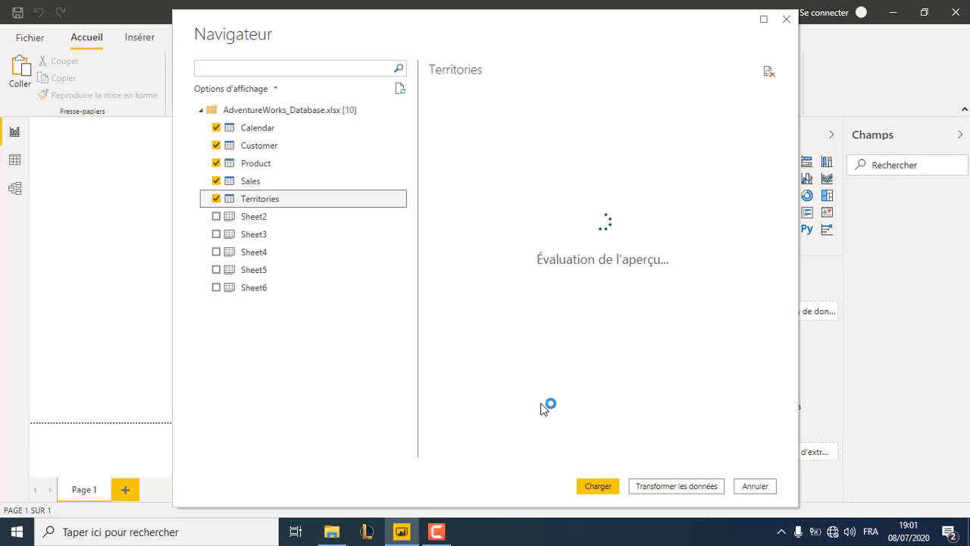
{"action": "left_click", "coordinate": [597, 486]}
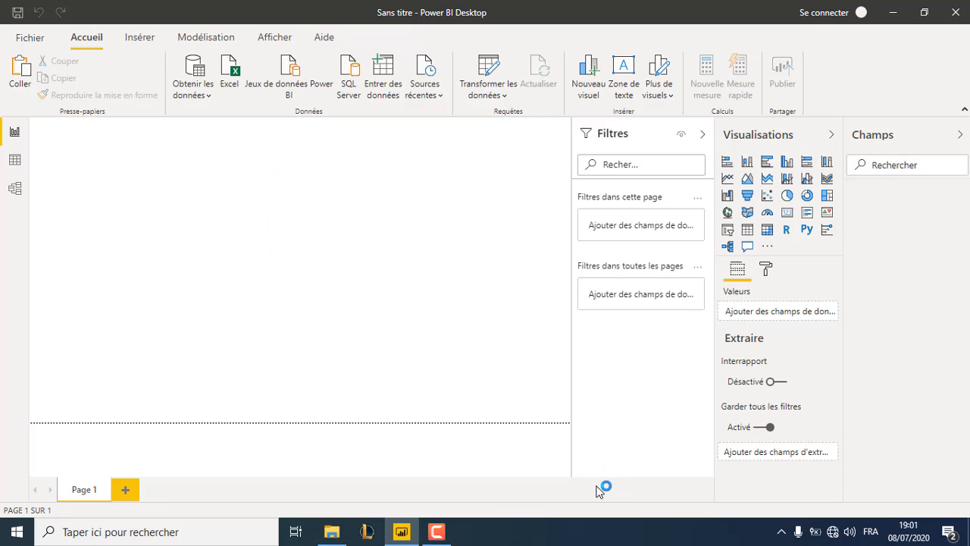
{"action": "left_click", "coordinate": [446, 534]}
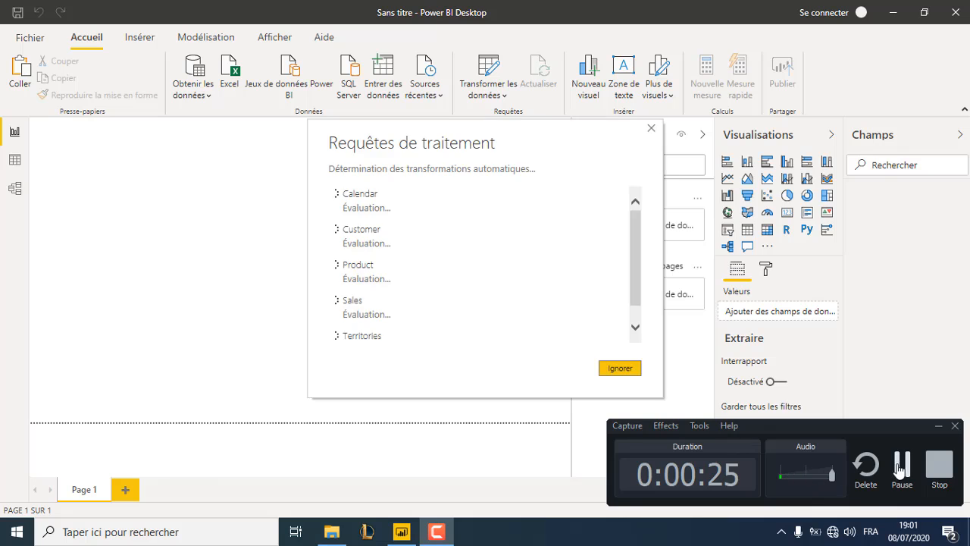
Import the Budget sheet from the Budget.xlsx workbook and open it for data transformation.
{"action": "left_click", "coordinate": [225, 70]}
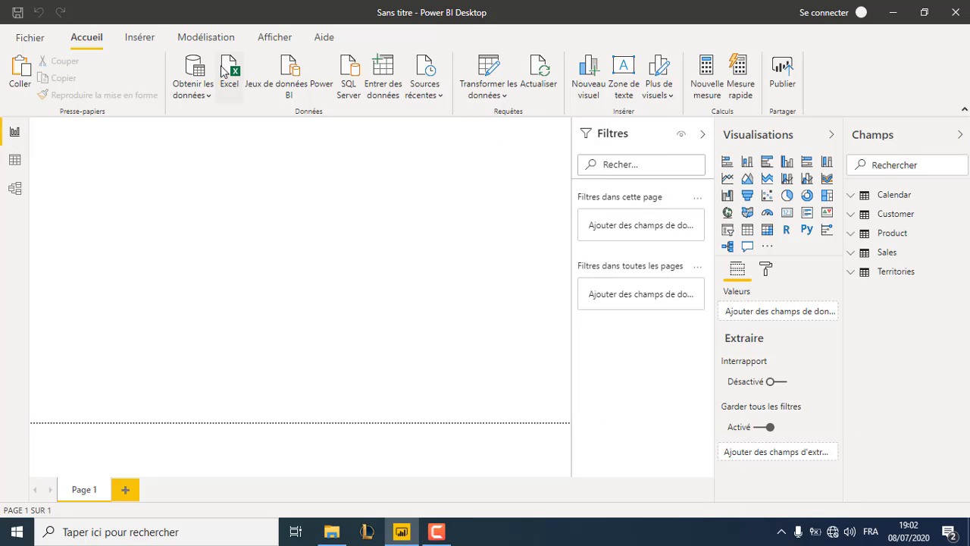
{"action": "left_click", "coordinate": [192, 115]}
{"action": "left_click", "coordinate": [362, 318]}
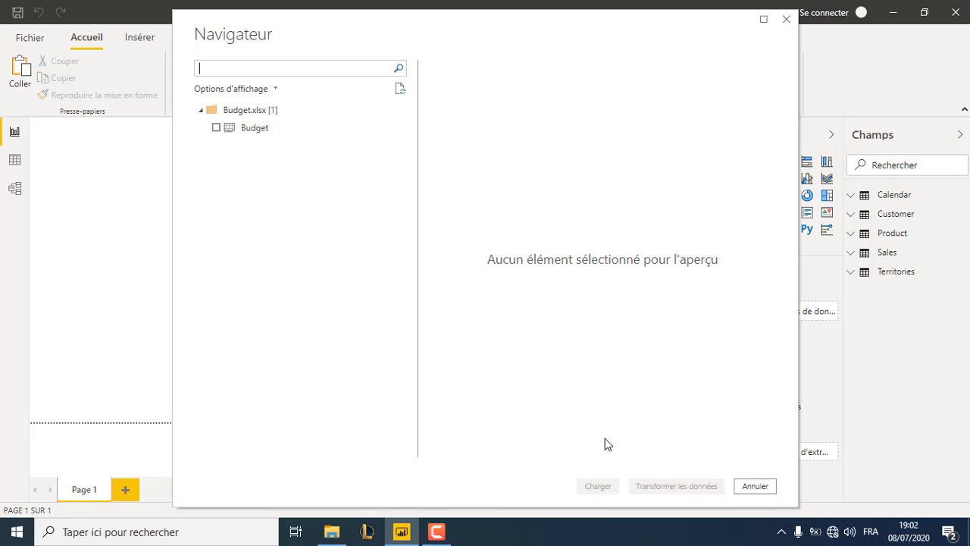
{"action": "left_click", "coordinate": [216, 128]}
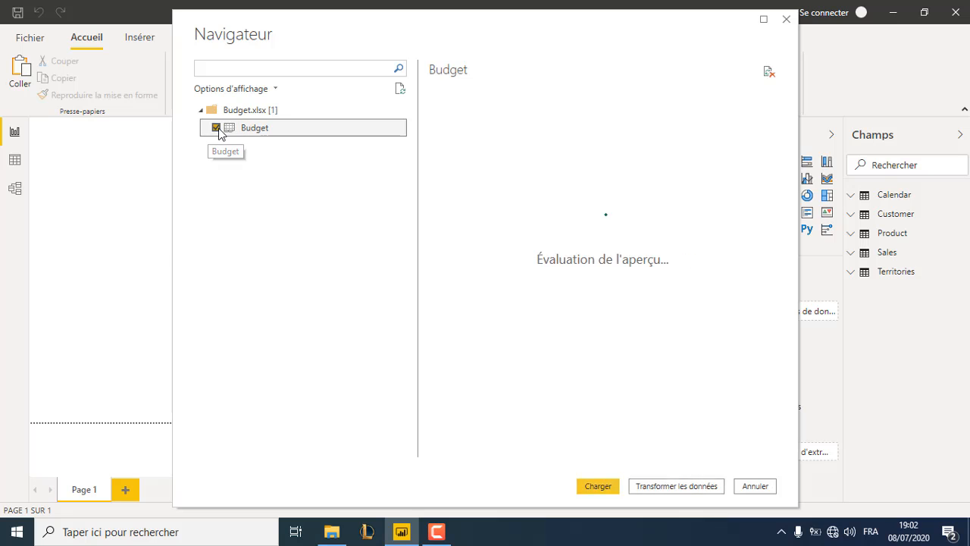
{"action": "left_click", "coordinate": [667, 486]}
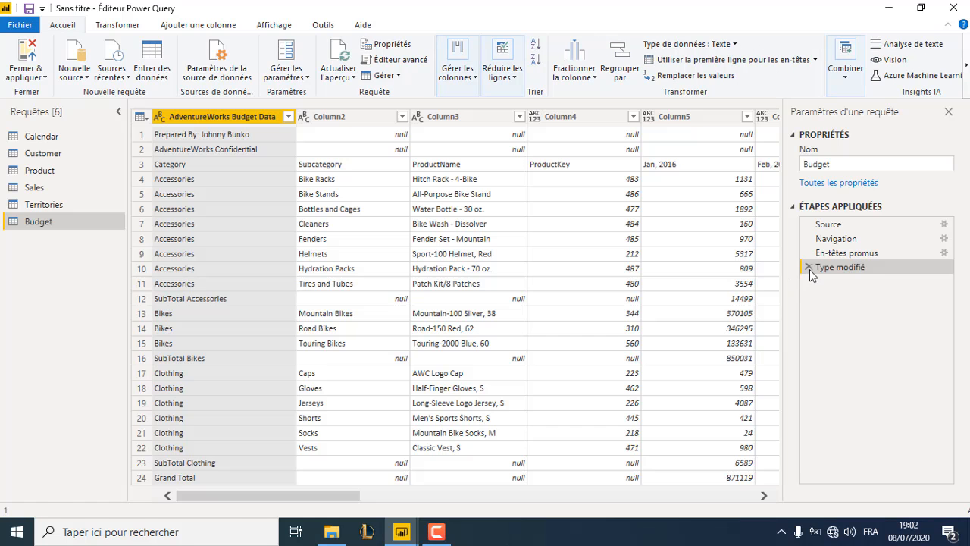
Delete the Budget query's Type modifié and En-têtes promus steps, and remove the top 3 rows of the table.
{"action": "left_click", "coordinate": [808, 267]}
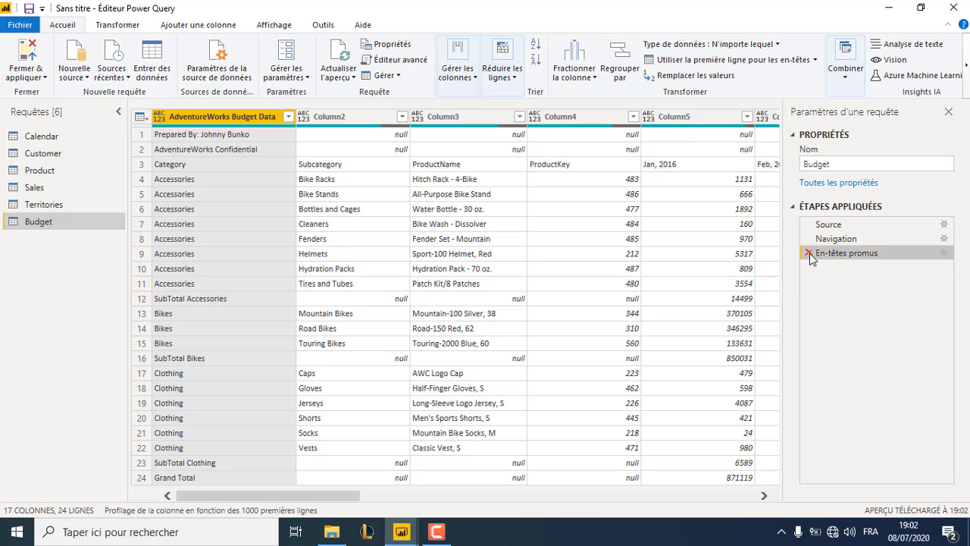
{"action": "left_click", "coordinate": [808, 253]}
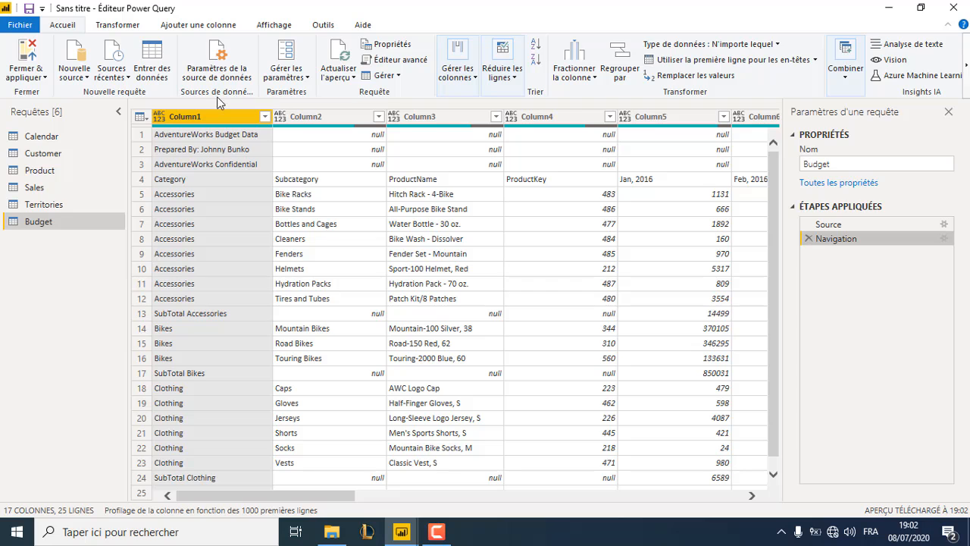
{"action": "left_click", "coordinate": [513, 81]}
{"action": "left_click", "coordinate": [550, 142]}
{"action": "left_click", "coordinate": [559, 154]}
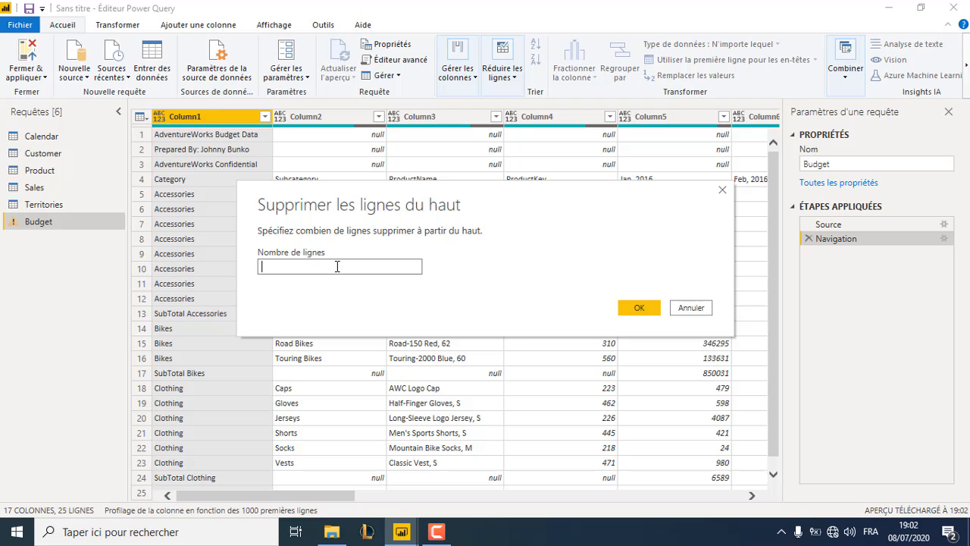
{"action": "left_click", "coordinate": [641, 309]}
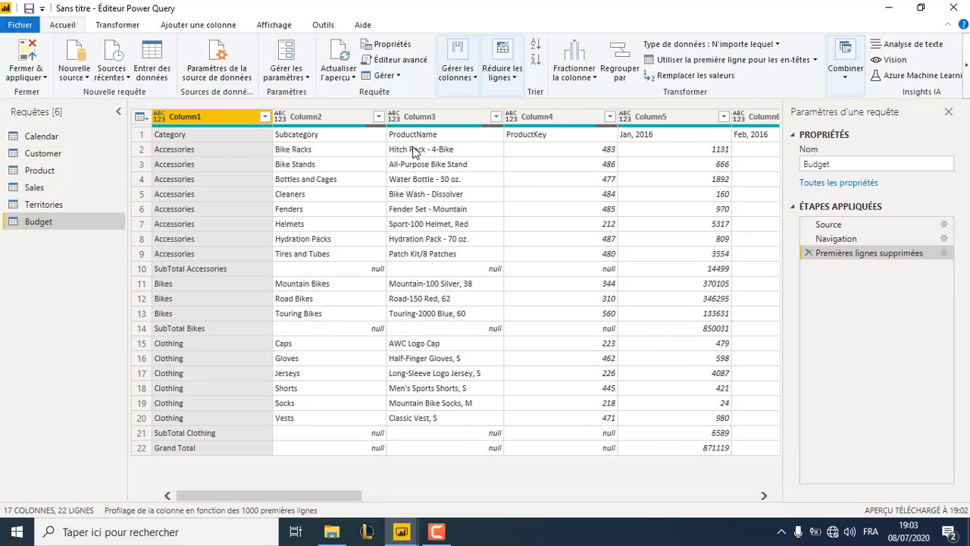
Promote the first row of the Budget table to column headers.
{"action": "left_click", "coordinate": [106, 30]}
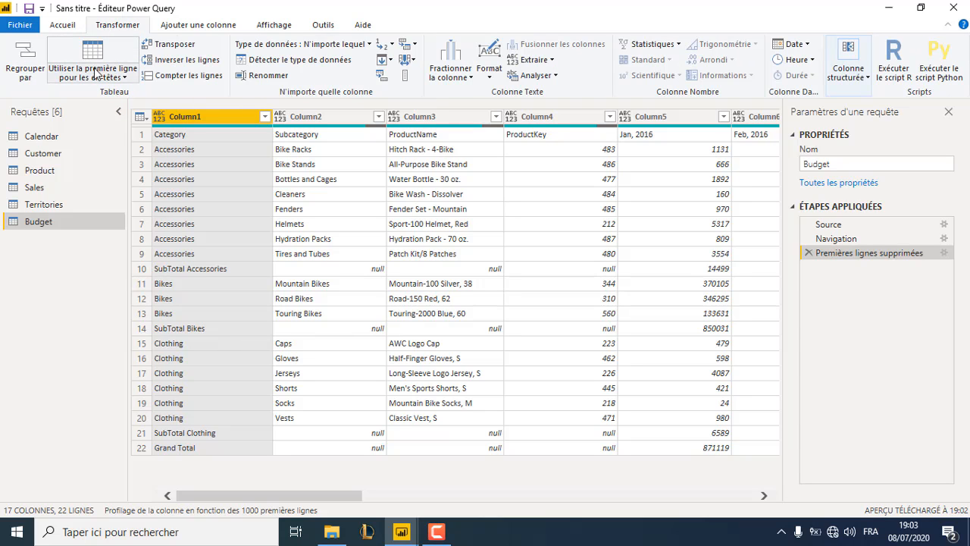
{"action": "left_click", "coordinate": [93, 73]}
{"action": "left_click", "coordinate": [114, 89]}
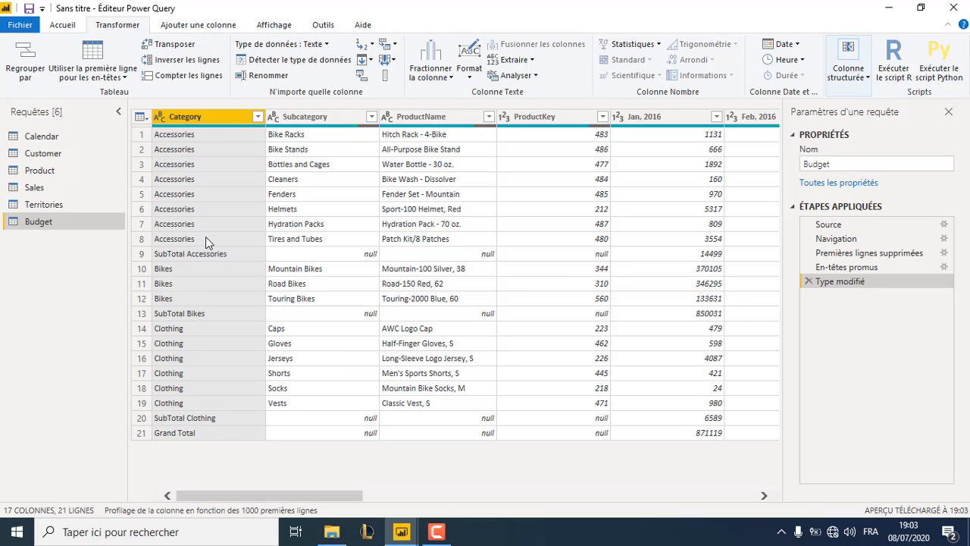
Filter the Category column to keep only rows that do not contain "Total".
{"action": "left_click", "coordinate": [258, 117]}
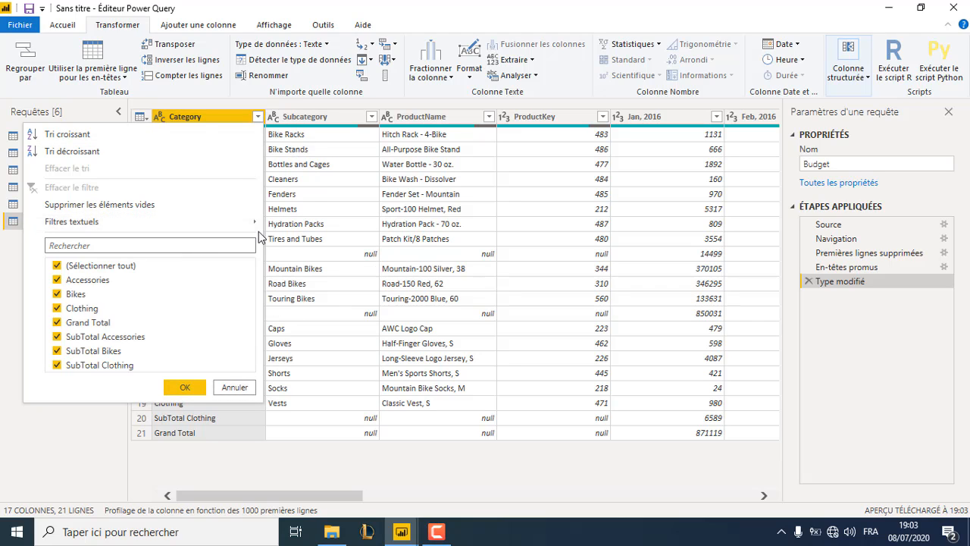
{"action": "mouse_move", "coordinate": [254, 224]}
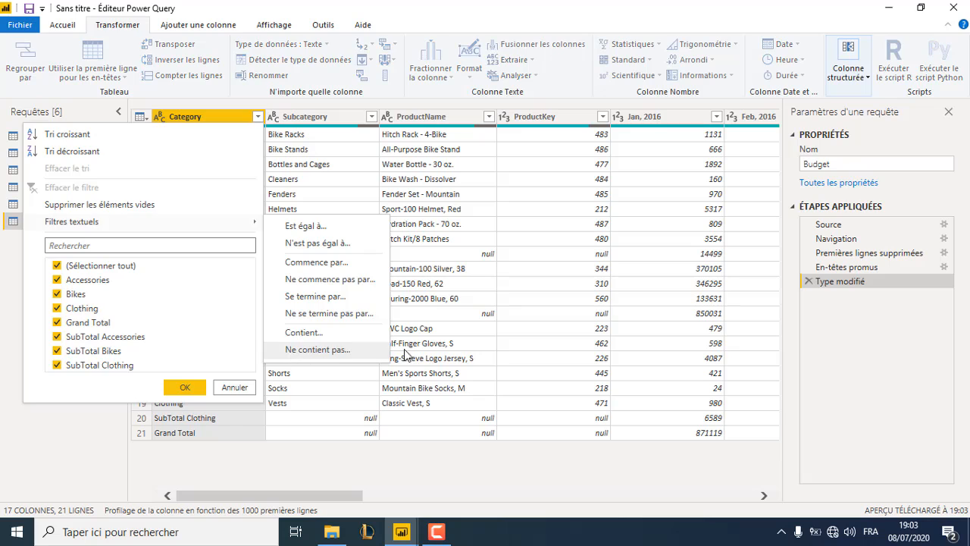
{"action": "left_click", "coordinate": [363, 350]}
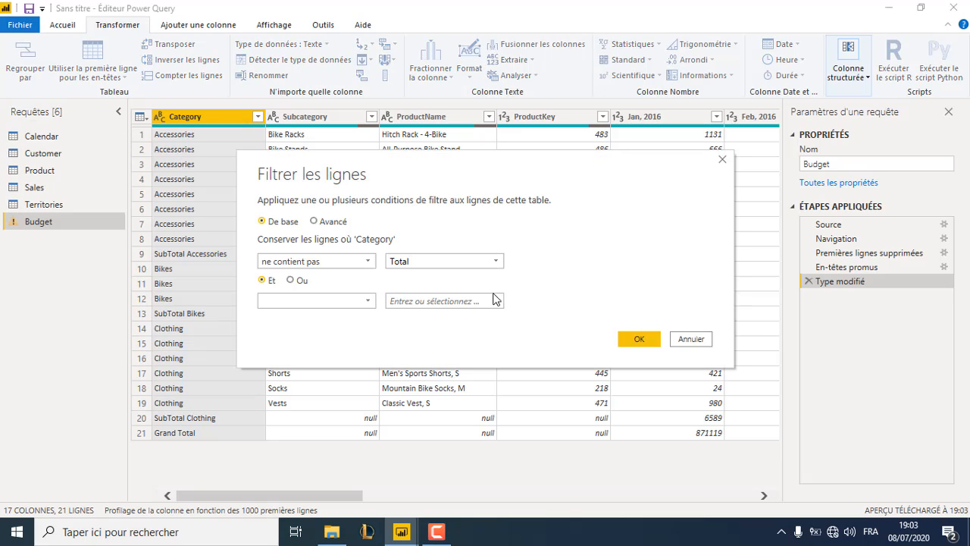
{"action": "left_click", "coordinate": [648, 344]}
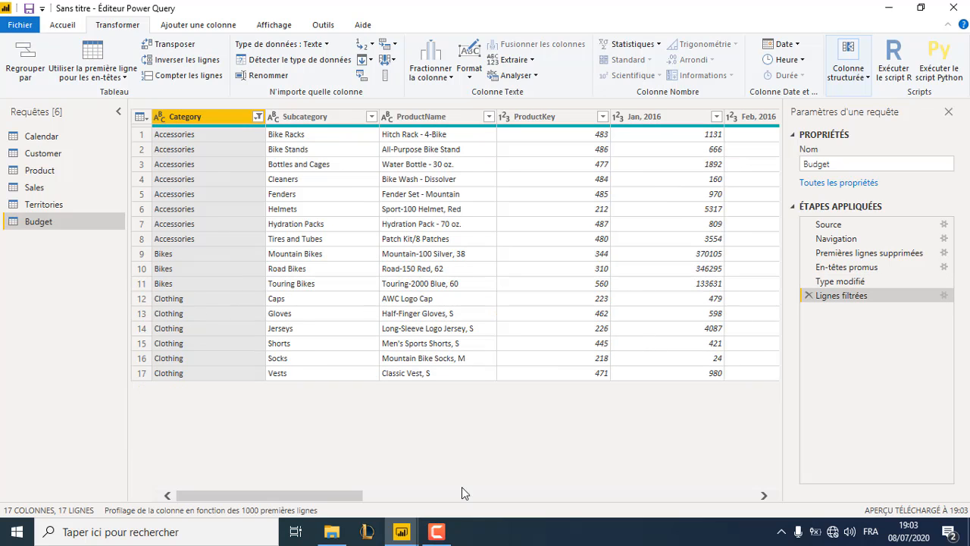
Remove the Grand Total column from the Budget table.
{"action": "left_click_drag", "start_coordinate": [360, 498], "coordinate": [753, 498]}
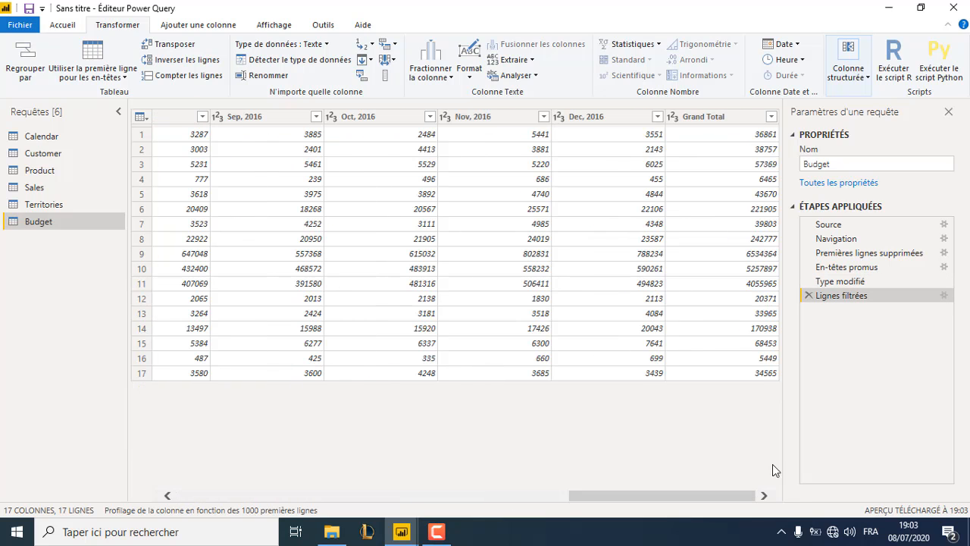
{"action": "right_click", "coordinate": [708, 120]}
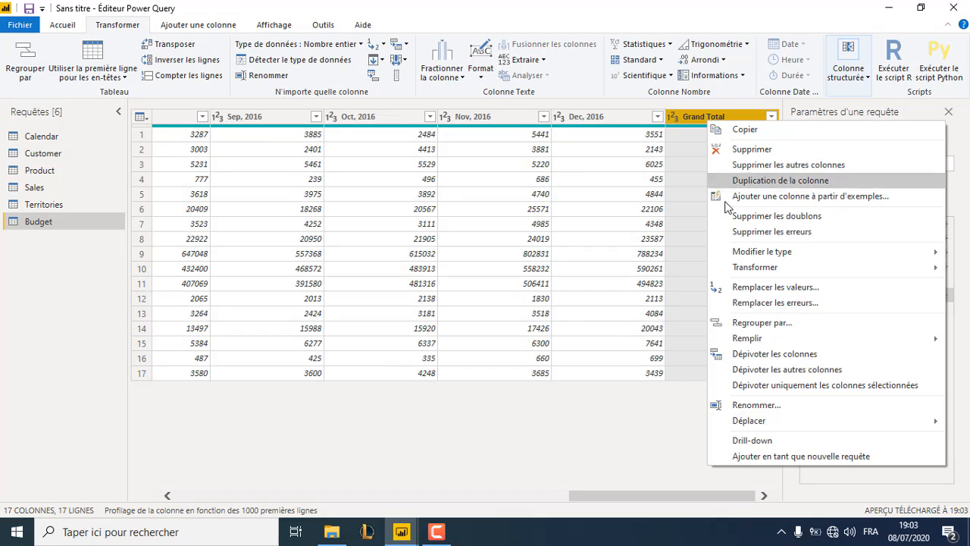
{"action": "left_click", "coordinate": [739, 154]}
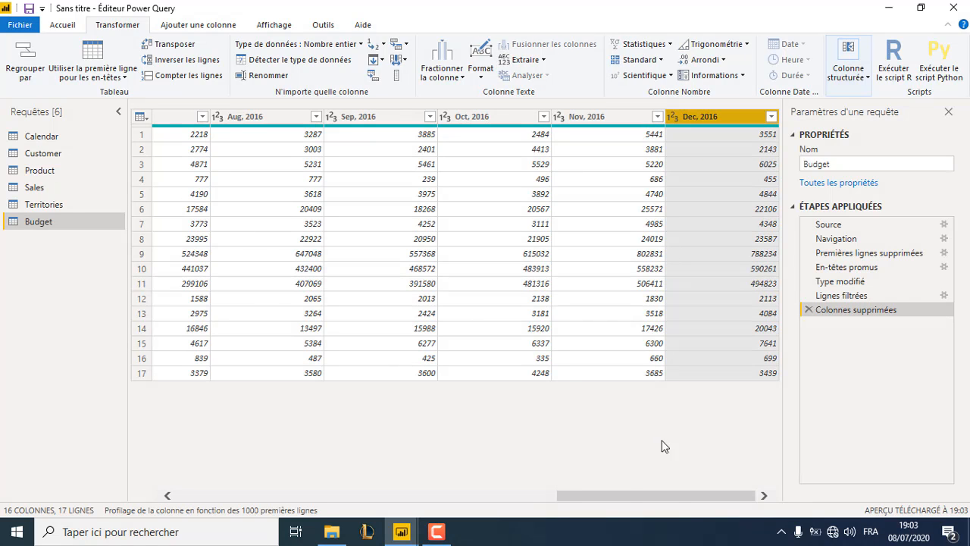
Unpivot the monthly columns from Jan, 2016 through Dec, 2016 in the Budget table.
{"action": "left_click_drag", "start_coordinate": [667, 502], "coordinate": [348, 464]}
{"action": "left_click", "coordinate": [450, 120]}
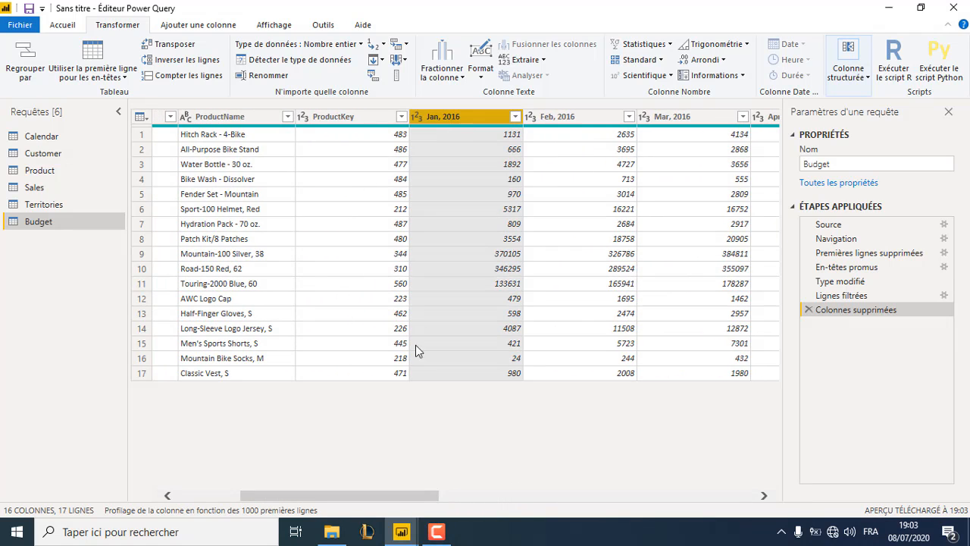
{"action": "left_click_drag", "start_coordinate": [400, 499], "coordinate": [736, 498]}
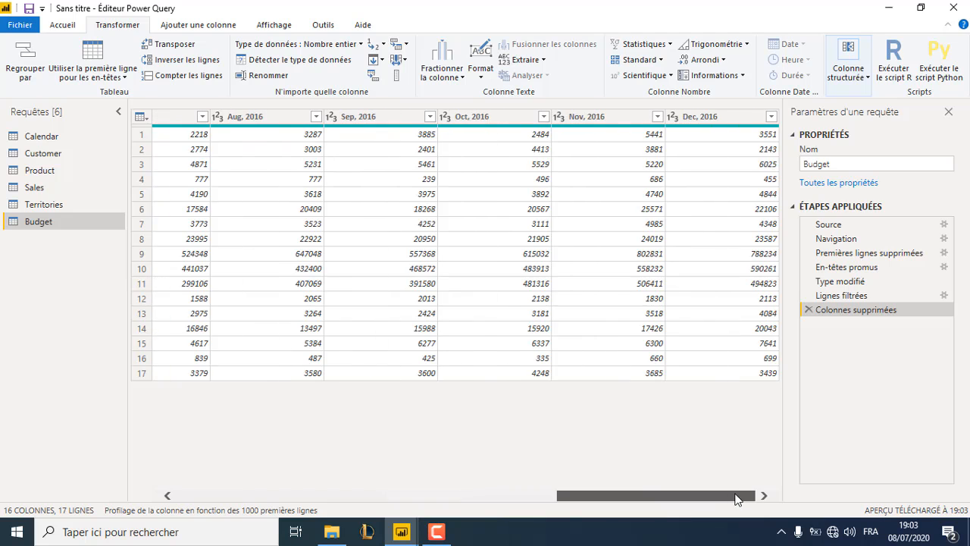
{"action": "left_click", "coordinate": [723, 120], "text": "shift"}
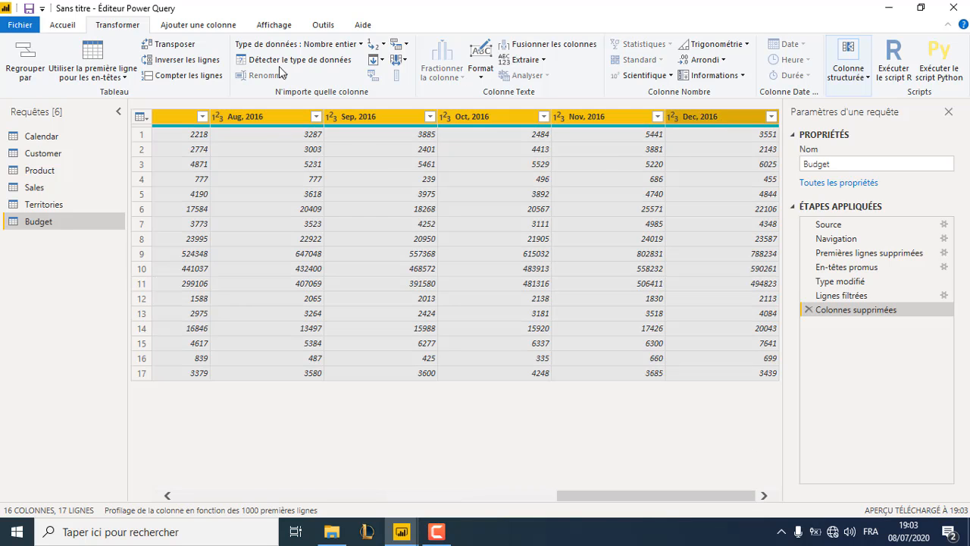
{"action": "left_click", "coordinate": [400, 45]}
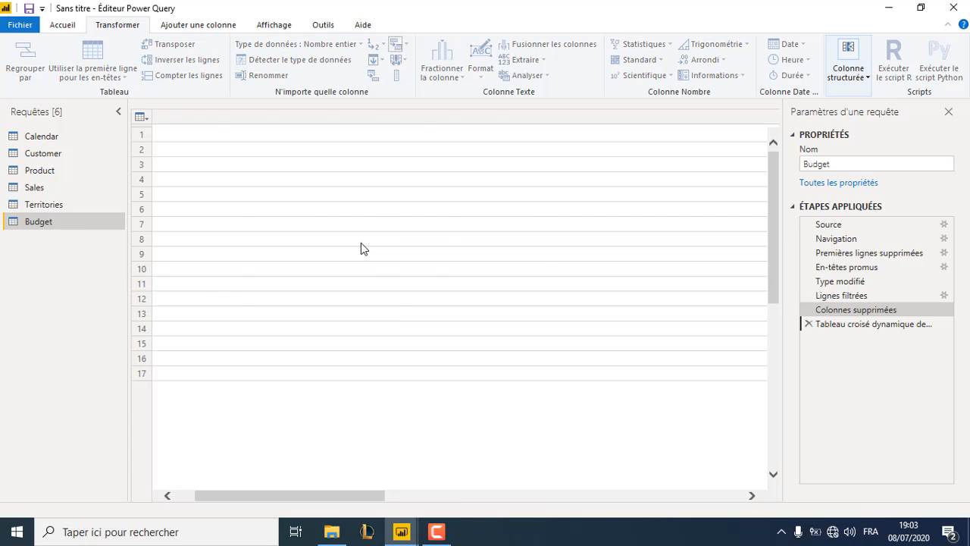
Rename the Attribut column to Month and set its data type to Date.
{"action": "left_click", "coordinate": [623, 114]}
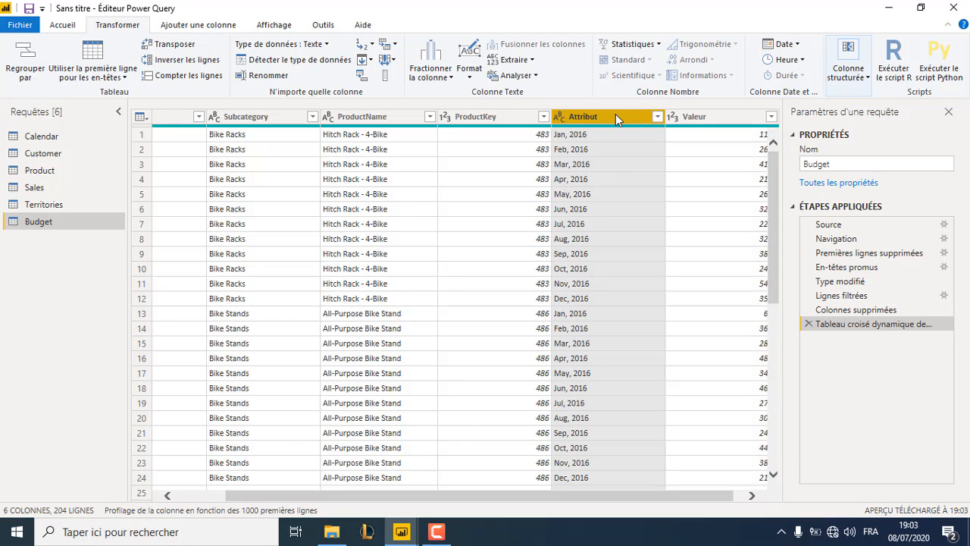
{"action": "right_click", "coordinate": [616, 114]}
{"action": "left_click", "coordinate": [667, 414]}
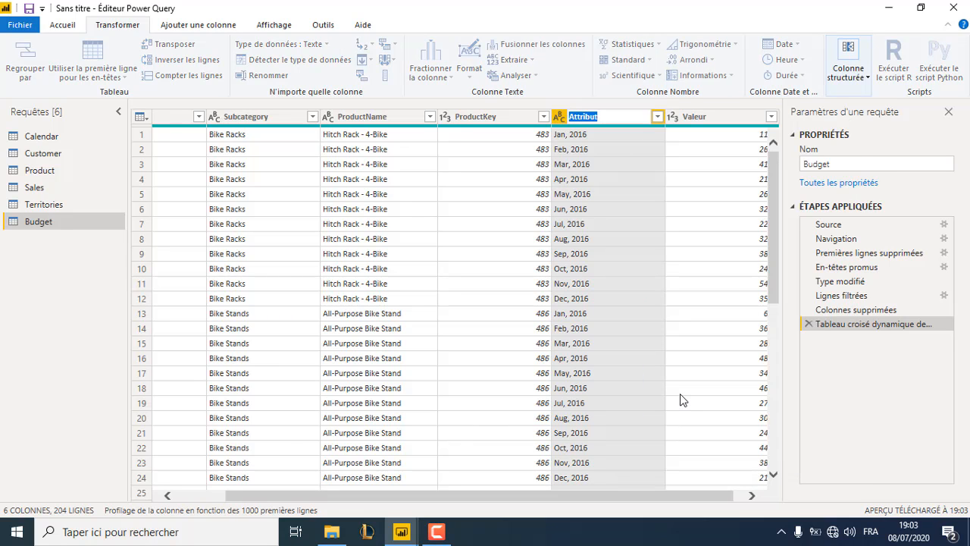
{"action": "type", "text": "Month"}
{"action": "left_click", "coordinate": [559, 119]}
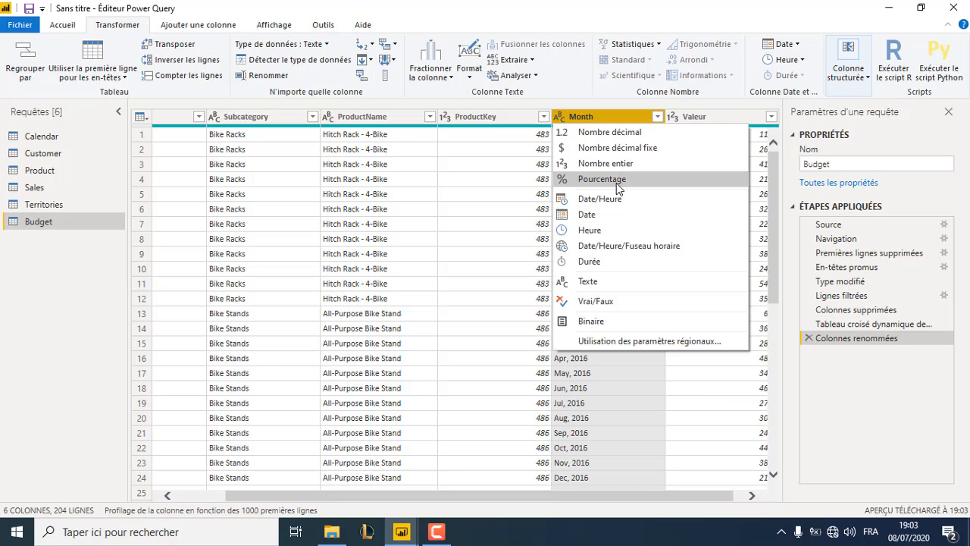
{"action": "left_click", "coordinate": [611, 215]}
Rename the Valeur column to BudgetMontant.
{"action": "right_click", "coordinate": [708, 119]}
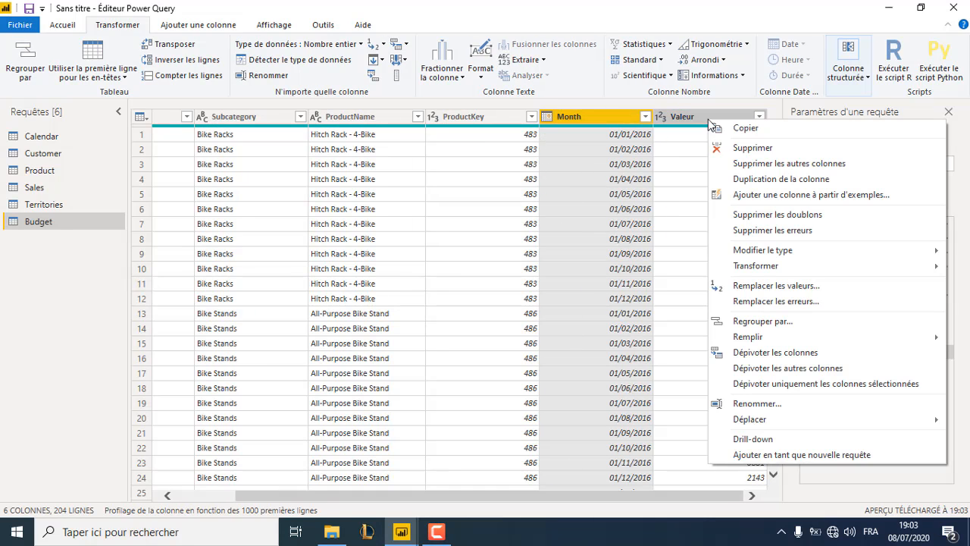
{"action": "left_click", "coordinate": [751, 406]}
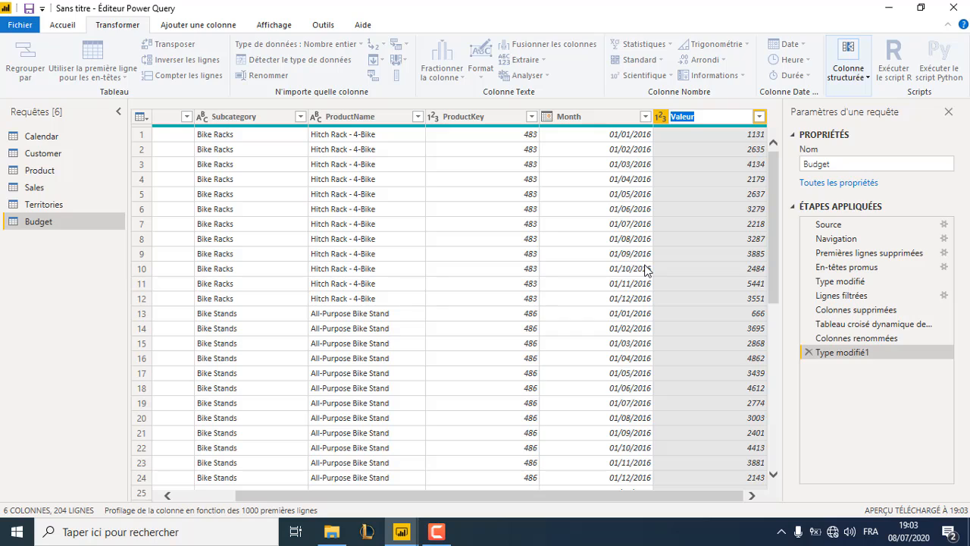
{"action": "type", "text": "BudgetMontant"}
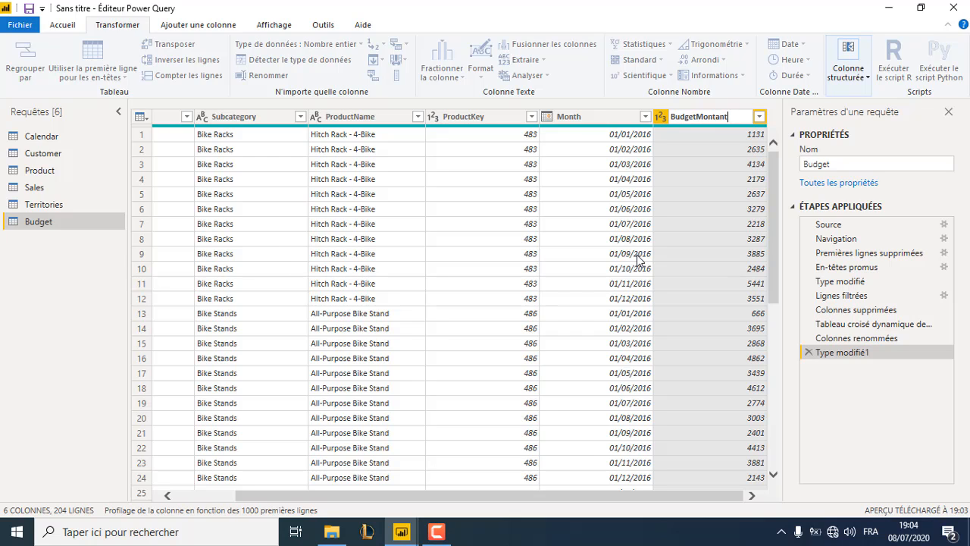
{"action": "key", "text": "Return"}
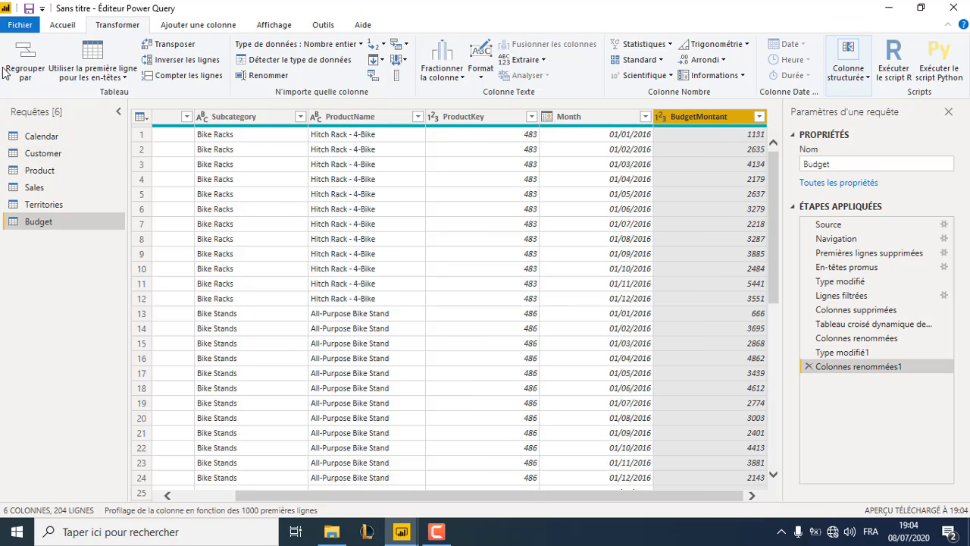
Close the query editor, applying the Budget query changes to the model, and open the model view.
{"action": "left_click", "coordinate": [62, 25]}
{"action": "left_click", "coordinate": [23, 51]}
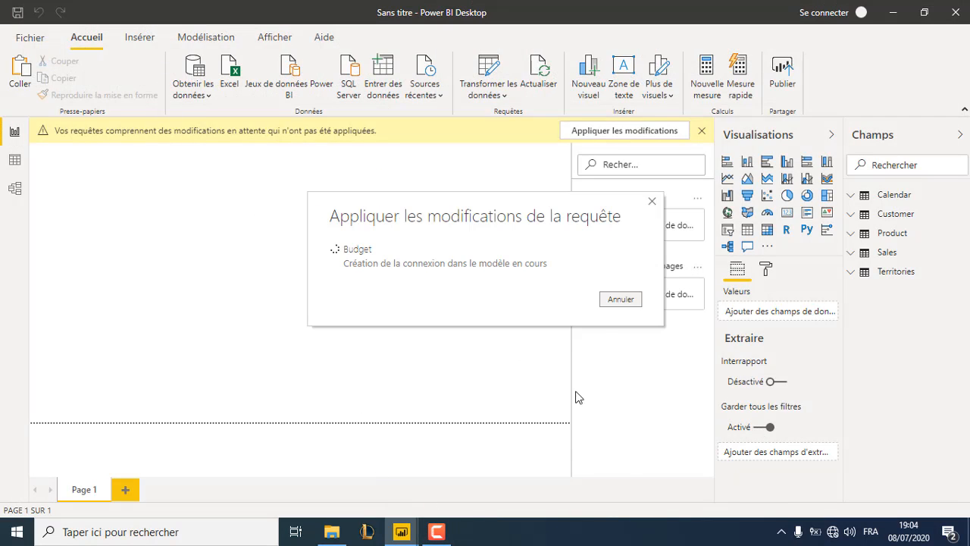
{"action": "left_click", "coordinate": [436, 532]}
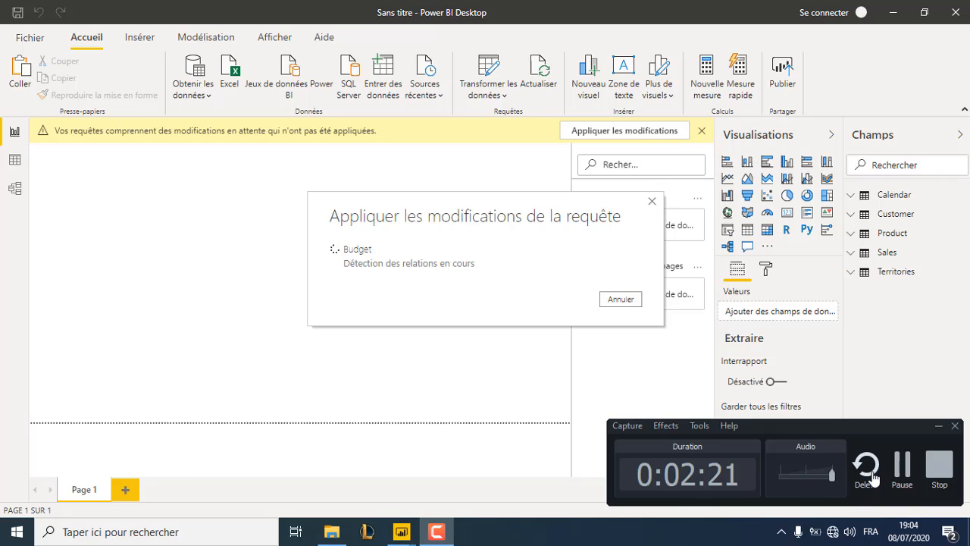
{"action": "left_click", "coordinate": [16, 189]}
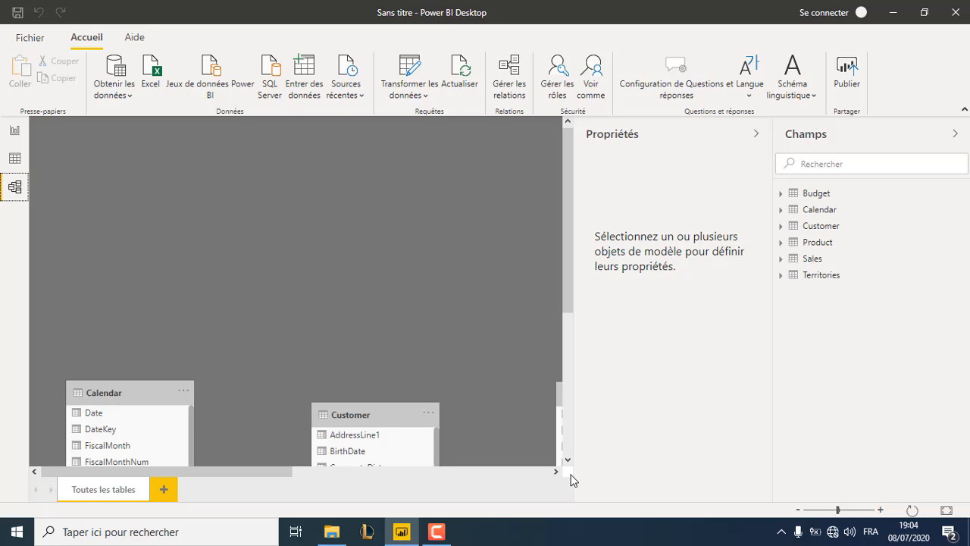
Delete all the existing relationships between the tables in the model diagram.
{"action": "left_click", "coordinate": [825, 511]}
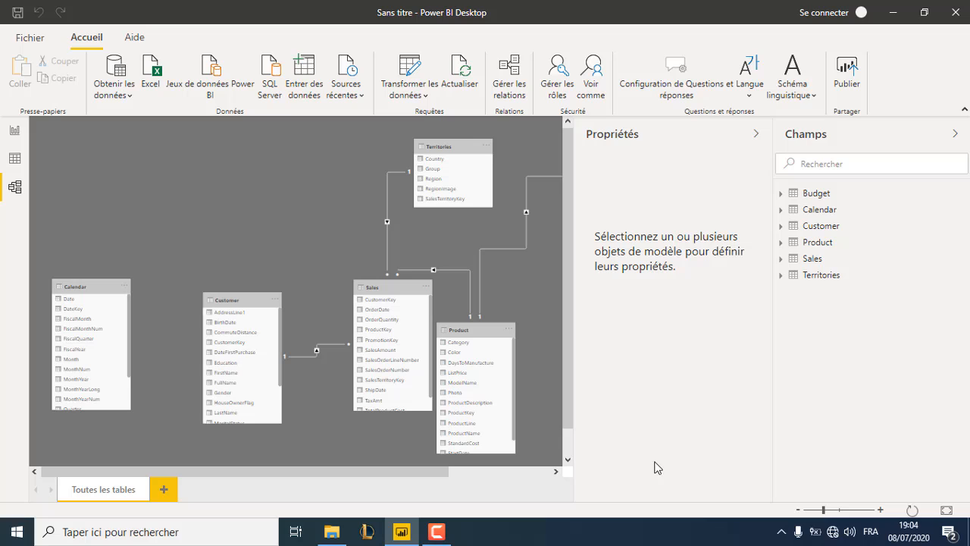
{"action": "left_click", "coordinate": [756, 135]}
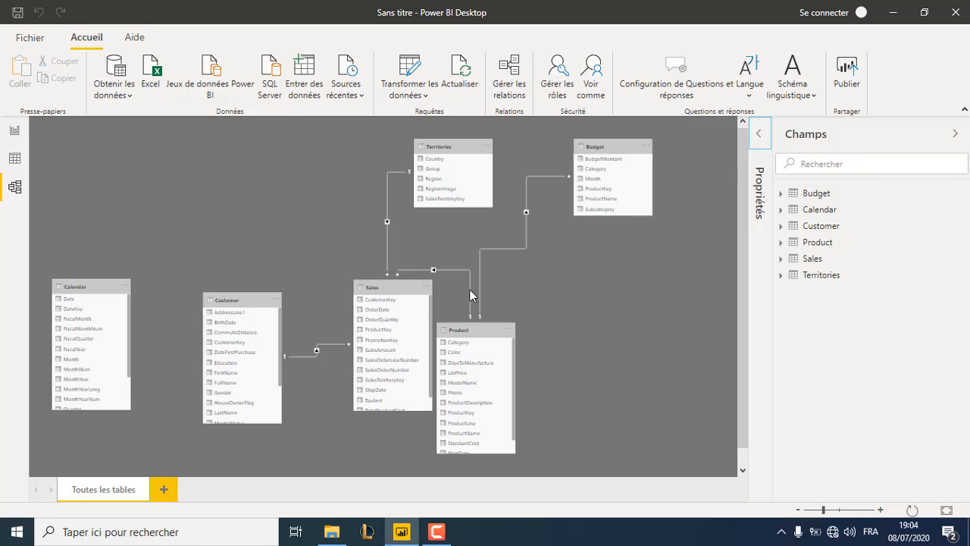
{"action": "right_click", "coordinate": [504, 248]}
{"action": "key", "text": "Escape"}
{"action": "key", "text": "Delete"}
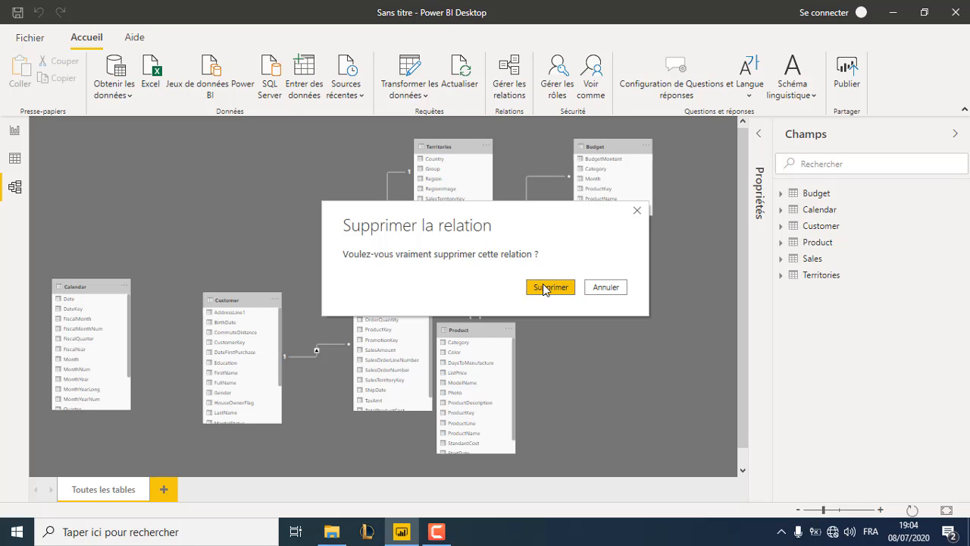
{"action": "left_click", "coordinate": [543, 288]}
{"action": "left_click", "coordinate": [438, 533]}
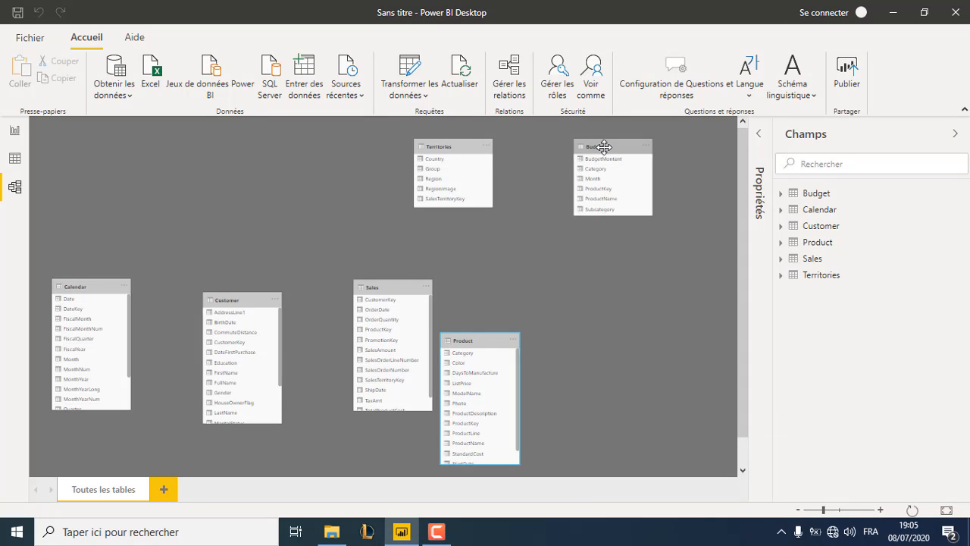
Arrange the diagram with Territories, Customer, Calendar and Product in a row above the Sales and Budget tables.
{"action": "left_click_drag", "start_coordinate": [599, 145], "coordinate": [569, 327]}
{"action": "left_click_drag", "start_coordinate": [476, 341], "coordinate": [585, 159]}
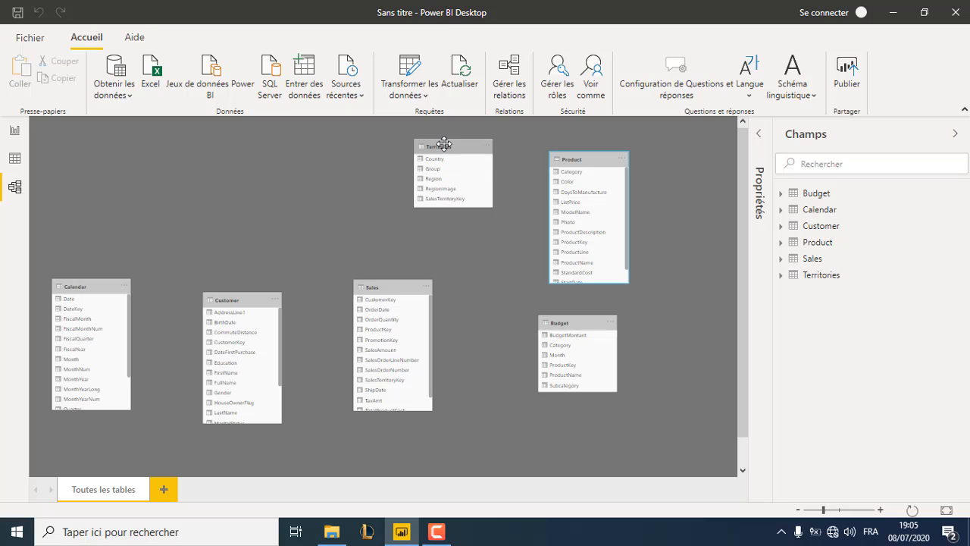
{"action": "left_click_drag", "start_coordinate": [444, 145], "coordinate": [275, 169]}
{"action": "left_click_drag", "start_coordinate": [245, 301], "coordinate": [411, 148]}
{"action": "left_click_drag", "start_coordinate": [87, 285], "coordinate": [494, 150]}
{"action": "left_click_drag", "start_coordinate": [583, 323], "coordinate": [575, 331]}
Relate Sales to Customer on CustomerKey, Calendar on OrderDate to Date, Product on ProductKey, and Territories on SalesTerritoryKey.
{"action": "left_click_drag", "start_coordinate": [401, 286], "coordinate": [387, 190]}
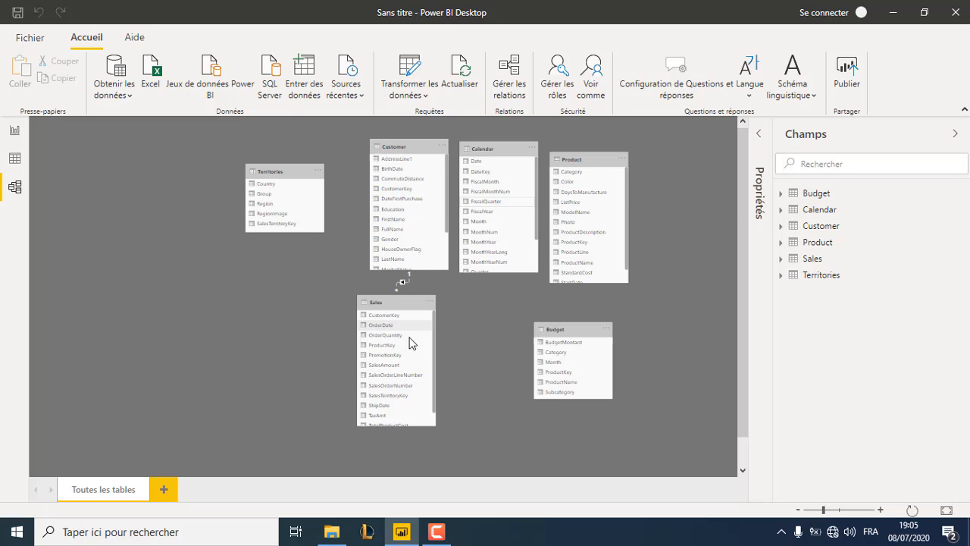
{"action": "left_click_drag", "start_coordinate": [385, 326], "coordinate": [480, 164]}
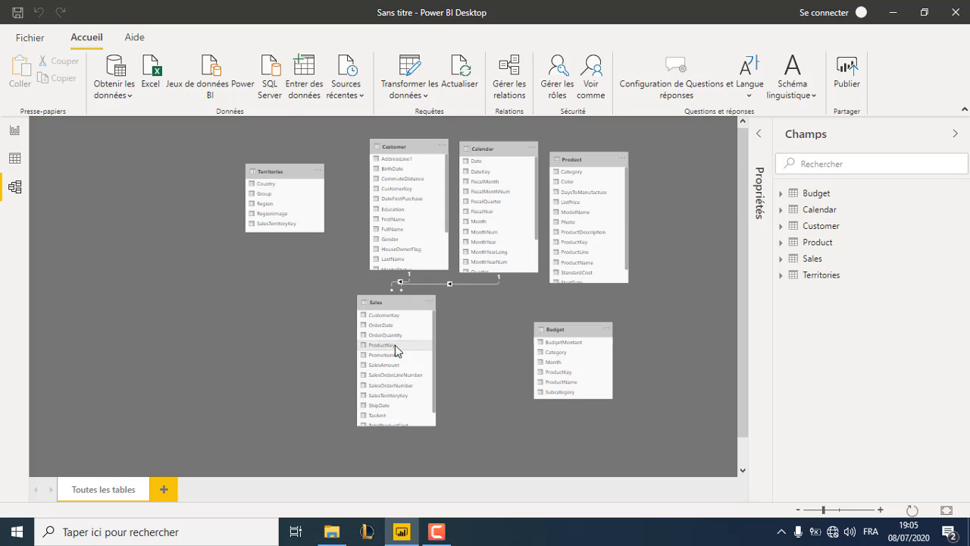
{"action": "left_click_drag", "start_coordinate": [395, 345], "coordinate": [574, 244]}
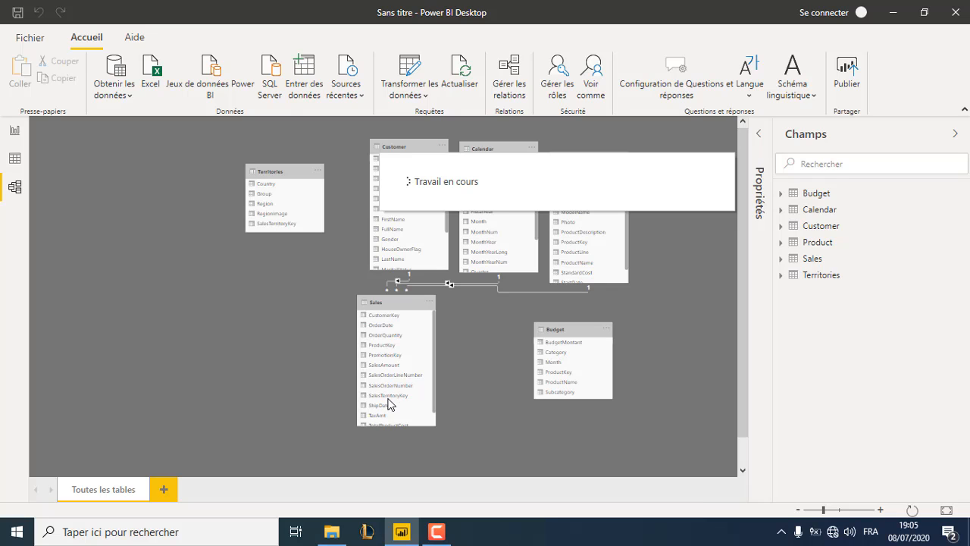
{"action": "left_click_drag", "start_coordinate": [388, 403], "coordinate": [275, 224]}
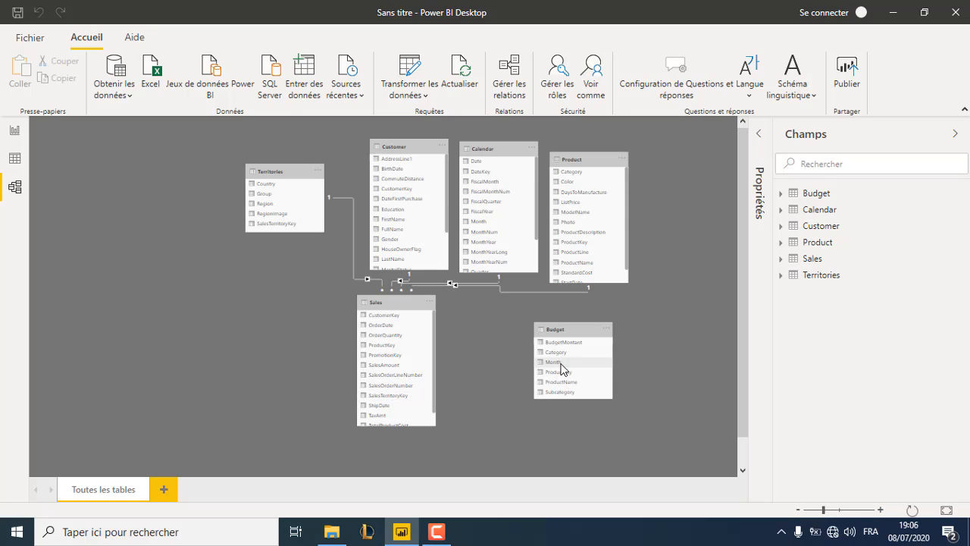
Relate Budget to Product on ProductKey and to Calendar on Month to Date, and move the Budget and Sales tables lower.
{"action": "left_click_drag", "start_coordinate": [572, 377], "coordinate": [578, 244]}
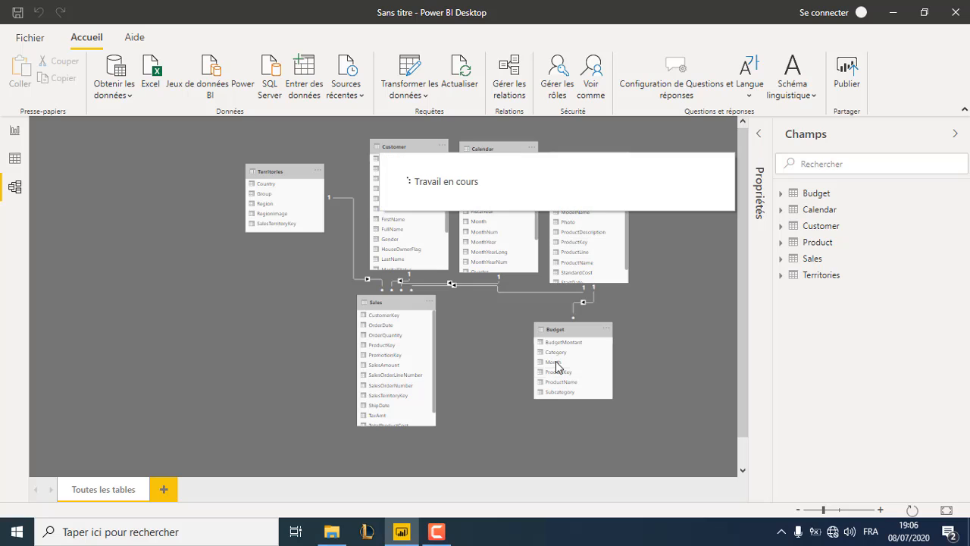
{"action": "left_click_drag", "start_coordinate": [557, 366], "coordinate": [481, 162]}
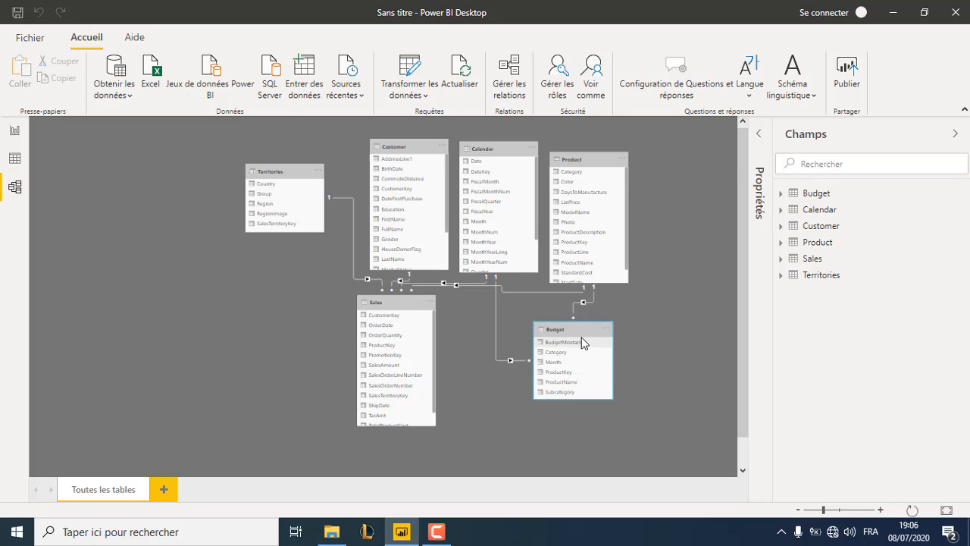
{"action": "left_click_drag", "start_coordinate": [574, 326], "coordinate": [591, 357]}
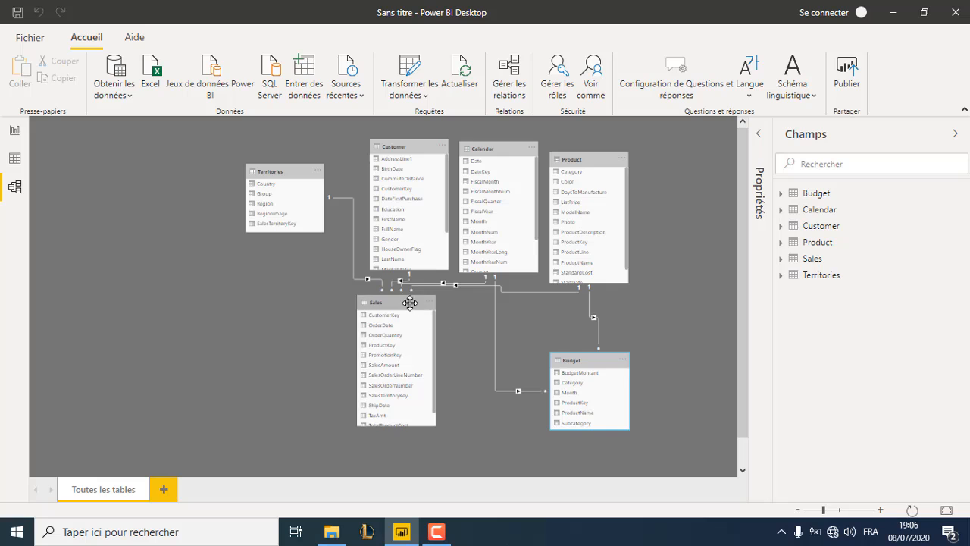
{"action": "left_click_drag", "start_coordinate": [411, 303], "coordinate": [381, 341]}
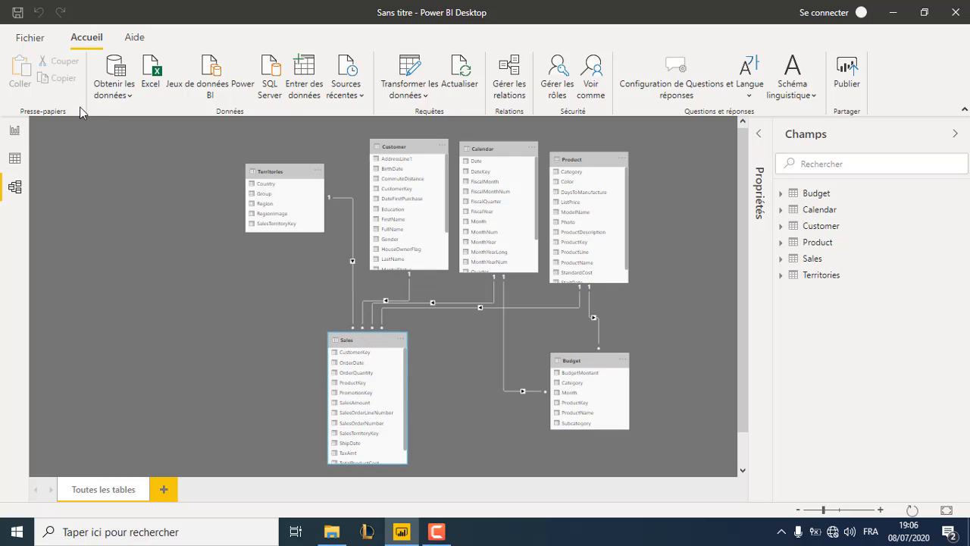
Create the measure Sales = SUM(Sales[SalesAmount]) in the Sales table from the data view.
{"action": "left_click", "coordinate": [15, 158]}
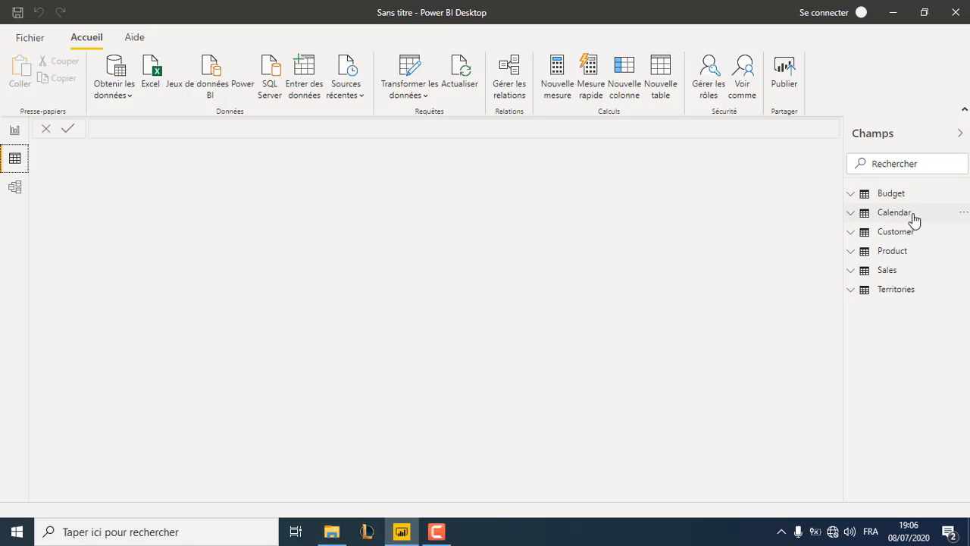
{"action": "left_click", "coordinate": [893, 271]}
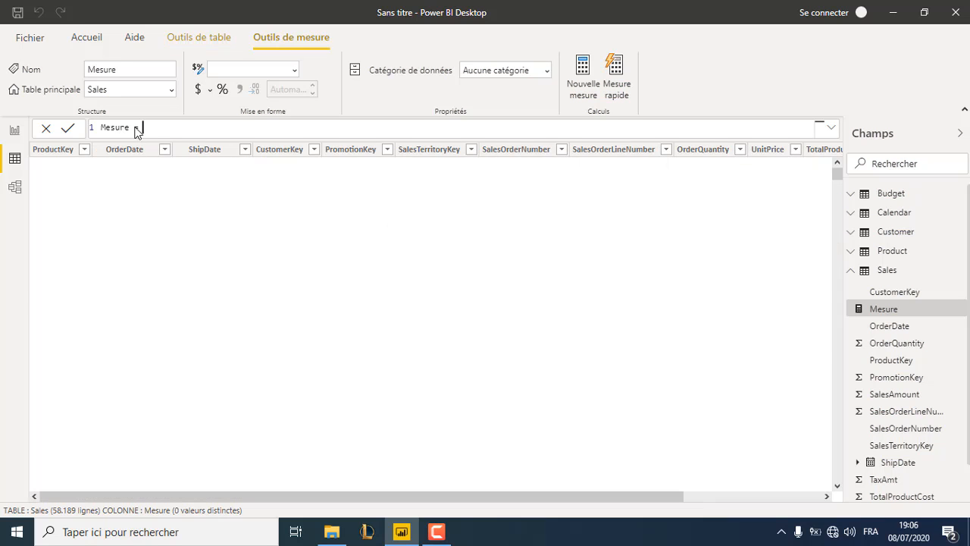
{"action": "double_click", "coordinate": [121, 127]}
{"action": "type", "text": "Sales= S"}
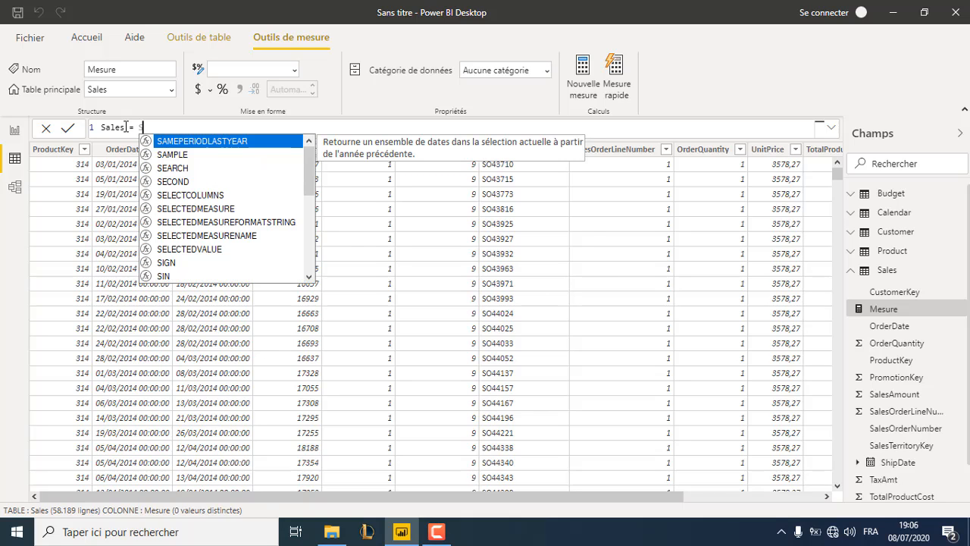
{"action": "type", "text": "um"}
{"action": "key", "text": "Tab"}
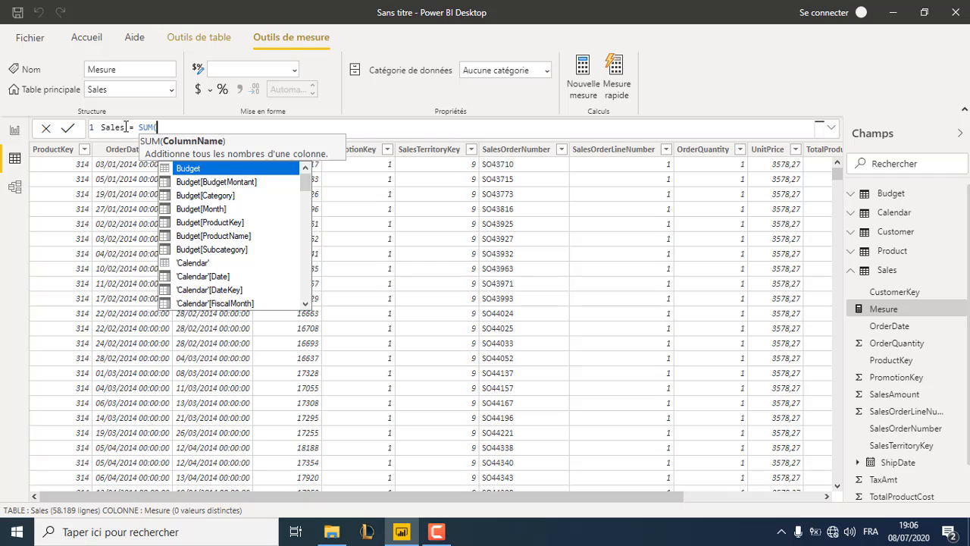
{"action": "type", "text": "Sal"}
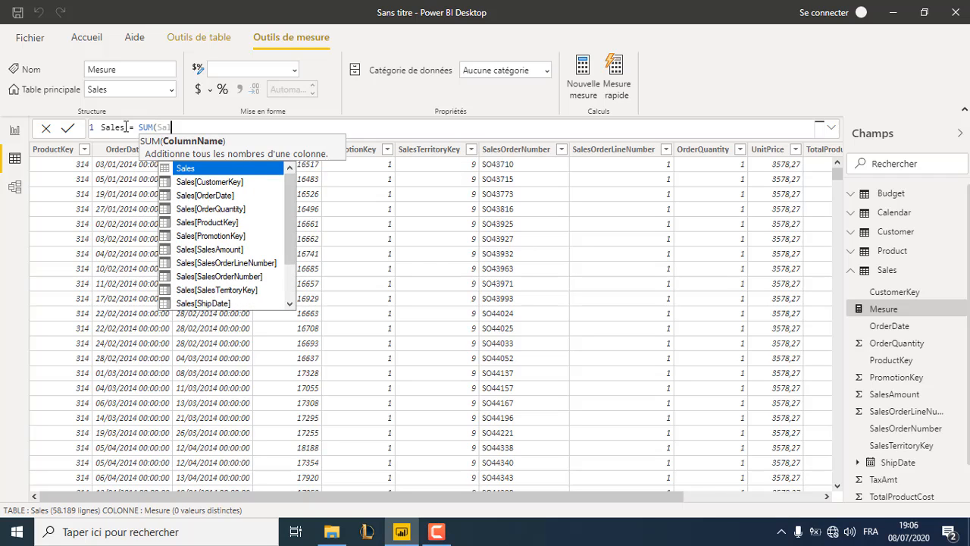
{"action": "type", "text": "es"}
{"action": "key", "text": "Down"}
{"action": "key", "text": "Down"}
{"action": "key", "text": "Down"}
{"action": "key", "text": "Down"}
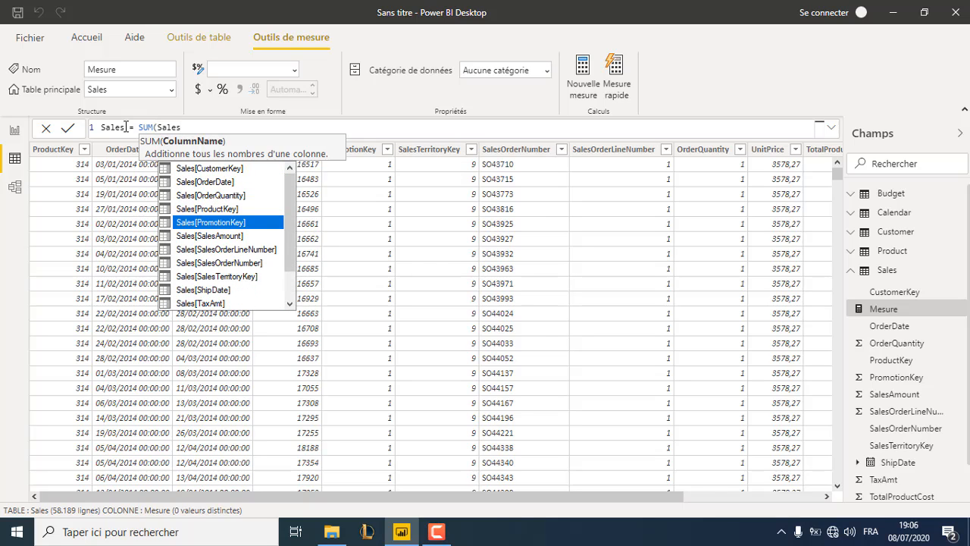
{"action": "key", "text": "Down"}
{"action": "key", "text": "Tab"}
{"action": "type", "text": ")"}
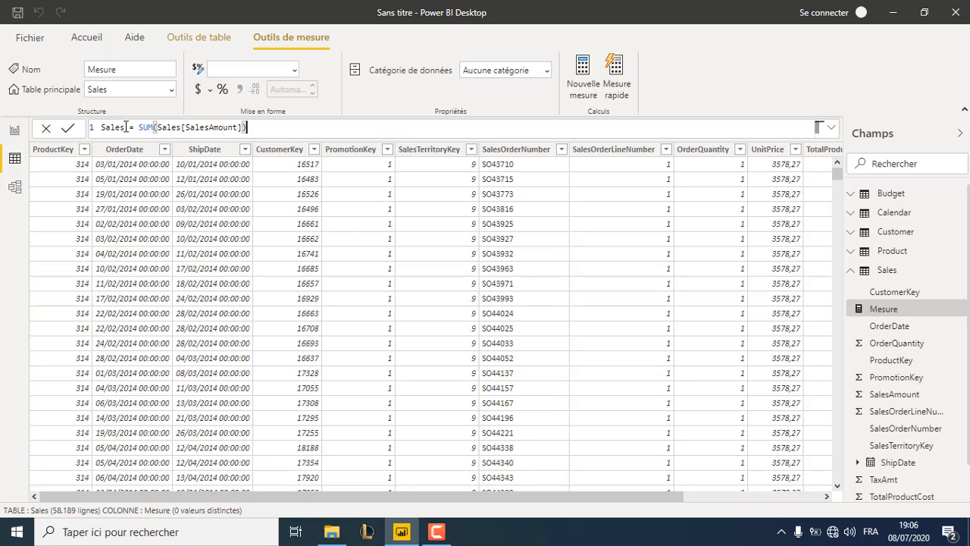
{"action": "left_click", "coordinate": [67, 128]}
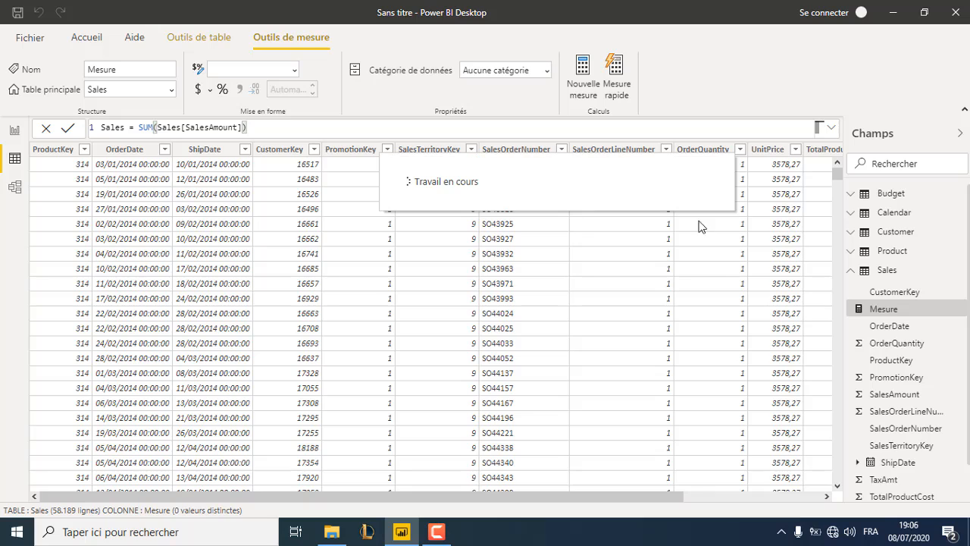
Create the measure Budget = SUM(Budget[BudgetMontant]) in the Budget table.
{"action": "left_click", "coordinate": [858, 196]}
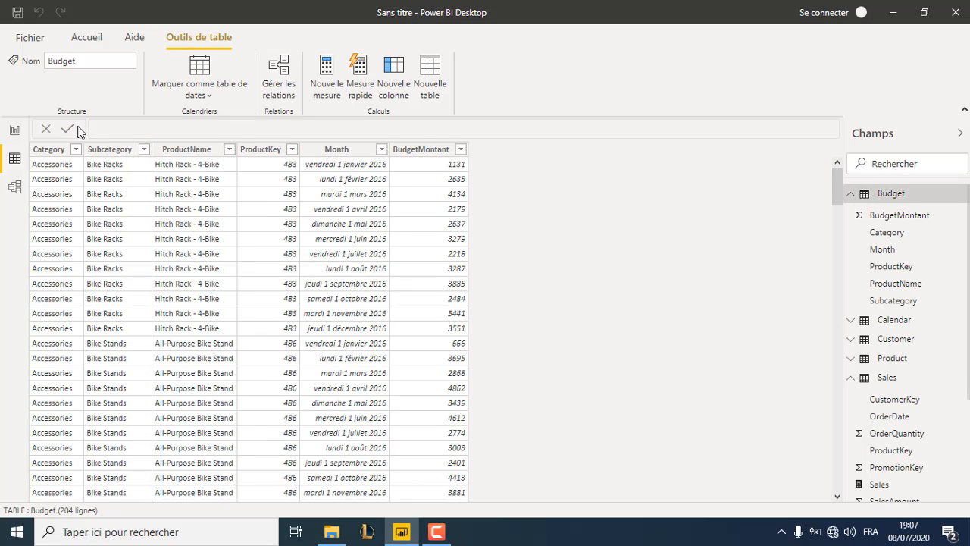
{"action": "left_click", "coordinate": [340, 65]}
{"action": "double_click", "coordinate": [115, 128]}
{"action": "type", "text": "Budget"}
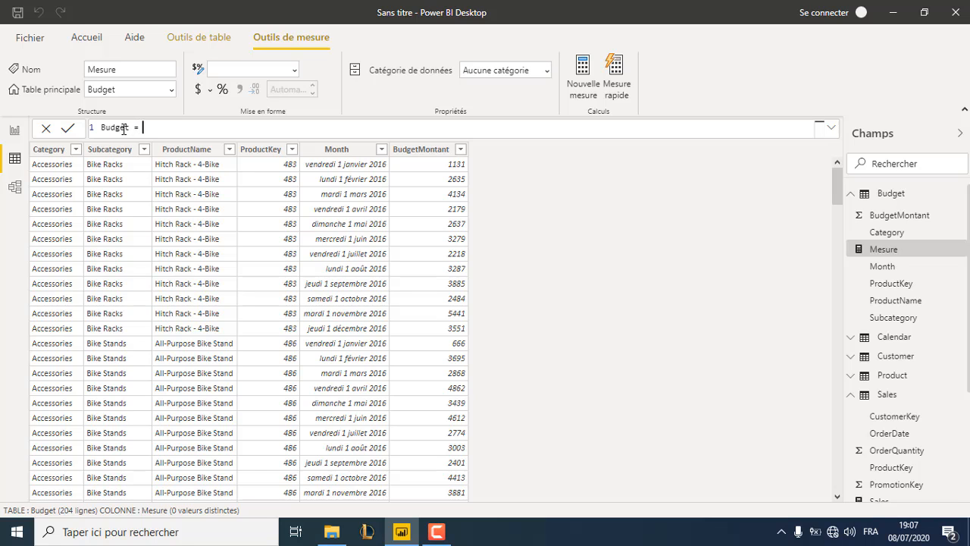
{"action": "type", "text": "Sum"}
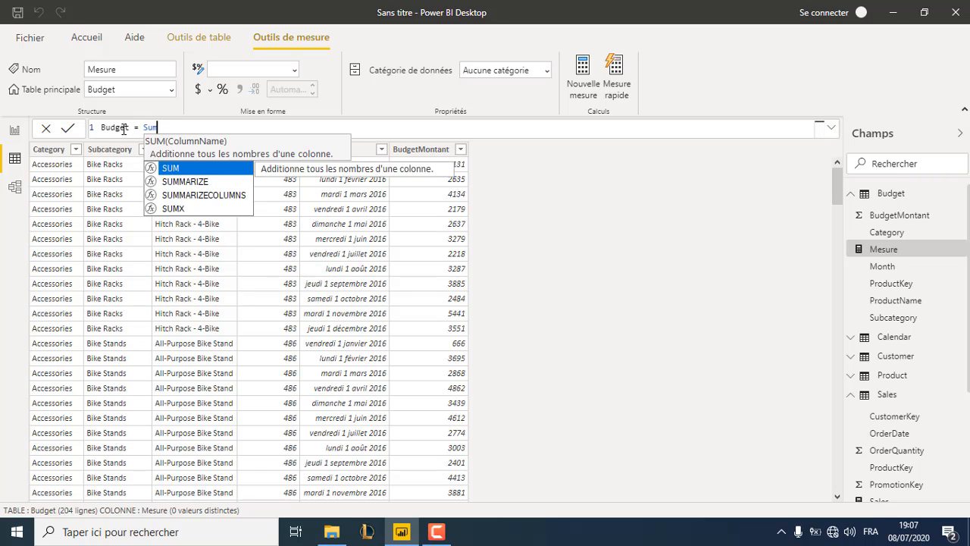
{"action": "key", "text": "Tab"}
{"action": "type", "text": "Budget"}
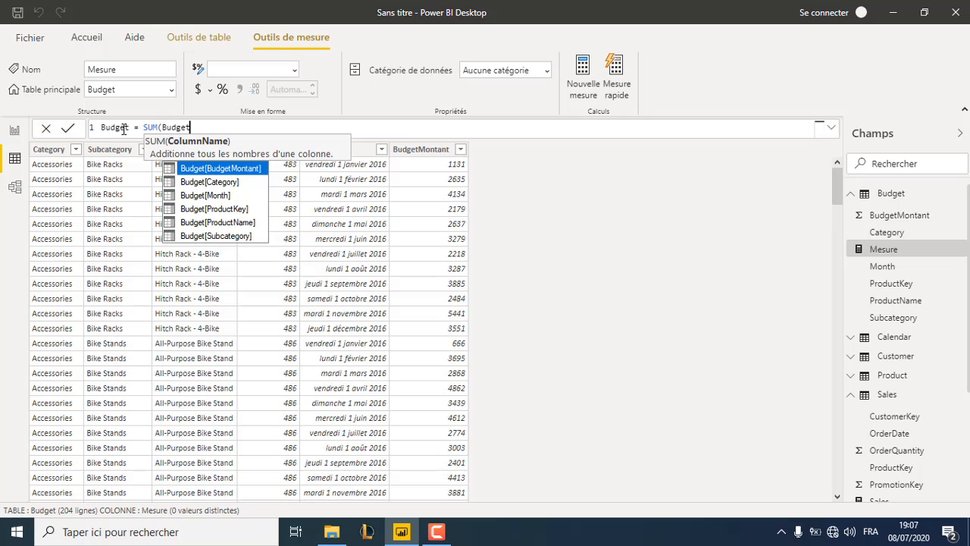
{"action": "key", "text": "Down"}
{"action": "key", "text": "Up"}
{"action": "key", "text": "Tab"}
{"action": "type", "text": ")"}
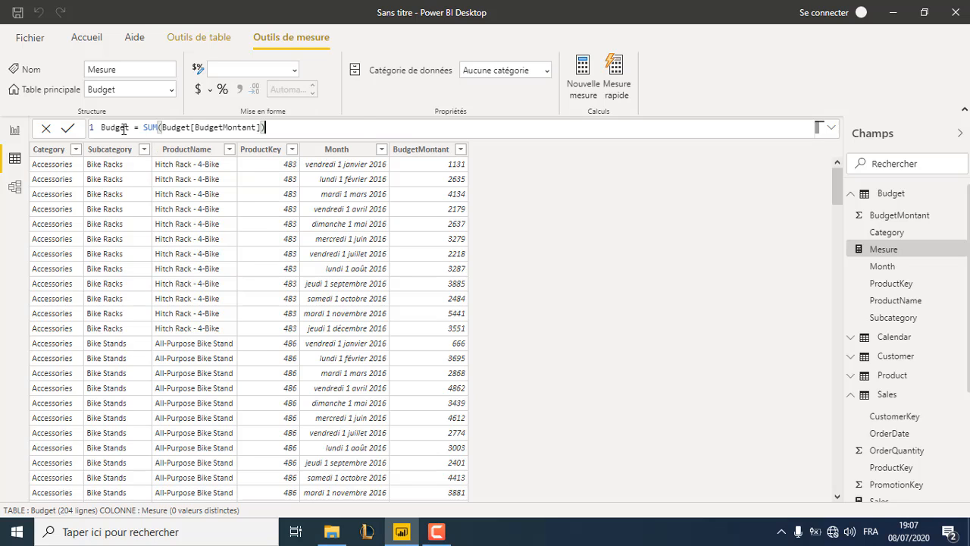
{"action": "key", "text": "Return"}
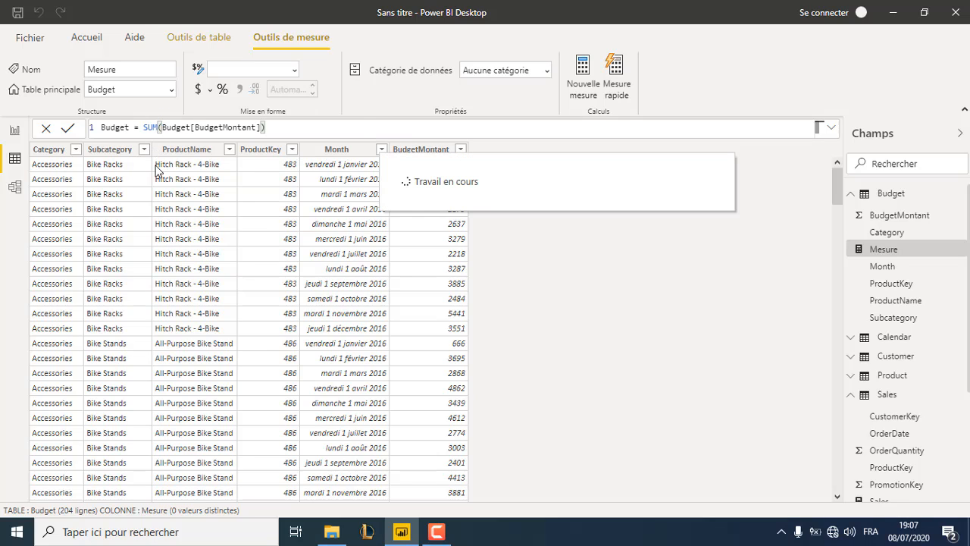
Insert a text box on the report page with its text set to size 20, bold and centered.
{"action": "left_click", "coordinate": [14, 132]}
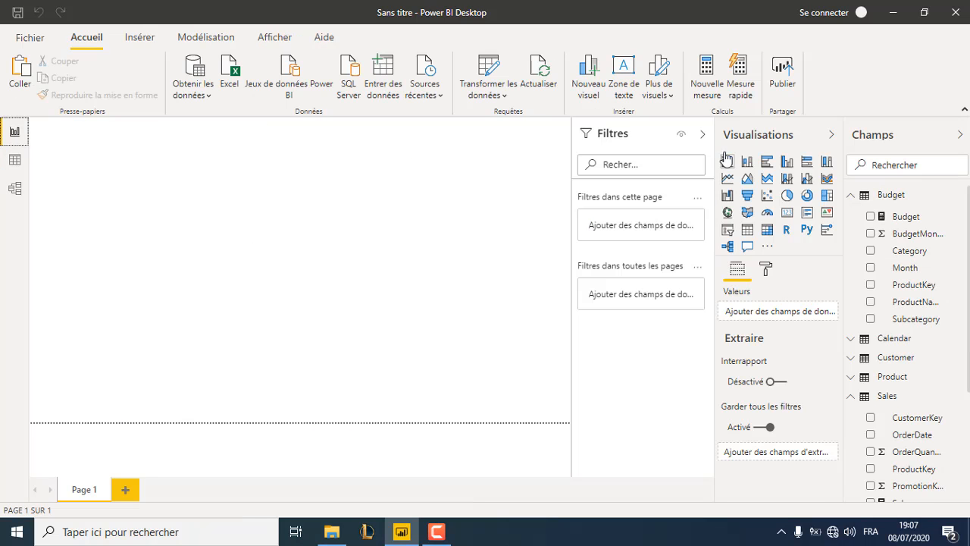
{"action": "left_click", "coordinate": [622, 70]}
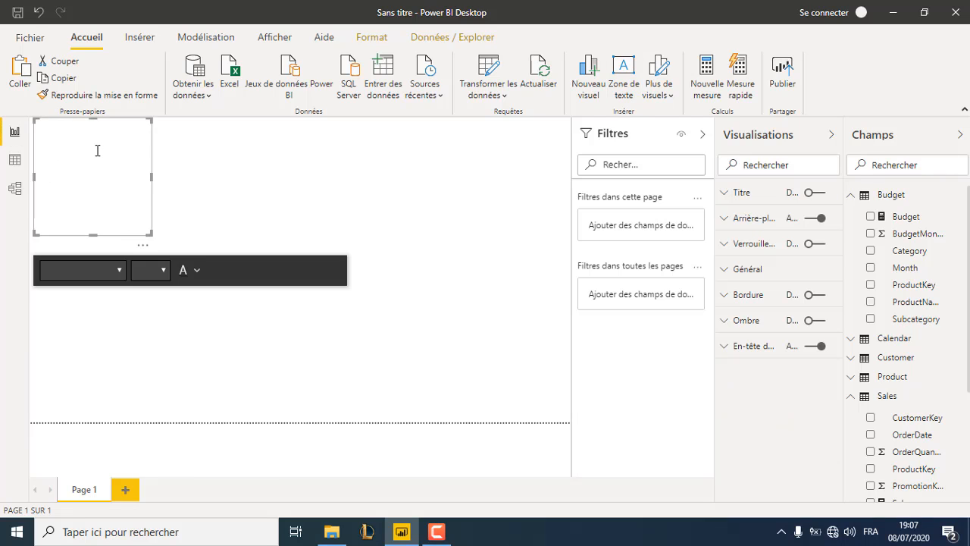
{"action": "left_click", "coordinate": [164, 274]}
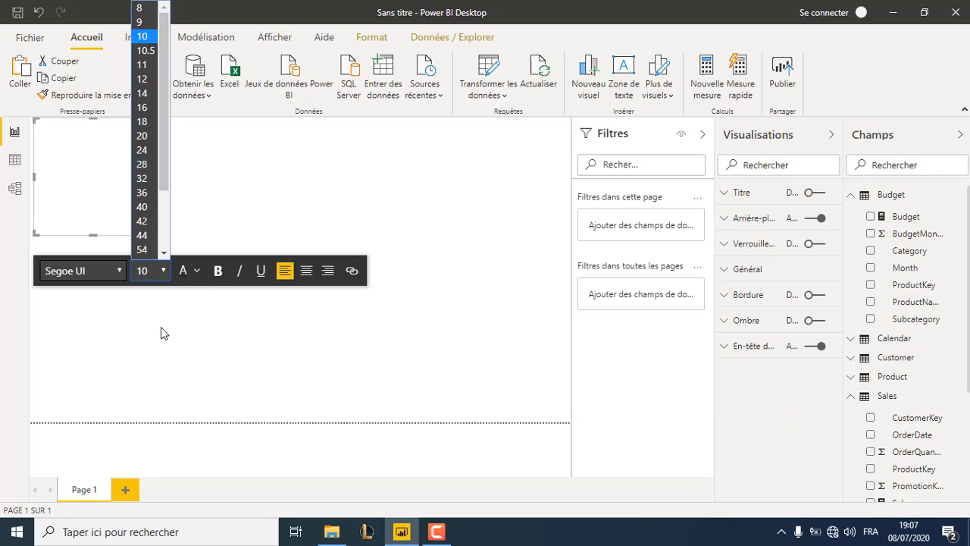
{"action": "left_click", "coordinate": [150, 137]}
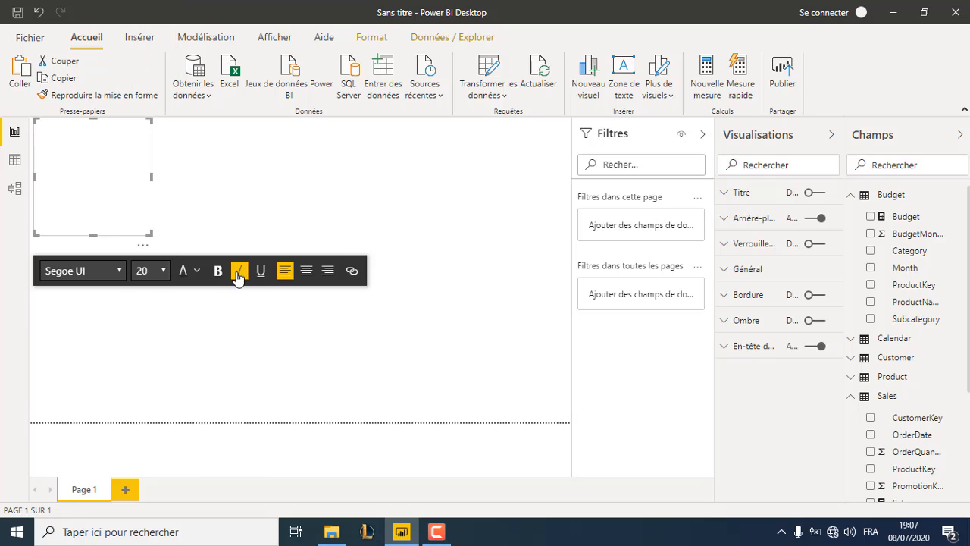
{"action": "left_click", "coordinate": [218, 272]}
{"action": "left_click", "coordinate": [303, 272]}
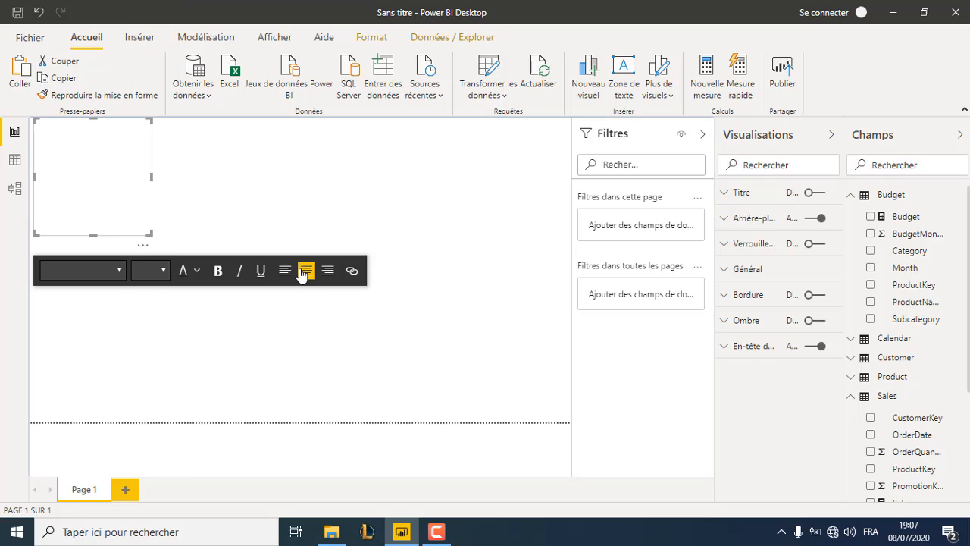
{"action": "left_click", "coordinate": [113, 162]}
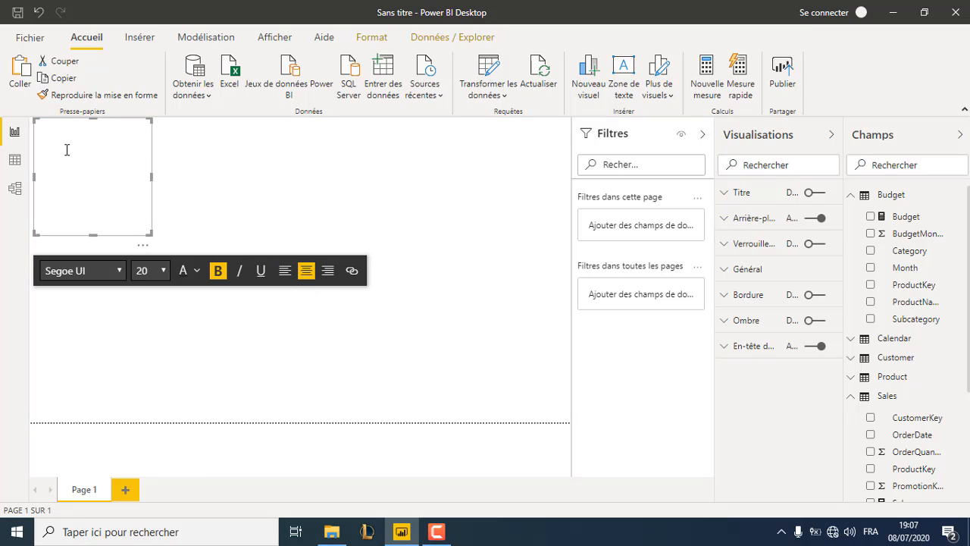
Enter the title "Sales Report 2016" in the text box and shrink the box to fit the text.
{"action": "type", "text": "Sales Report 2016"}
{"action": "left_click_drag", "start_coordinate": [149, 234], "coordinate": [104, 156]}
{"action": "left_click", "coordinate": [107, 161]}
{"action": "left_click", "coordinate": [164, 190]}
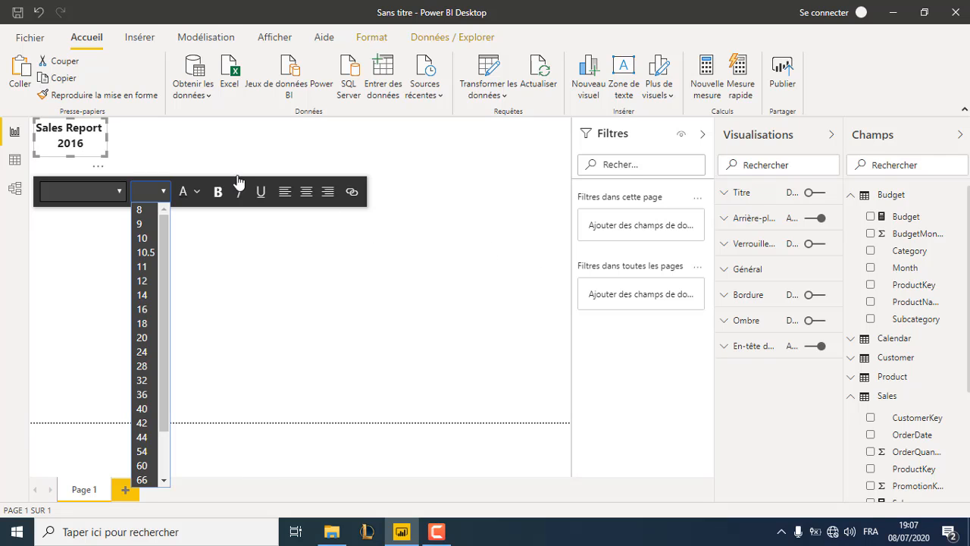
{"action": "left_click", "coordinate": [191, 148]}
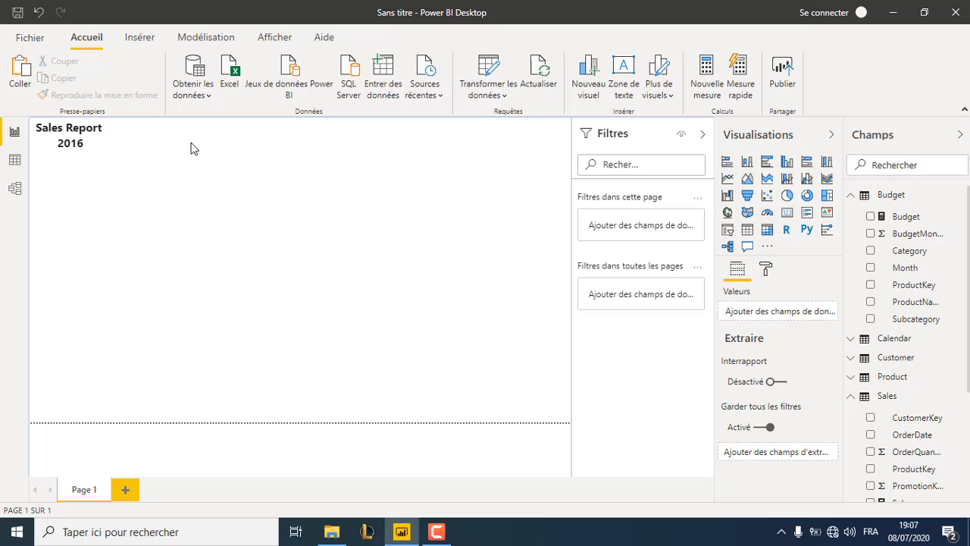
Add a card visual showing the Budget measure and a second card showing the Sales measure.
{"action": "left_click", "coordinate": [787, 212]}
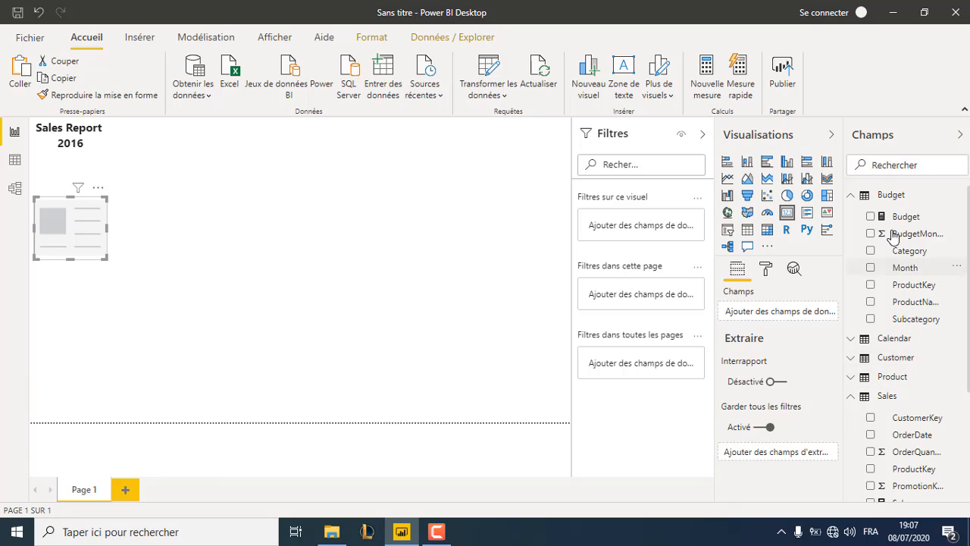
{"action": "left_click_drag", "start_coordinate": [894, 226], "coordinate": [79, 236]}
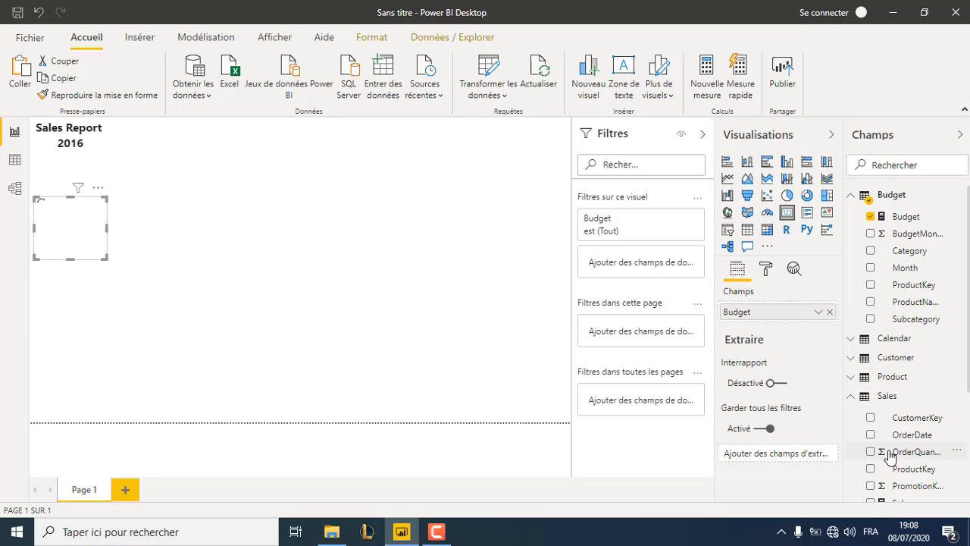
{"action": "left_click", "coordinate": [381, 259]}
{"action": "left_click", "coordinate": [787, 212]}
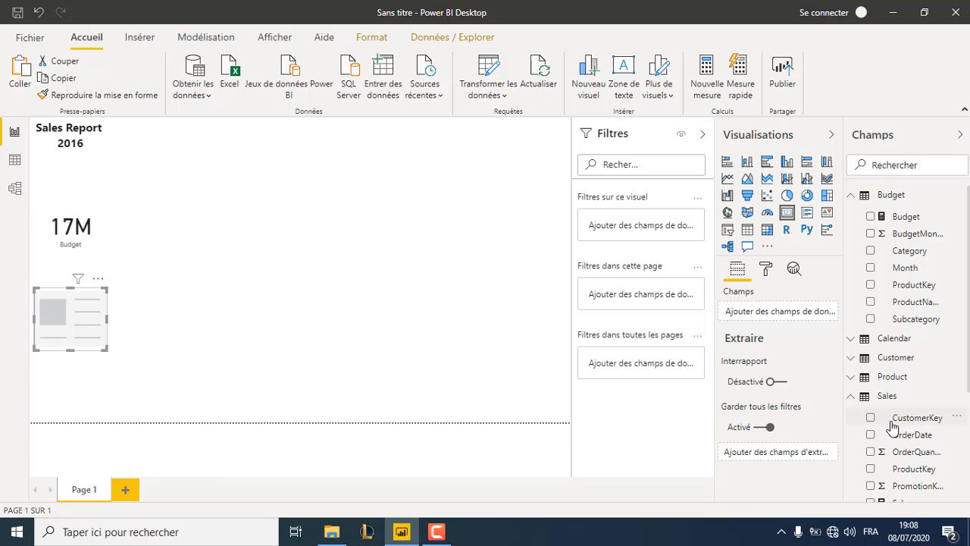
{"action": "scroll", "coordinate": [895, 455], "scroll_direction": "down", "scroll_amount": 2}
{"action": "left_click_drag", "start_coordinate": [893, 432], "coordinate": [67, 322]}
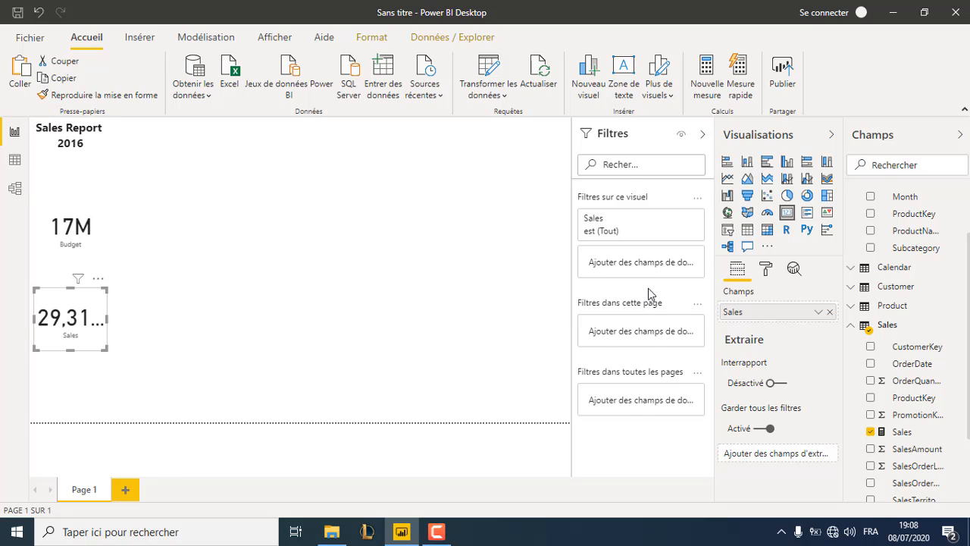
Filter the report page by the Calendar table's Year field with the condition "est" 2016 and apply the filter.
{"action": "scroll", "coordinate": [855, 217], "scroll_direction": "up", "scroll_amount": 1}
{"action": "scroll", "coordinate": [857, 219], "scroll_direction": "down", "scroll_amount": 3}
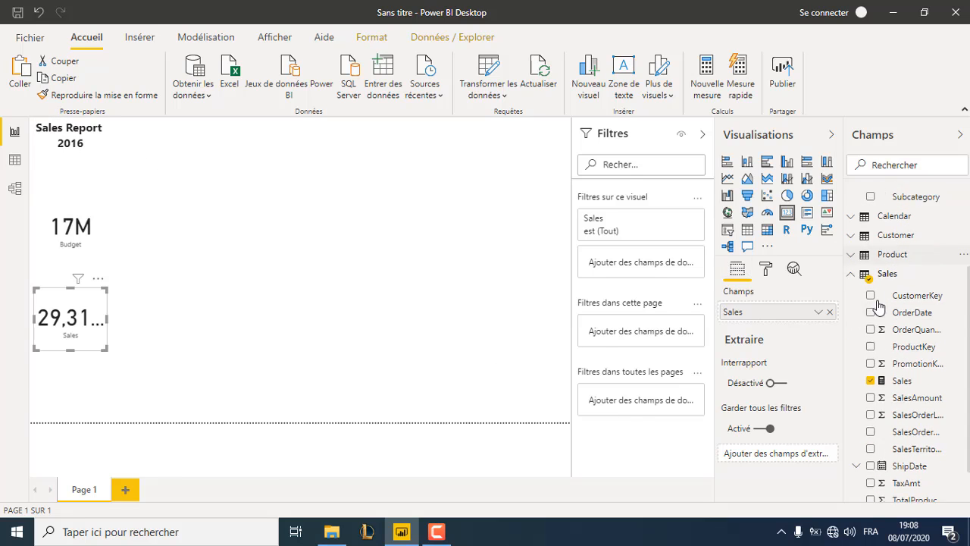
{"action": "left_click", "coordinate": [861, 196]}
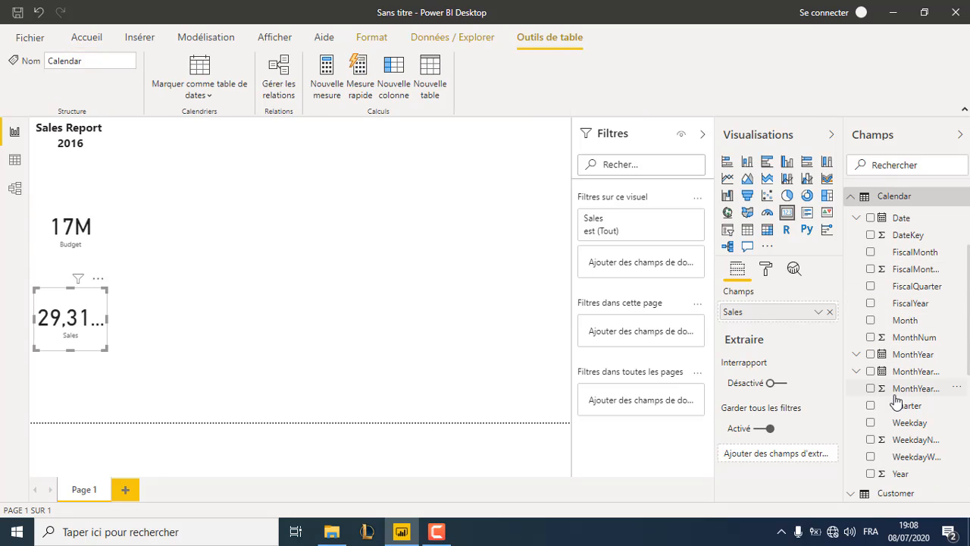
{"action": "scroll", "coordinate": [892, 403], "scroll_direction": "down", "scroll_amount": 2}
{"action": "left_click_drag", "start_coordinate": [889, 410], "coordinate": [629, 338]}
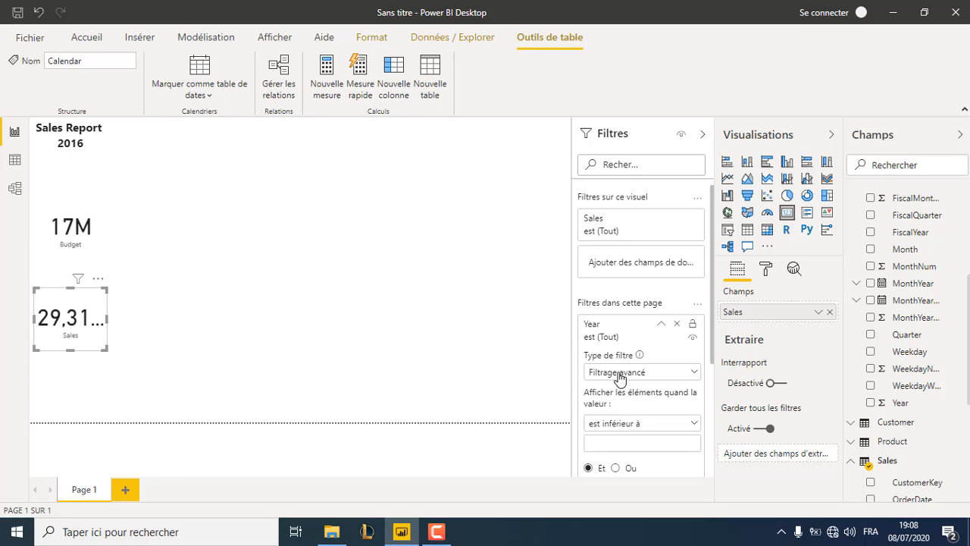
{"action": "left_click", "coordinate": [637, 430]}
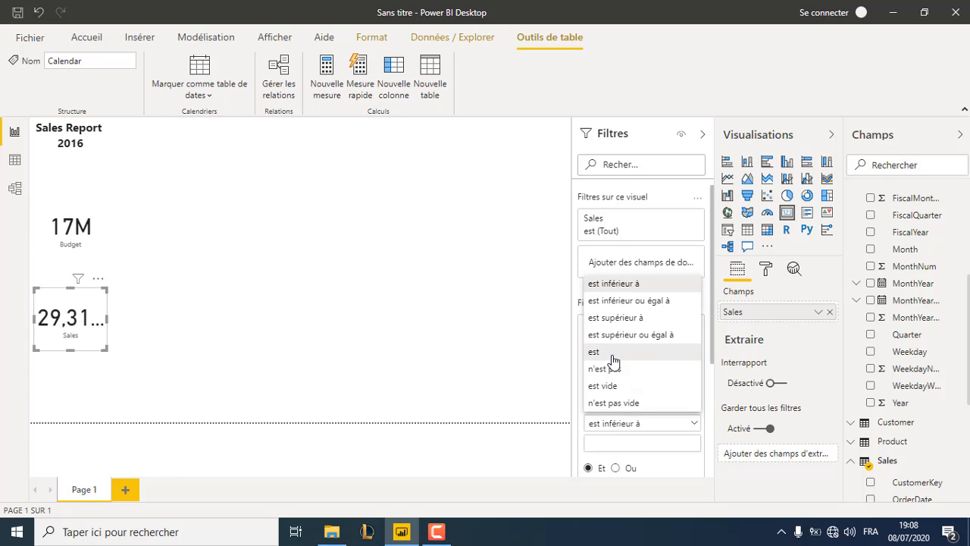
{"action": "left_click", "coordinate": [613, 357]}
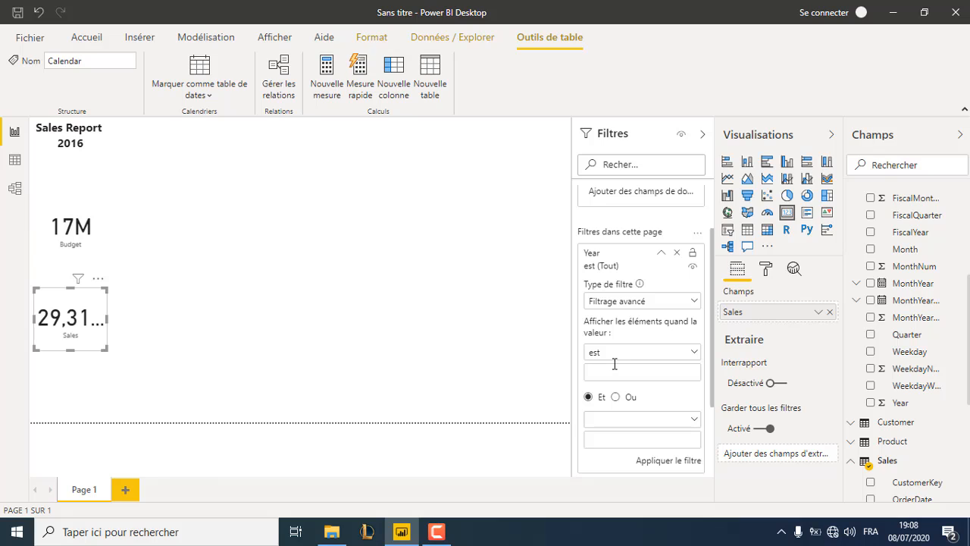
{"action": "left_click", "coordinate": [686, 461]}
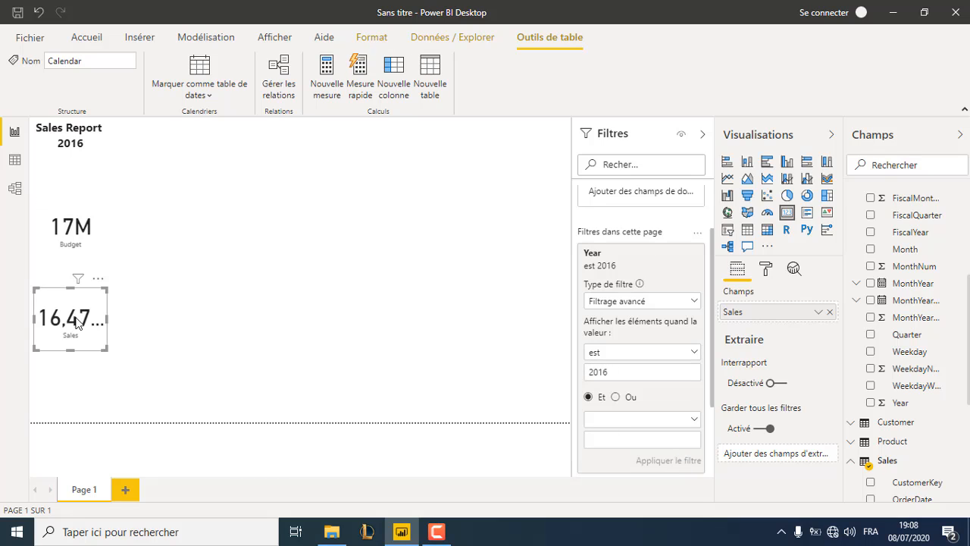
Arrange the Budget and Sales cards in a row beside the report title and widen the Sales card to fit its value.
{"action": "left_click_drag", "start_coordinate": [71, 318], "coordinate": [212, 182]}
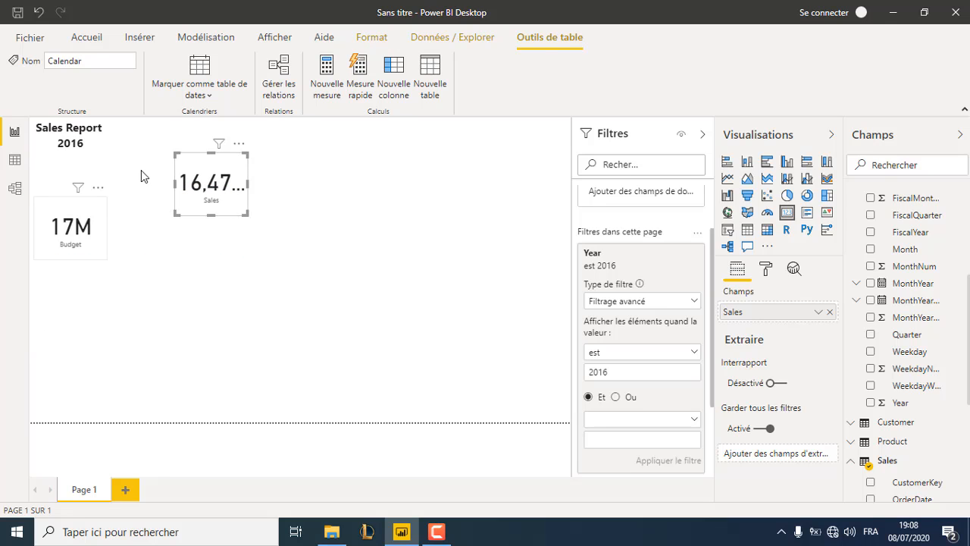
{"action": "left_click_drag", "start_coordinate": [90, 233], "coordinate": [141, 170]}
{"action": "left_click_drag", "start_coordinate": [212, 190], "coordinate": [301, 163]}
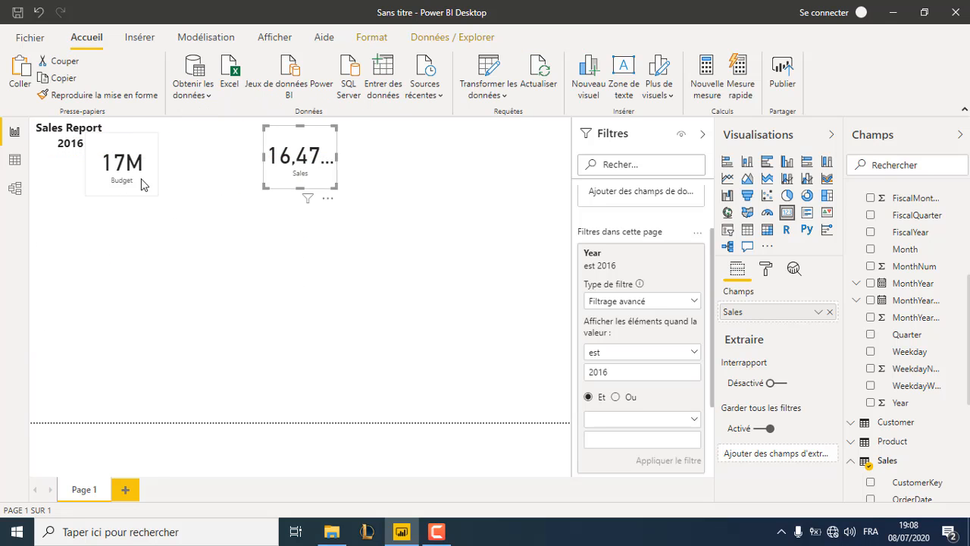
{"action": "left_click_drag", "start_coordinate": [139, 167], "coordinate": [230, 187]}
{"action": "left_click", "coordinate": [324, 182]}
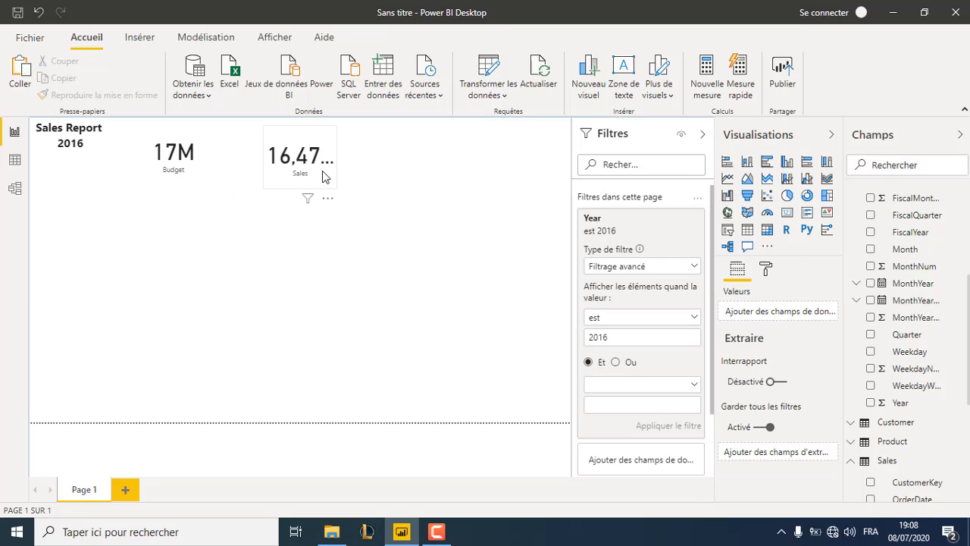
{"action": "left_click_drag", "start_coordinate": [335, 185], "coordinate": [356, 191]}
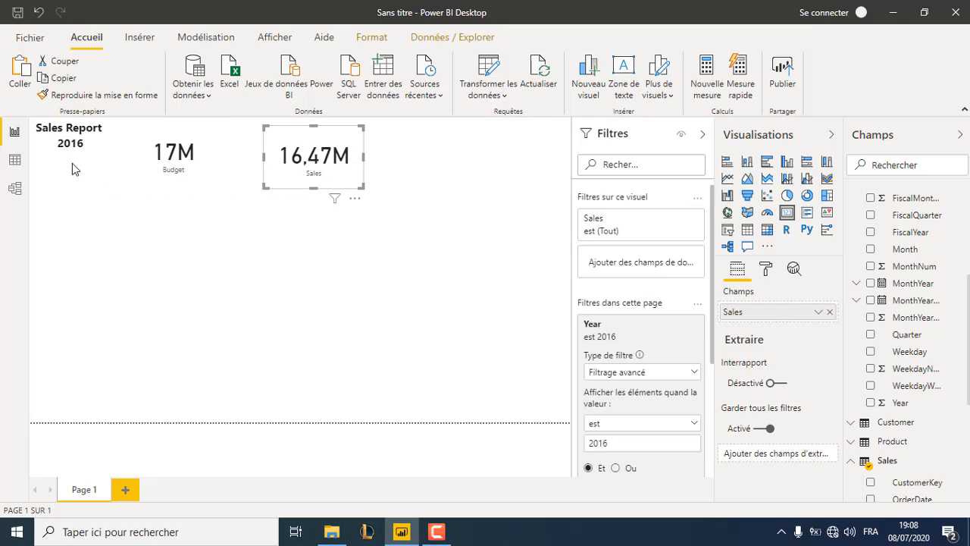
Format the Budget and Sales measures as dollar currency in the data view and return to the report.
{"action": "left_click", "coordinate": [15, 162]}
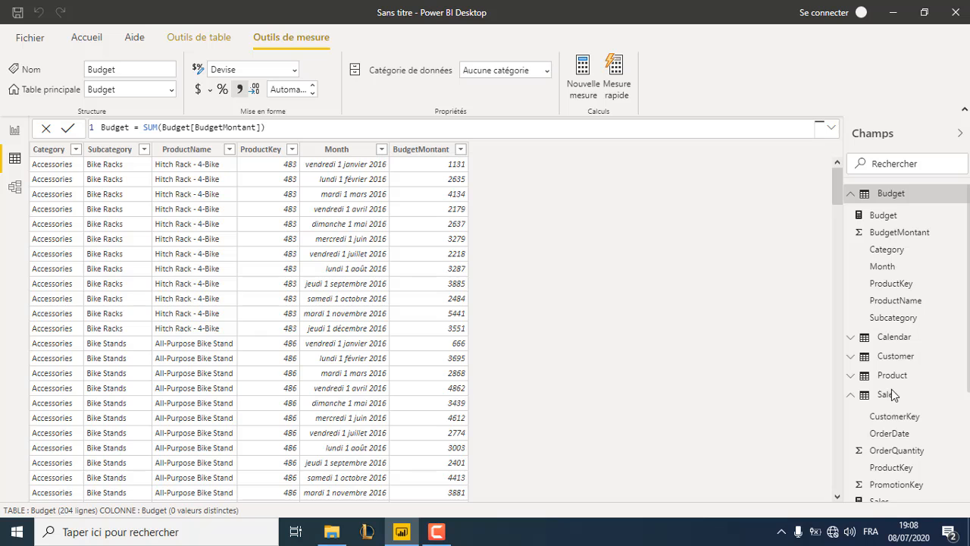
{"action": "left_click", "coordinate": [881, 499]}
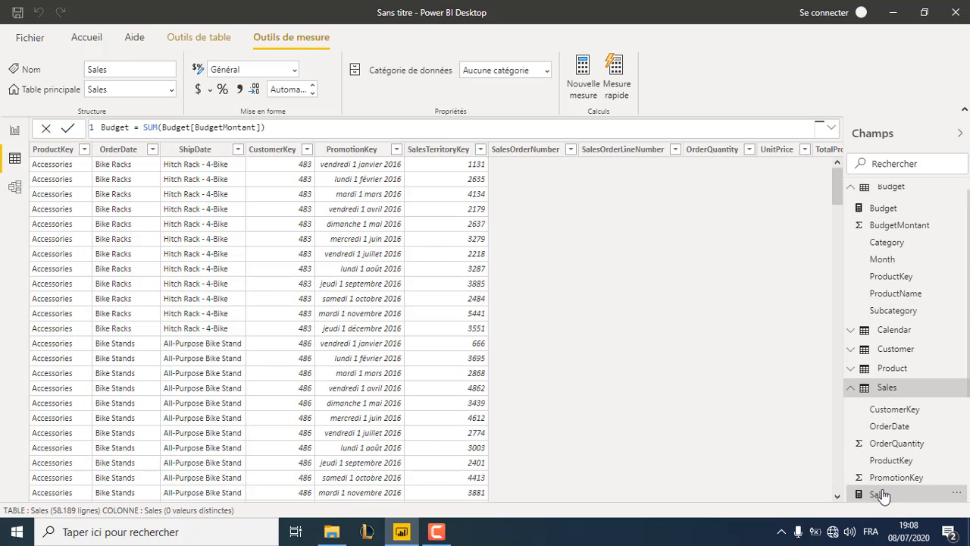
{"action": "scroll", "coordinate": [882, 493], "scroll_direction": "down", "scroll_amount": 1}
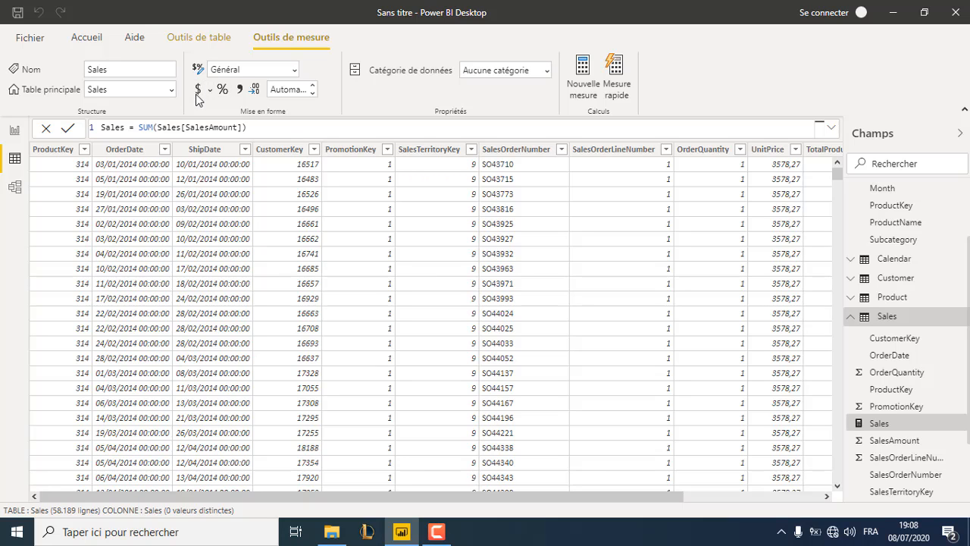
{"action": "left_click", "coordinate": [15, 132]}
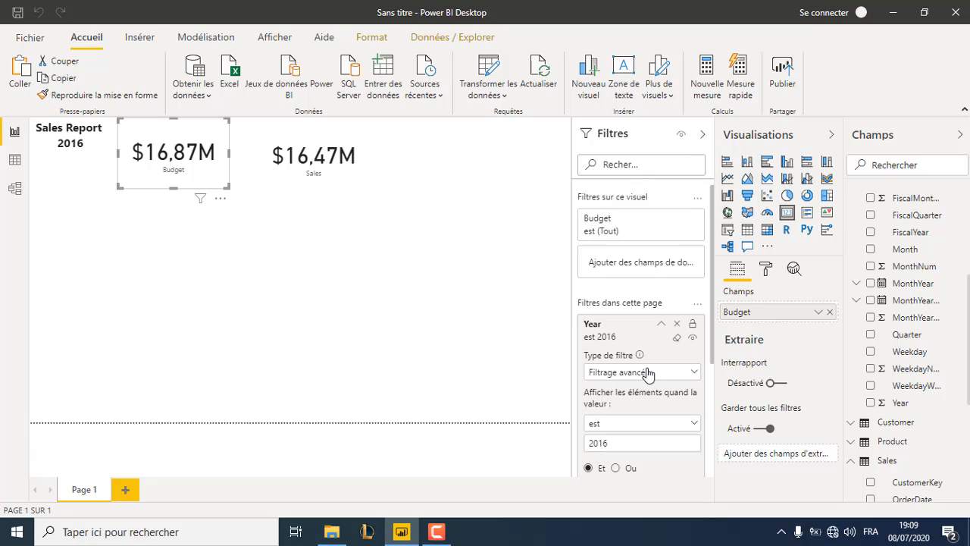
Set the display units of the Budget card's data label to Aucun.
{"action": "left_click", "coordinate": [766, 269]}
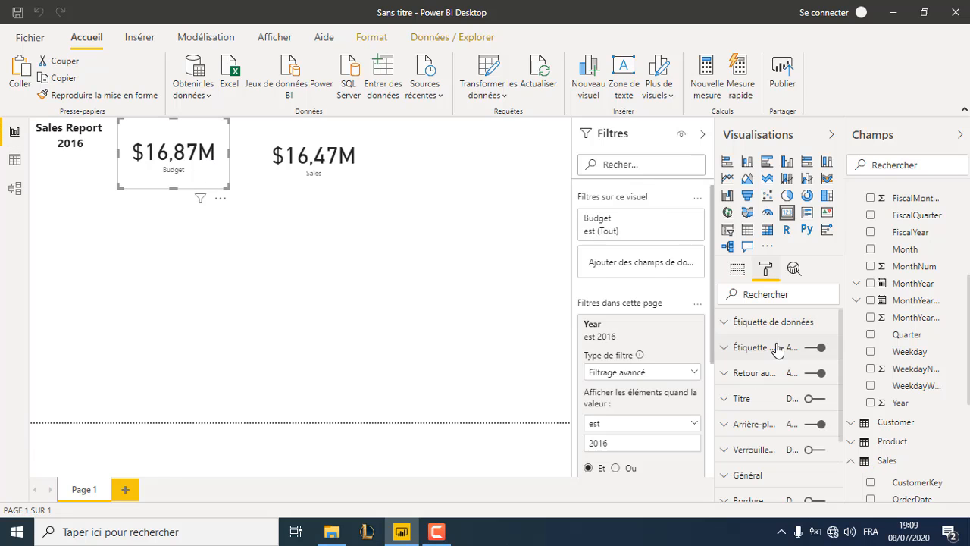
{"action": "left_click", "coordinate": [753, 332]}
{"action": "left_click", "coordinate": [796, 410]}
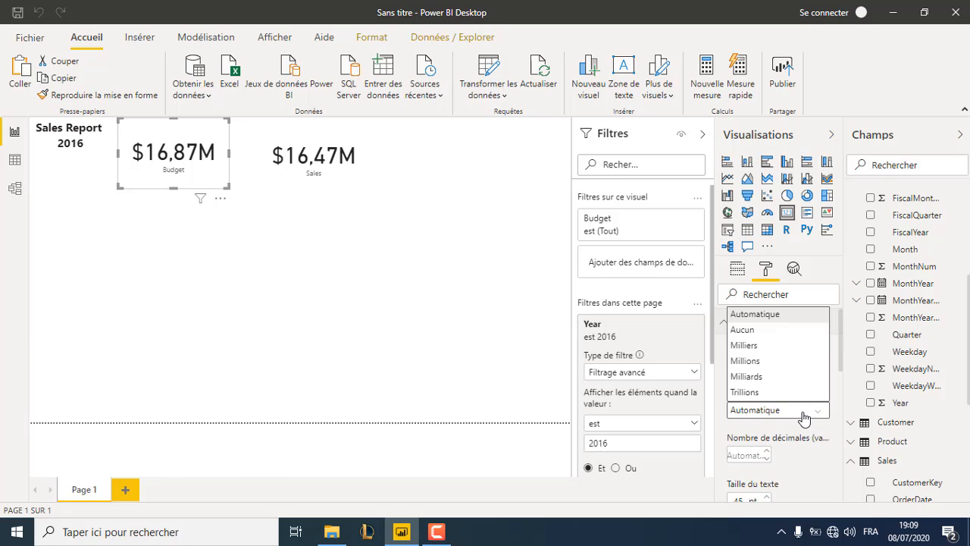
{"action": "left_click", "coordinate": [779, 330]}
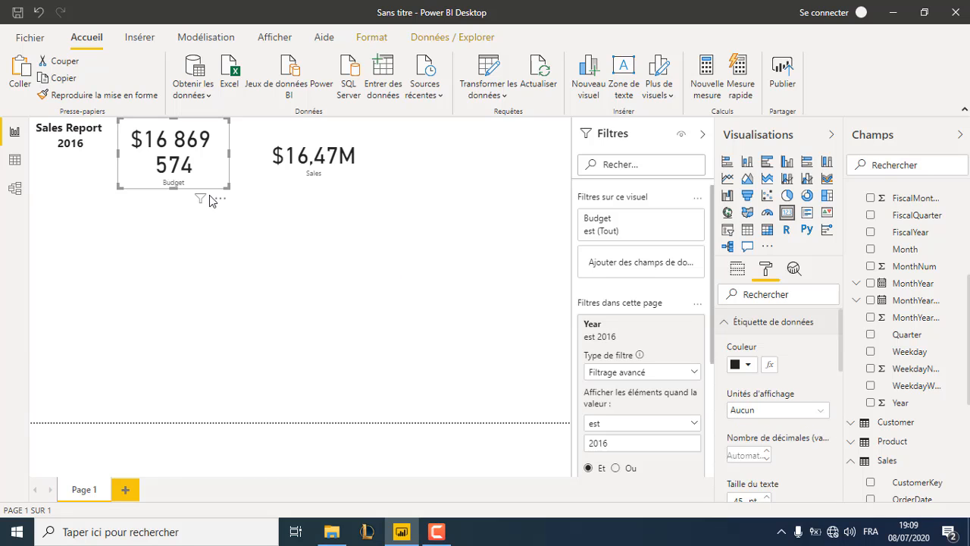
Resize the Budget card to fit its value on one line and align the Sales card directly beside it.
{"action": "left_click_drag", "start_coordinate": [219, 190], "coordinate": [247, 174]}
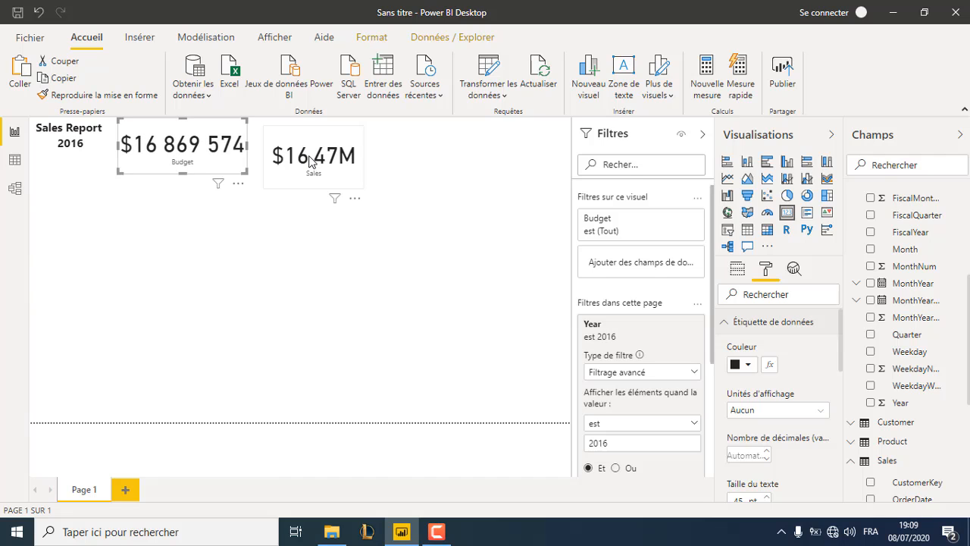
{"action": "left_click_drag", "start_coordinate": [322, 167], "coordinate": [354, 173]}
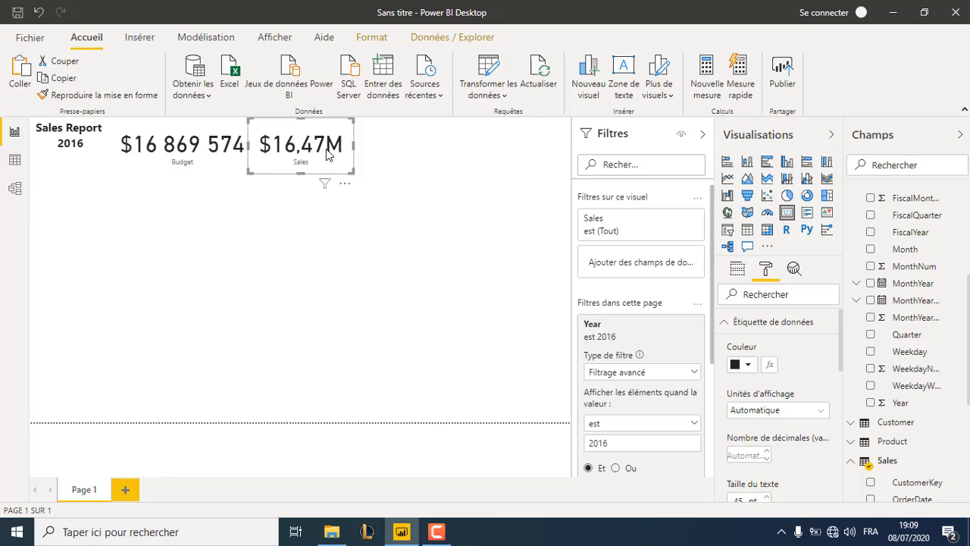
{"action": "left_click", "coordinate": [355, 227]}
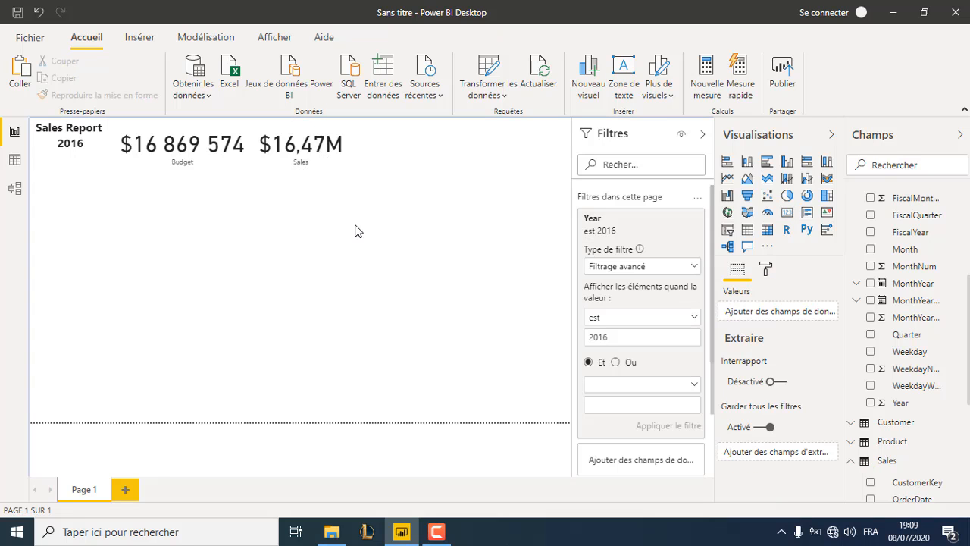
Create the measure Variance = Sales[Sales] - Budget[Budget] in the Budget table from the data view.
{"action": "left_click", "coordinate": [14, 160]}
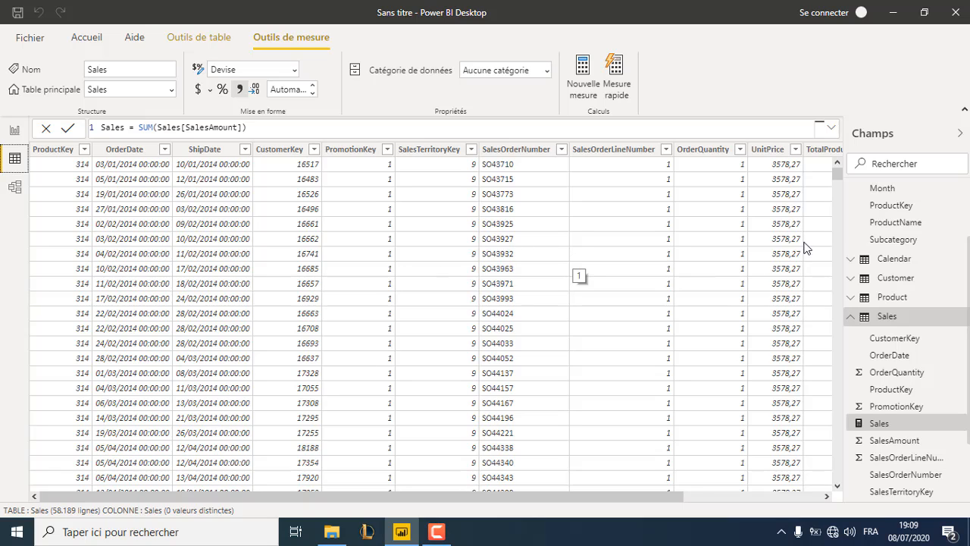
{"action": "scroll", "coordinate": [866, 251], "scroll_direction": "up", "scroll_amount": 2}
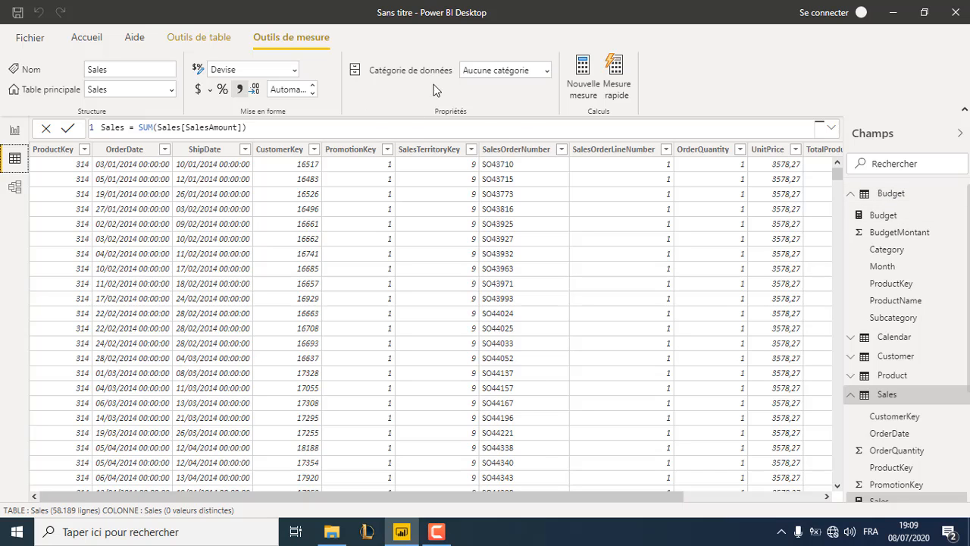
{"action": "left_click", "coordinate": [884, 194]}
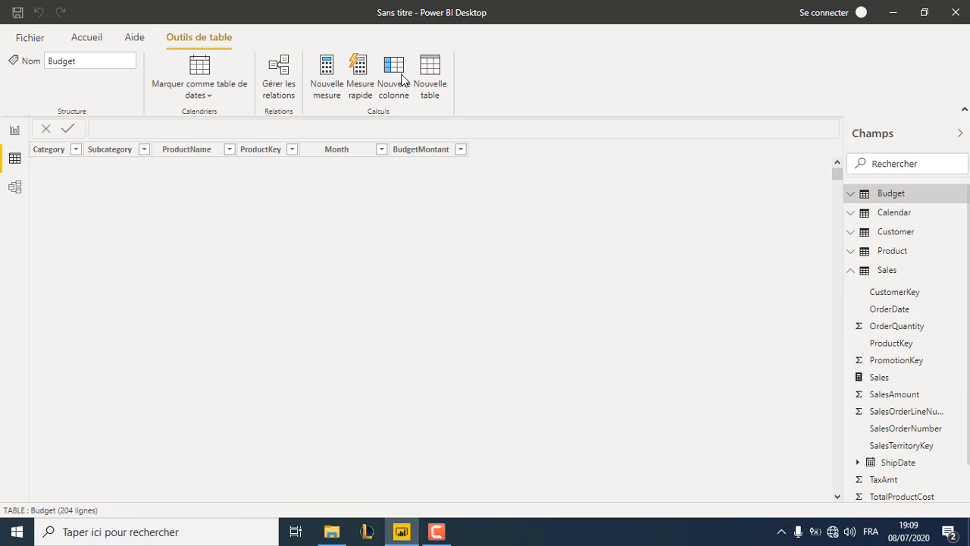
{"action": "left_click", "coordinate": [328, 76]}
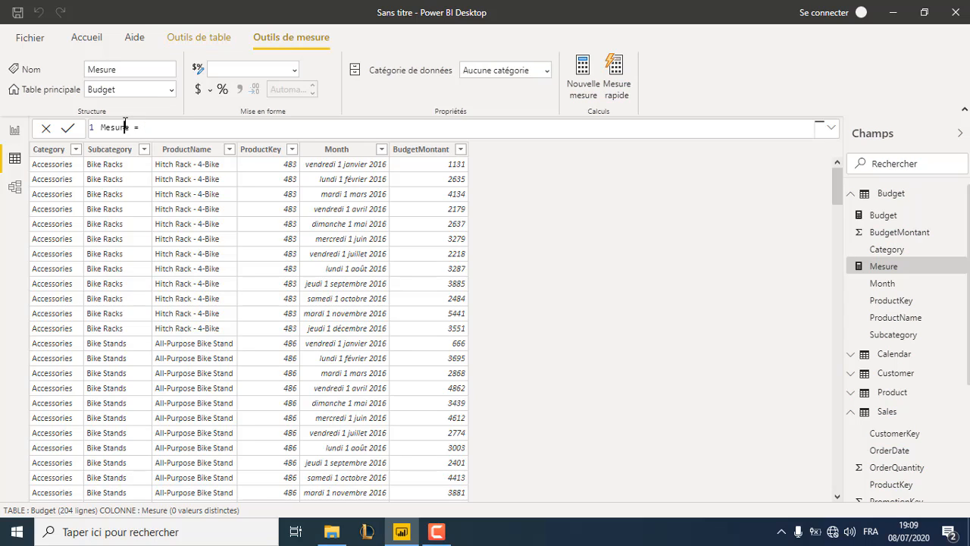
{"action": "double_click", "coordinate": [125, 126]}
{"action": "type", "text": "Variance = Sales[Sales]"}
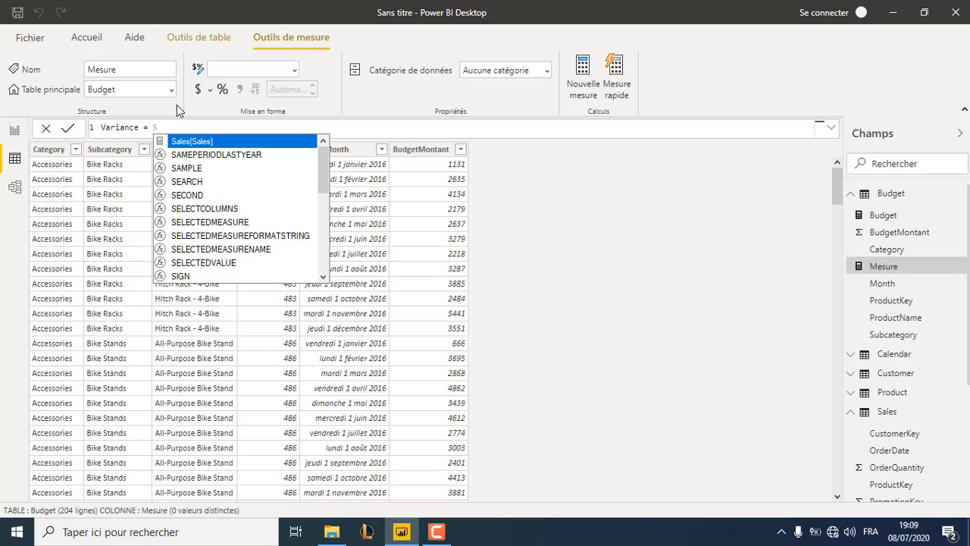
{"action": "key", "text": "Tab"}
{"action": "type", "text": "- "}
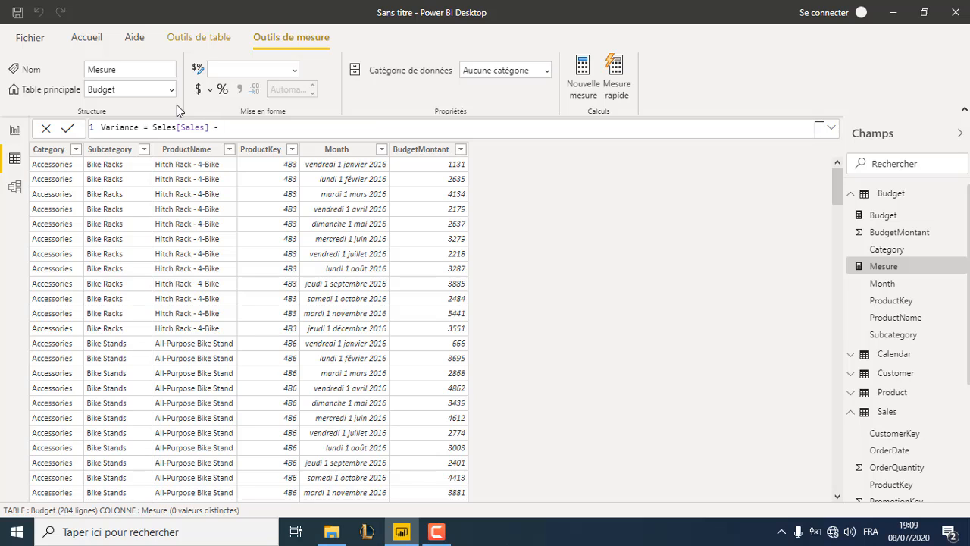
{"action": "type", "text": "Budget[Budget]"}
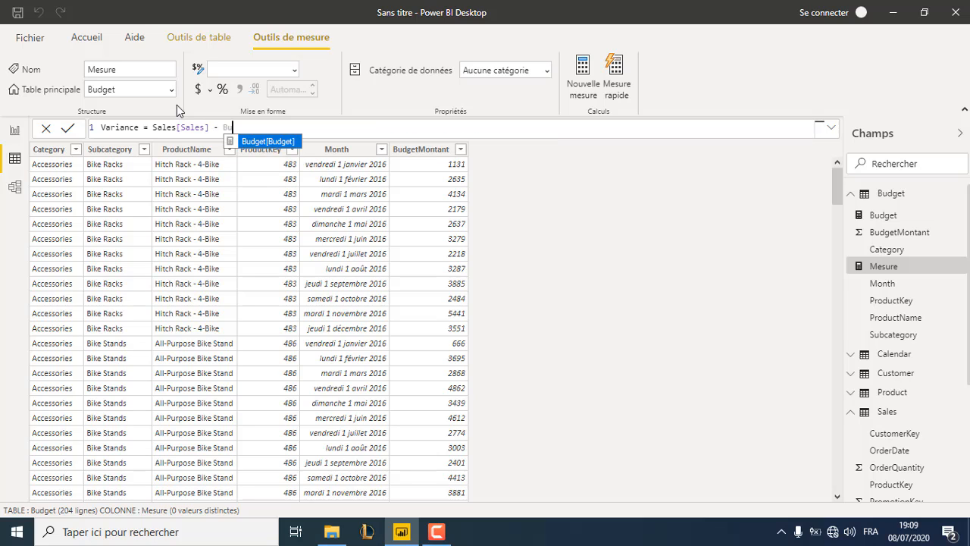
{"action": "key", "text": "Tab"}
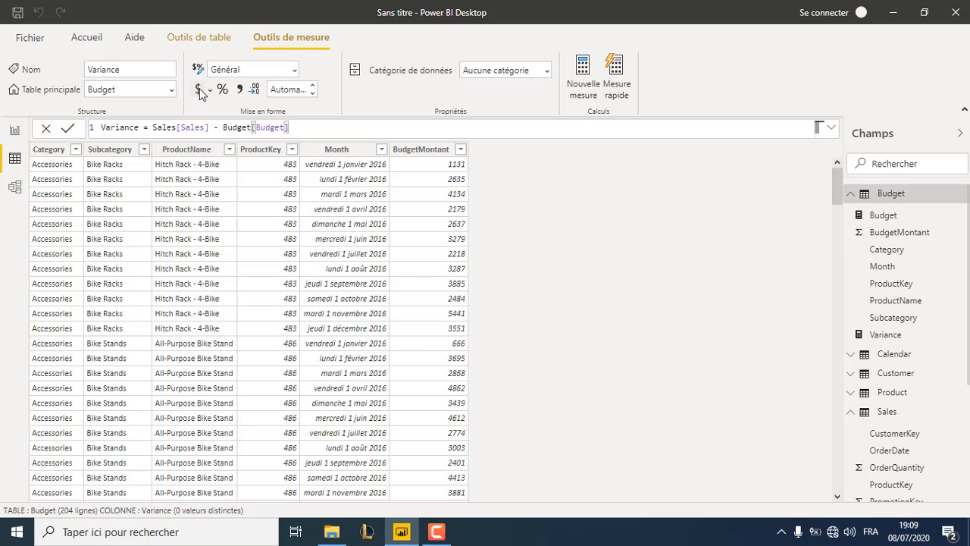
Return to the report page and add a card showing the Variance measure.
{"action": "left_click", "coordinate": [16, 131]}
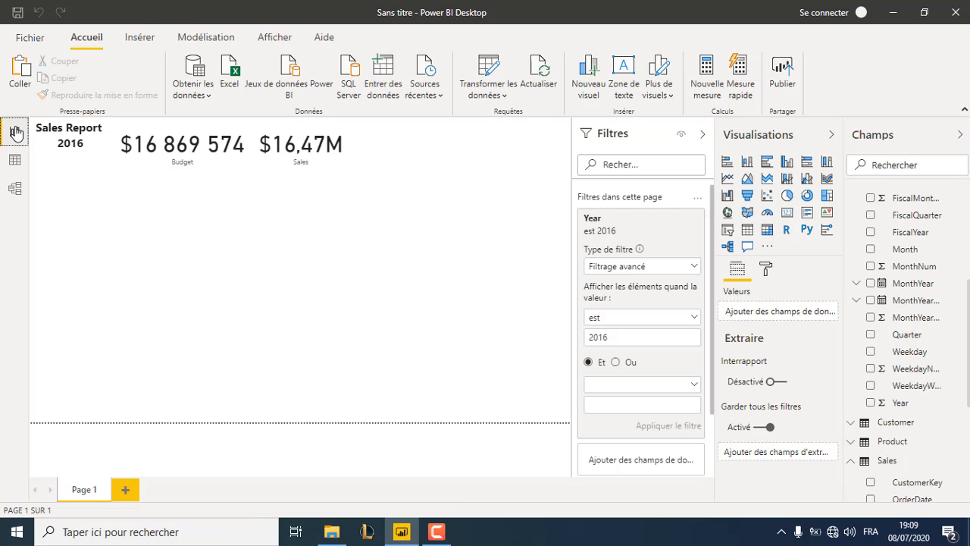
{"action": "left_click", "coordinate": [788, 215]}
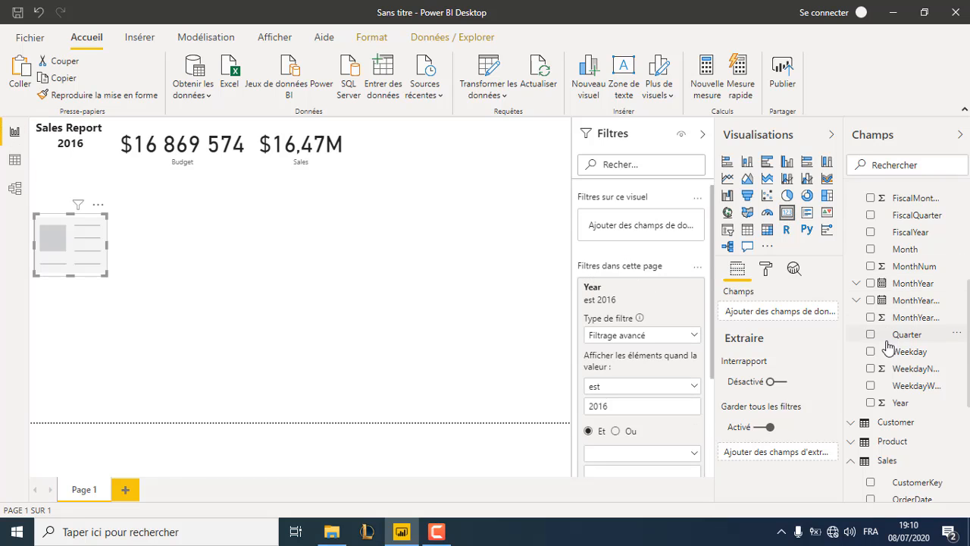
{"action": "scroll", "coordinate": [887, 357], "scroll_direction": "up", "scroll_amount": 4}
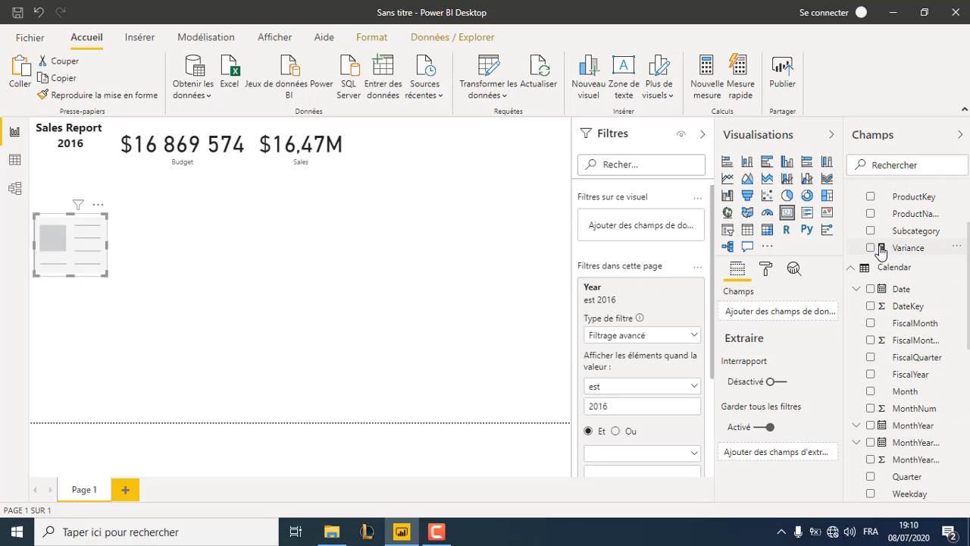
{"action": "left_click", "coordinate": [908, 248]}
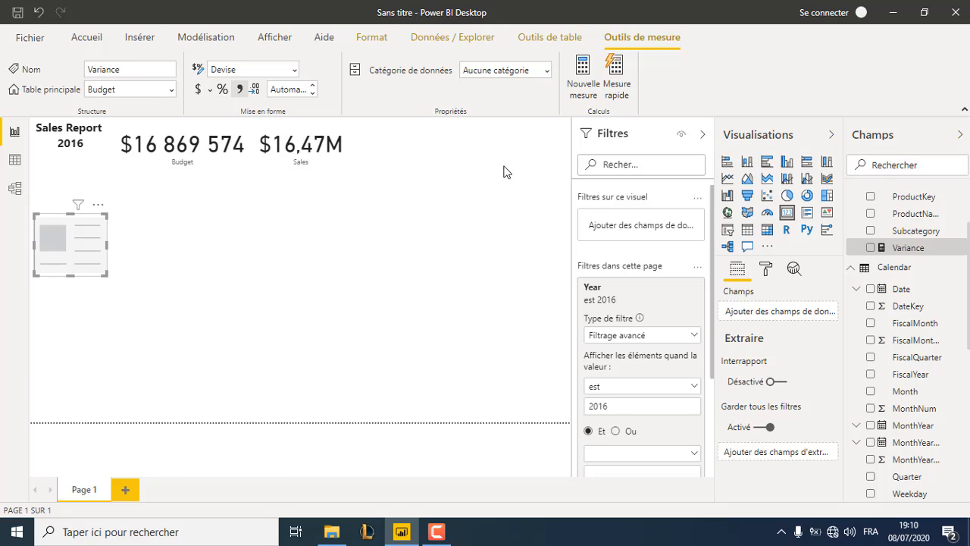
{"action": "left_click_drag", "start_coordinate": [881, 241], "coordinate": [168, 265]}
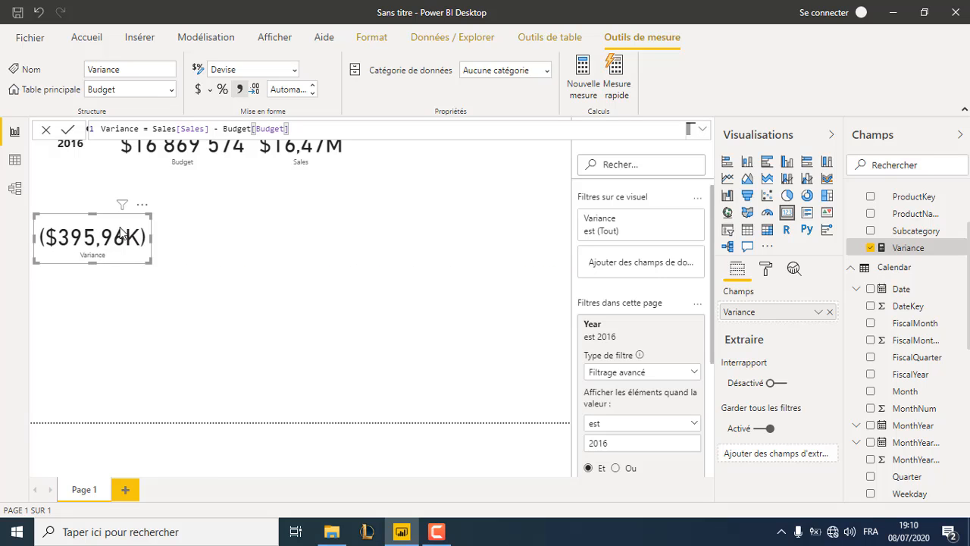
Move the Variance card beside the Sales card, in line with the other cards along the page's upper edge.
{"action": "left_click_drag", "start_coordinate": [143, 222], "coordinate": [450, 156]}
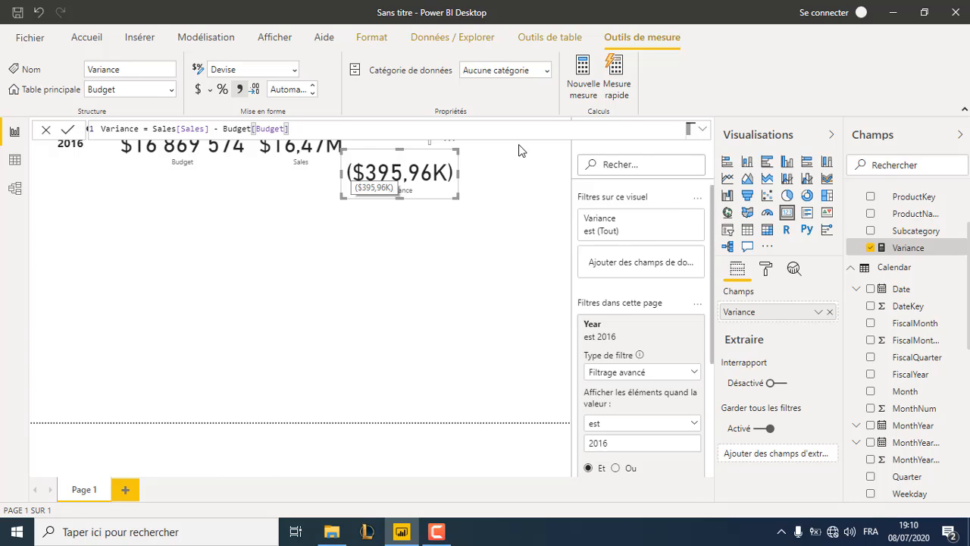
{"action": "left_click", "coordinate": [505, 174]}
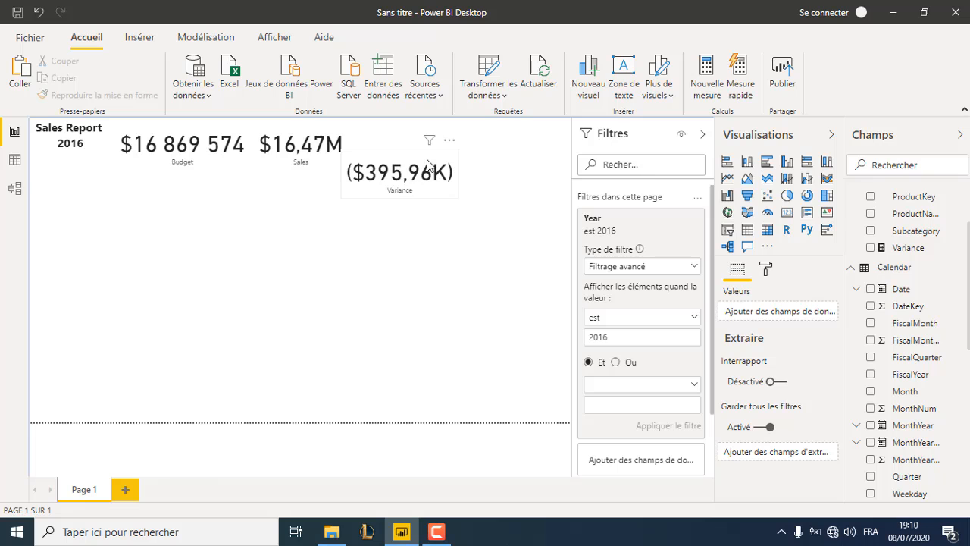
{"action": "left_click_drag", "start_coordinate": [408, 190], "coordinate": [409, 158]}
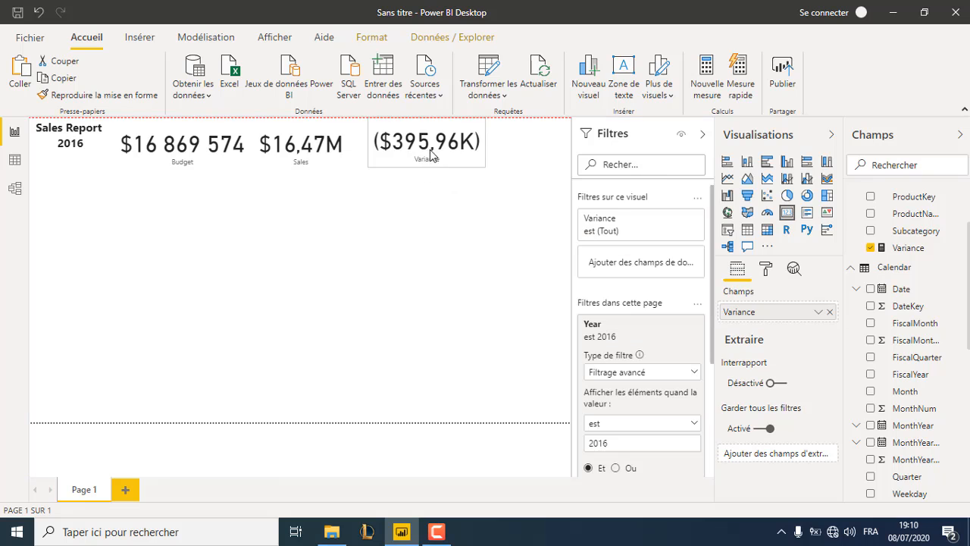
{"action": "left_click", "coordinate": [399, 202]}
Start a new measure named Variance% in the Budget table from the data view.
{"action": "left_click", "coordinate": [15, 161]}
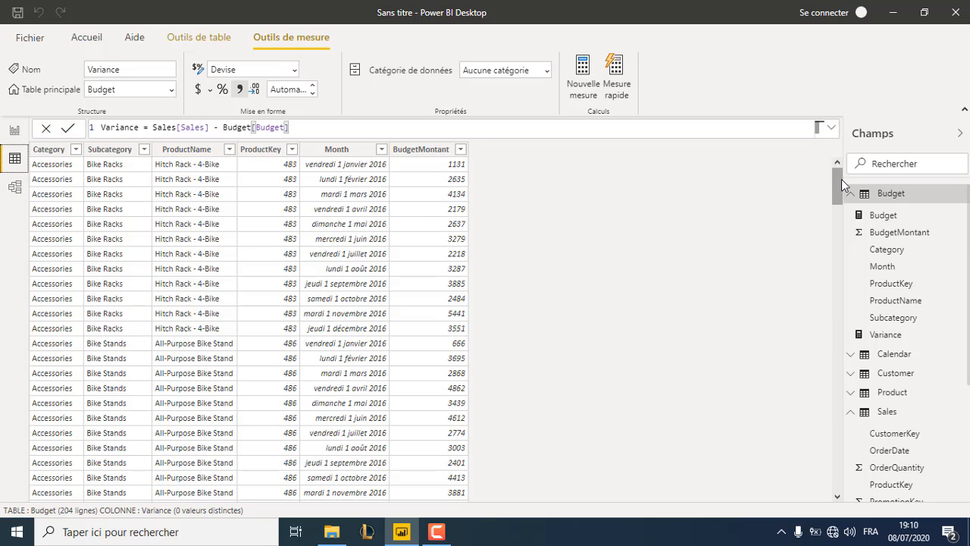
{"action": "left_click", "coordinate": [893, 196]}
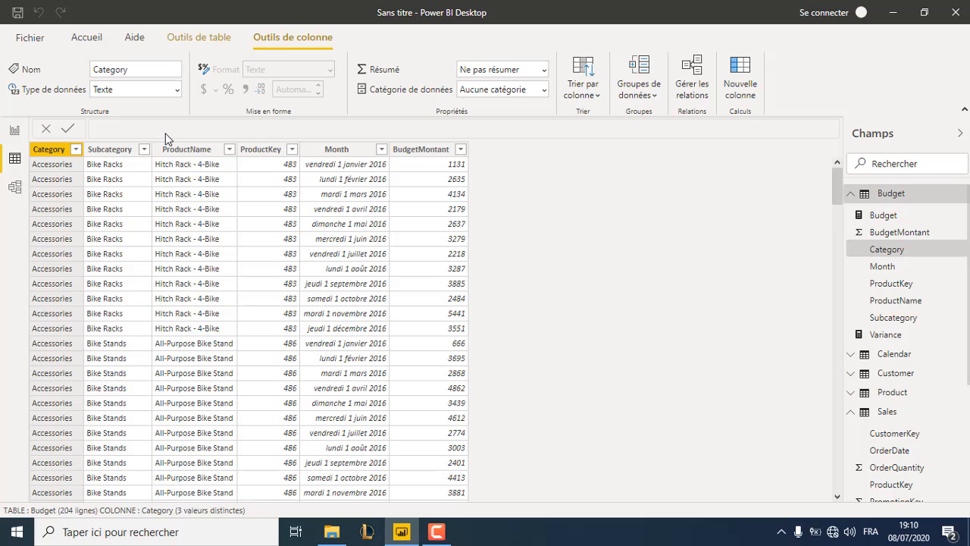
{"action": "left_click", "coordinate": [891, 194]}
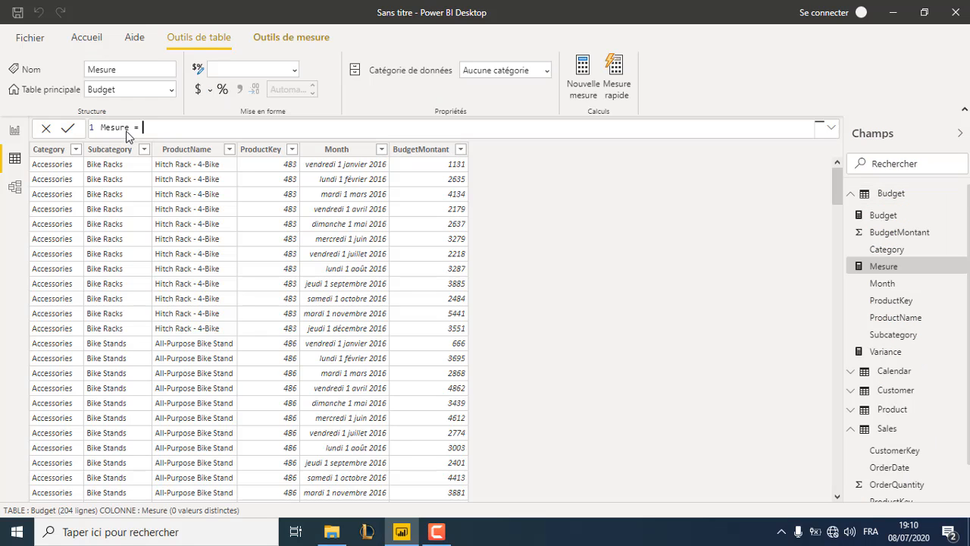
{"action": "type", "text": "Variance%"}
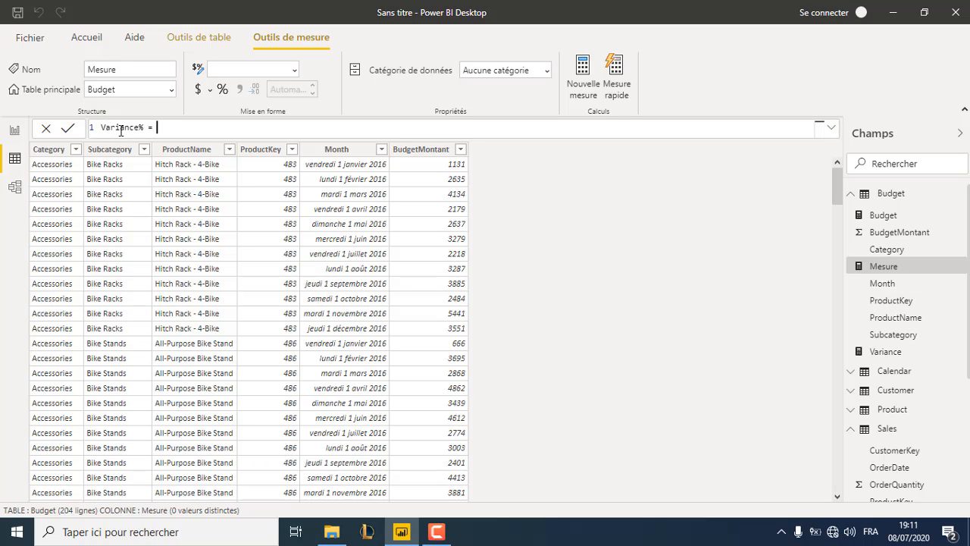
Define the Variance% measure as DIVIDE([Variance] , Budget[Budget]) and commit the formula.
{"action": "type", "text": "DIVIDE("}
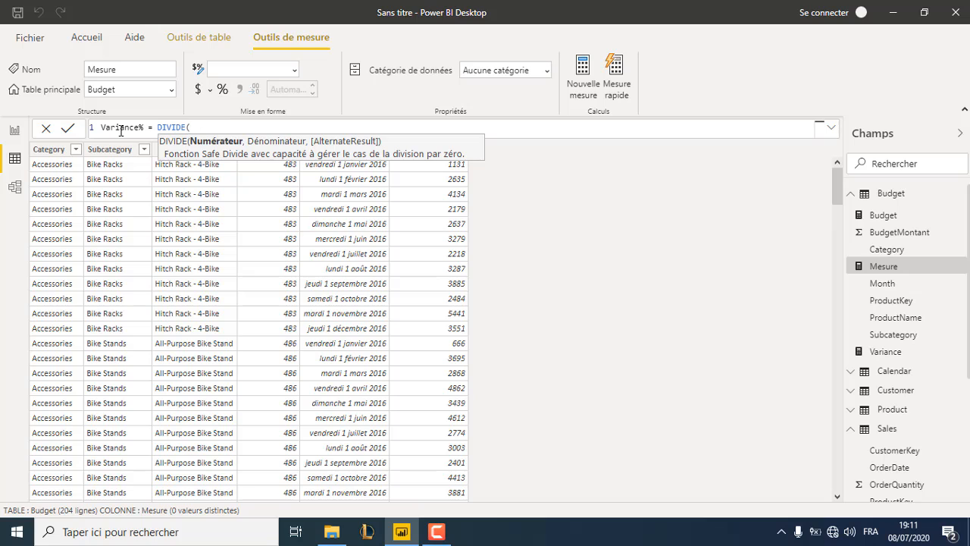
{"action": "type", "text": "Va"}
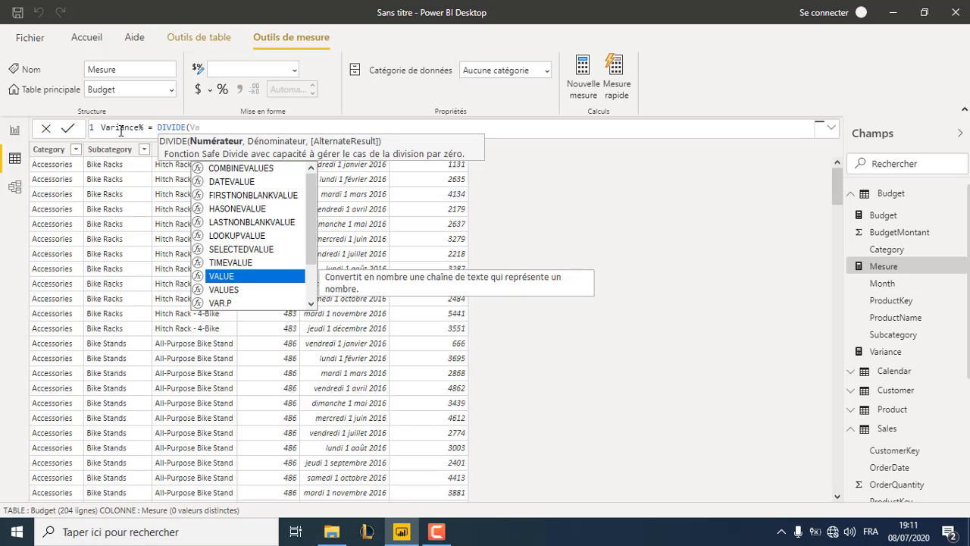
{"action": "type", "text": "r"}
{"action": "key", "text": "Down"}
{"action": "key", "text": "Down"}
{"action": "key", "text": "Tab"}
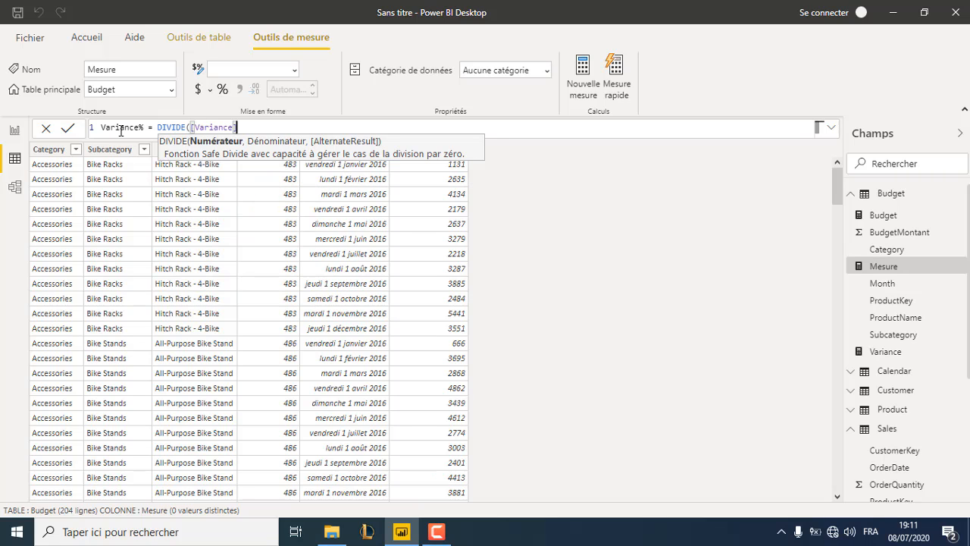
{"action": "type", "text": ", Bud"}
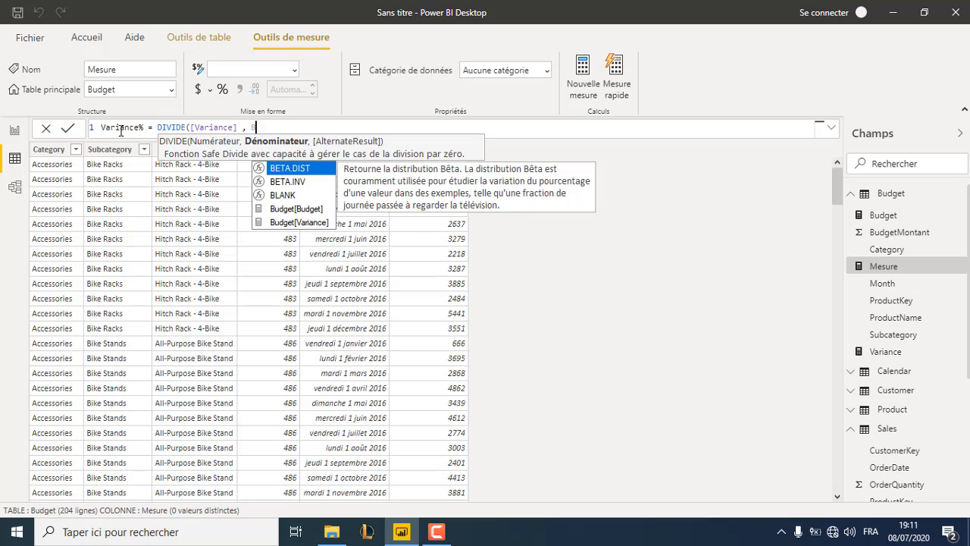
{"action": "key", "text": "Tab"}
{"action": "type", "text": ")"}
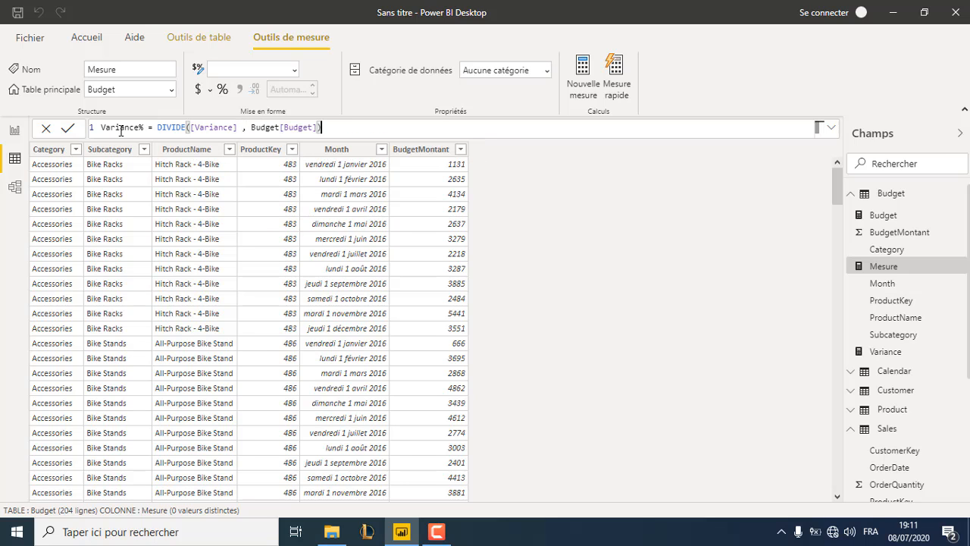
{"action": "left_click", "coordinate": [67, 127]}
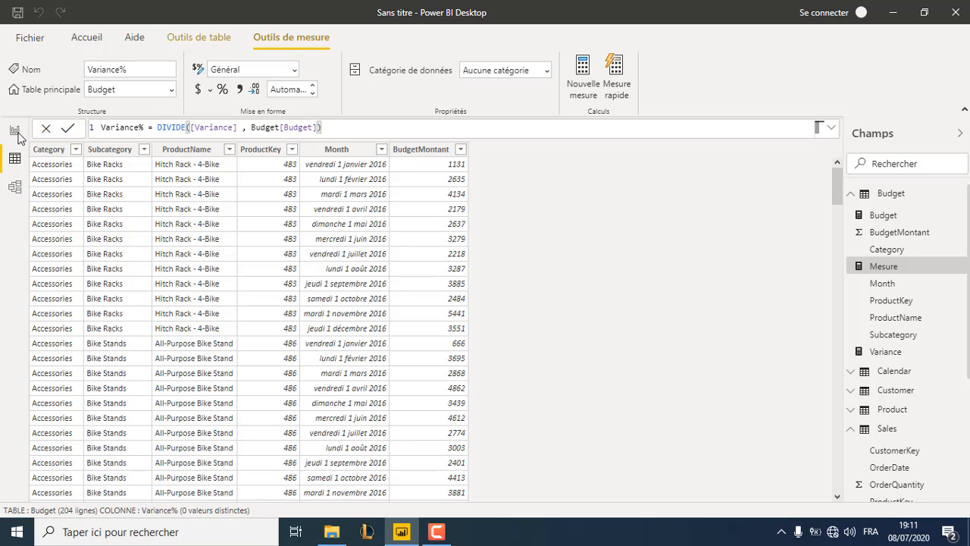
Return to the report page and add a card showing the Variance% measure.
{"action": "left_click", "coordinate": [17, 134]}
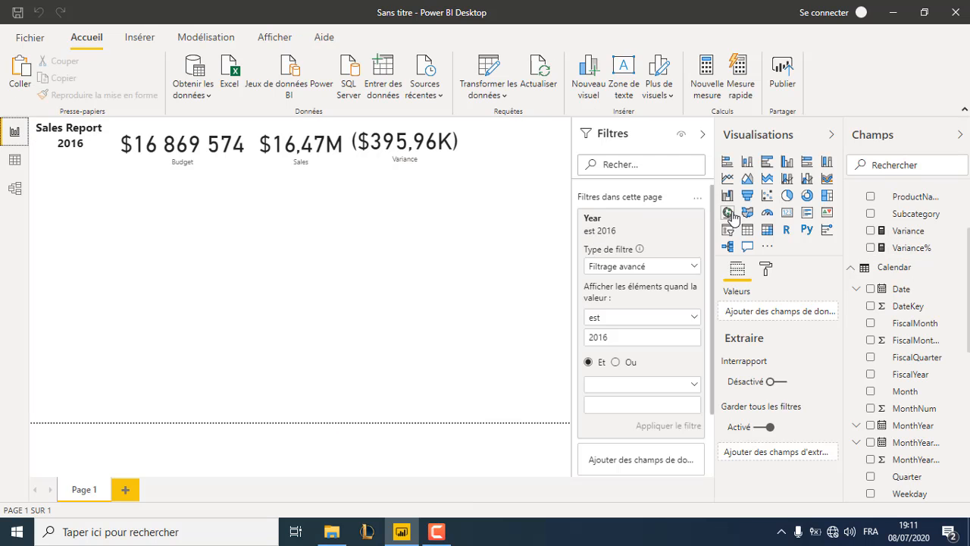
{"action": "left_click", "coordinate": [787, 213]}
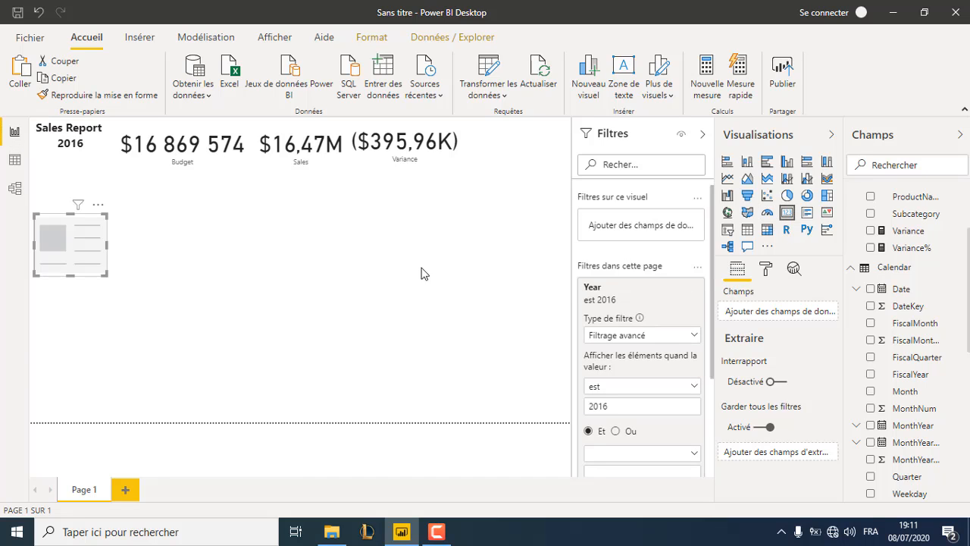
{"action": "left_click_drag", "start_coordinate": [893, 246], "coordinate": [64, 257]}
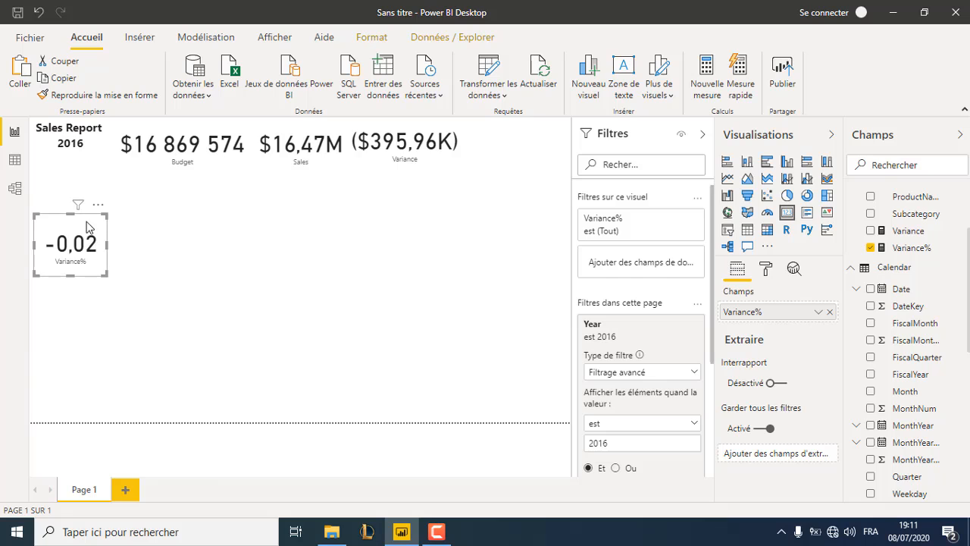
Place the Variance% card at the end of the card row, beside Variance, and reduce its height.
{"action": "left_click_drag", "start_coordinate": [87, 227], "coordinate": [518, 139]}
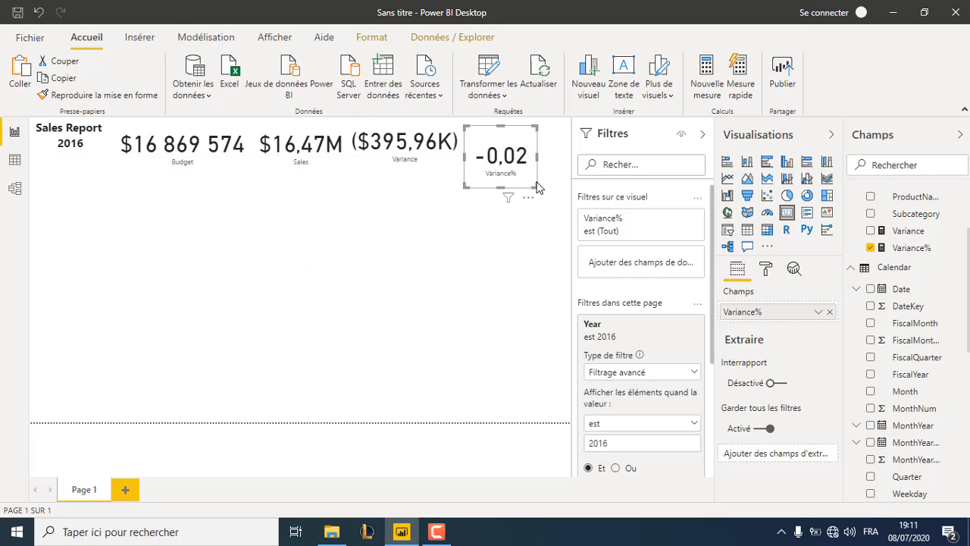
{"action": "left_click_drag", "start_coordinate": [537, 187], "coordinate": [547, 144]}
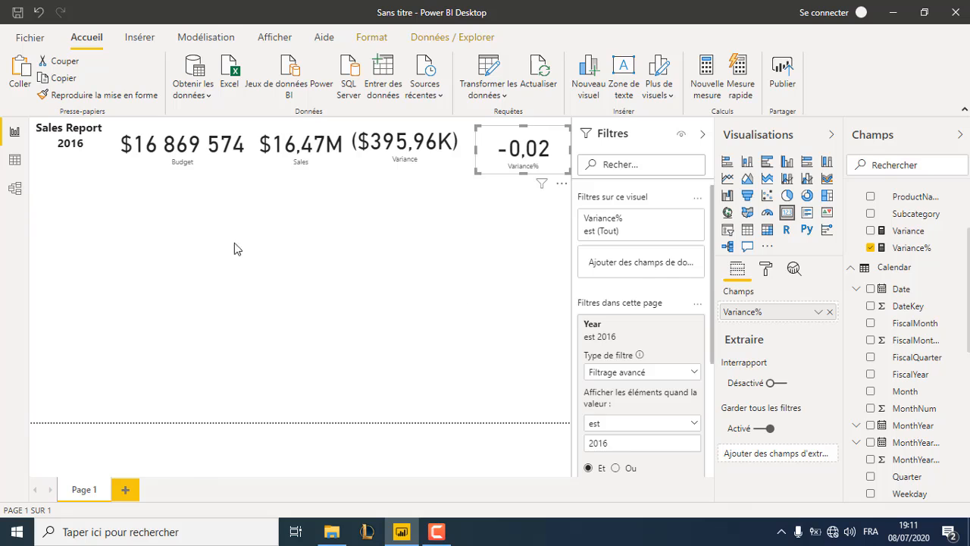
{"action": "left_click", "coordinate": [175, 235]}
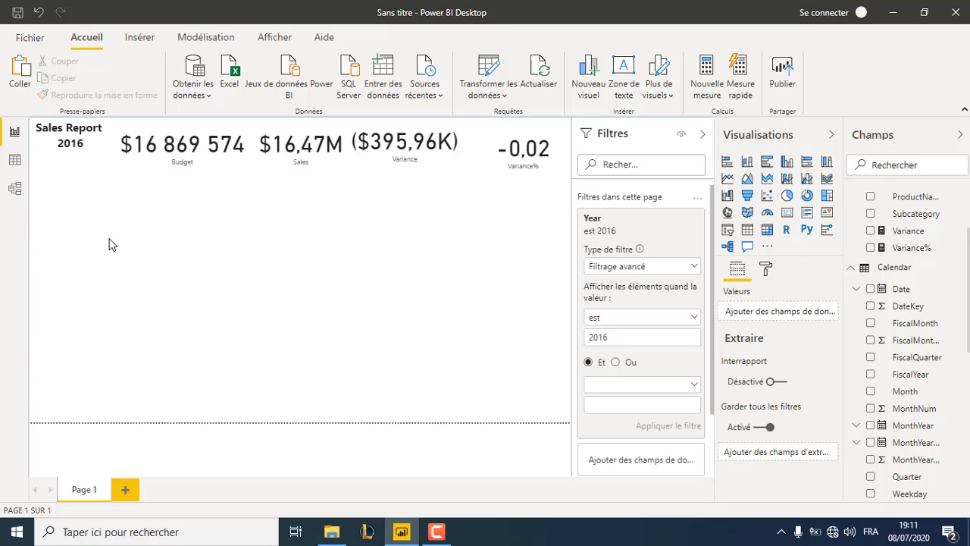
Insert a clustered bar chart with the Sales and Budget measures as its values.
{"action": "left_click", "coordinate": [727, 161]}
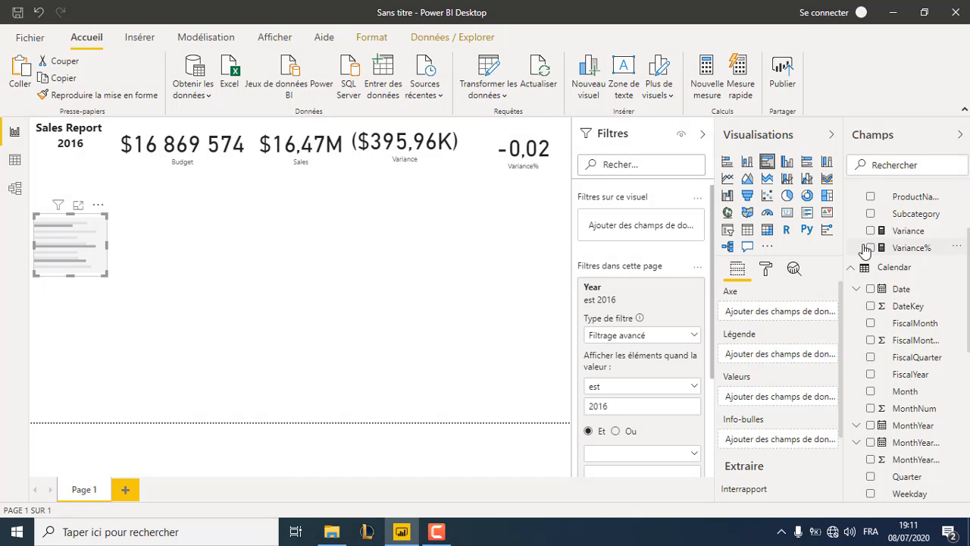
{"action": "scroll", "coordinate": [865, 251], "scroll_direction": "up", "scroll_amount": 3}
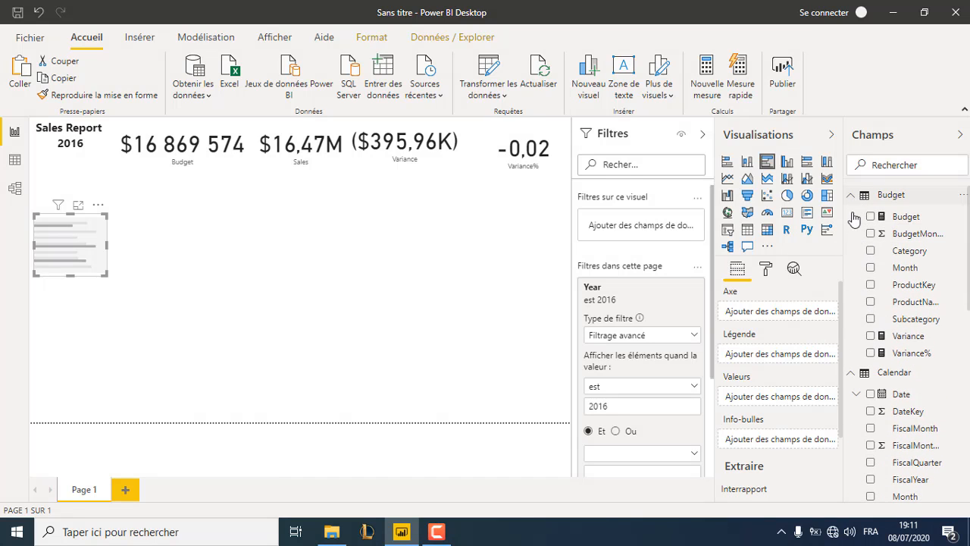
{"action": "left_click", "coordinate": [852, 197]}
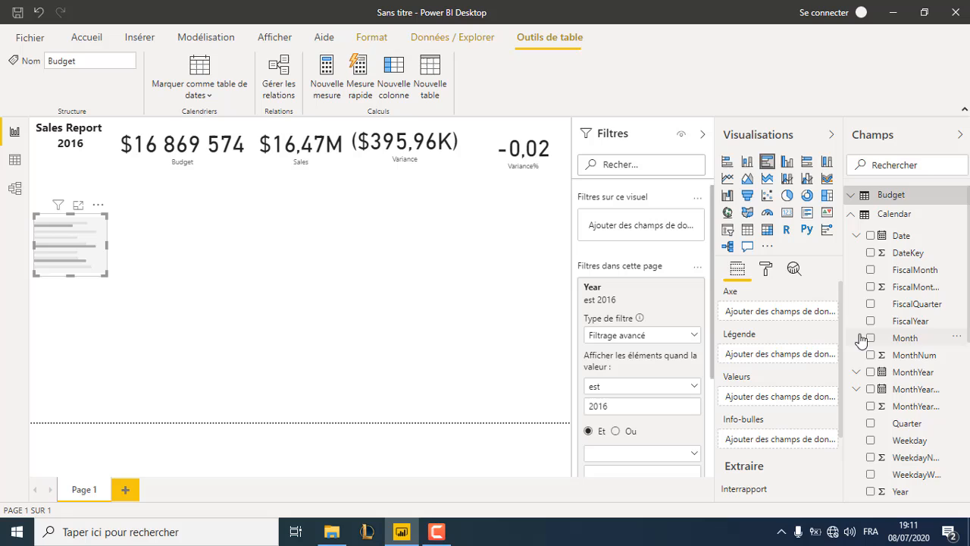
{"action": "left_click", "coordinate": [851, 214]}
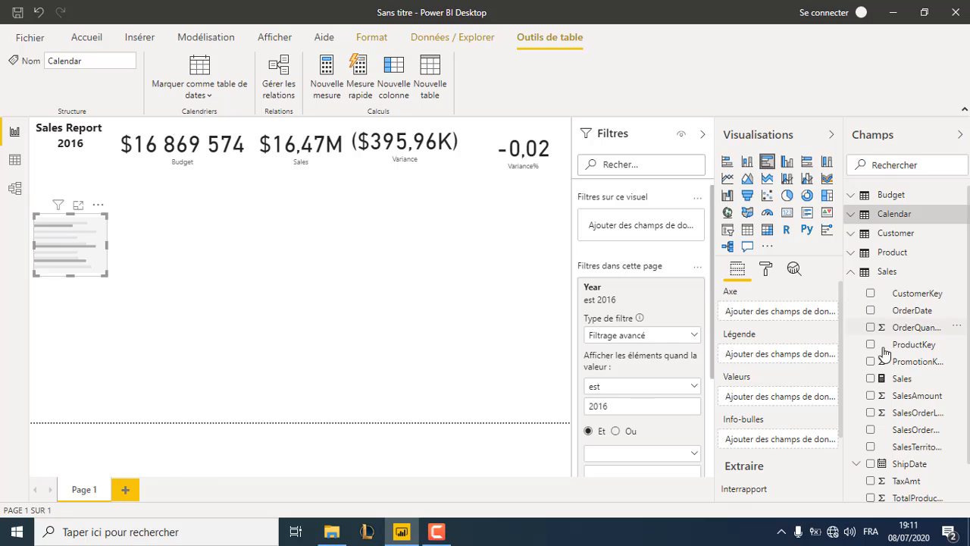
{"action": "left_click", "coordinate": [871, 379]}
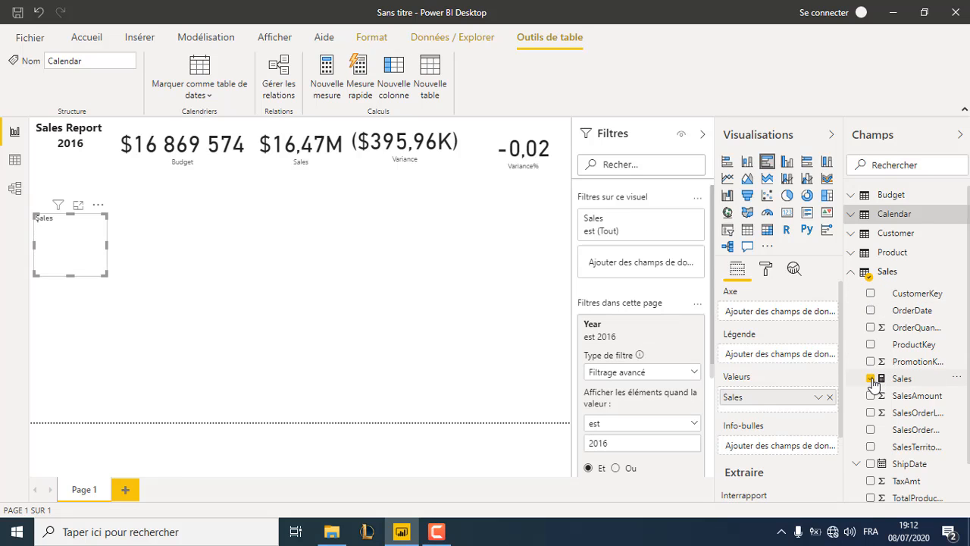
{"action": "left_click", "coordinate": [853, 196]}
{"action": "left_click", "coordinate": [870, 217]}
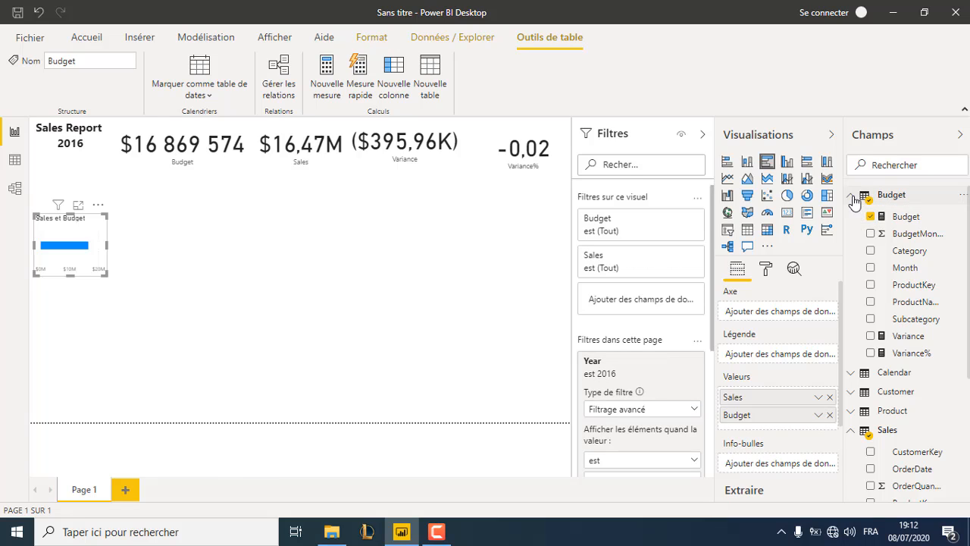
Set Category from the Product table as the bar chart's axis and enlarge the chart so its bars are readable.
{"action": "left_click", "coordinate": [851, 195]}
{"action": "left_click", "coordinate": [853, 272]}
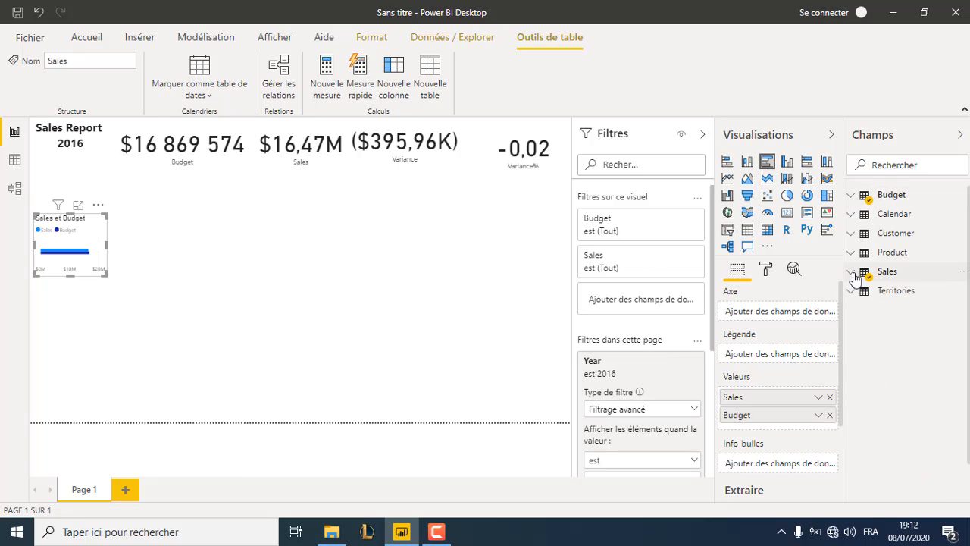
{"action": "left_click", "coordinate": [852, 252]}
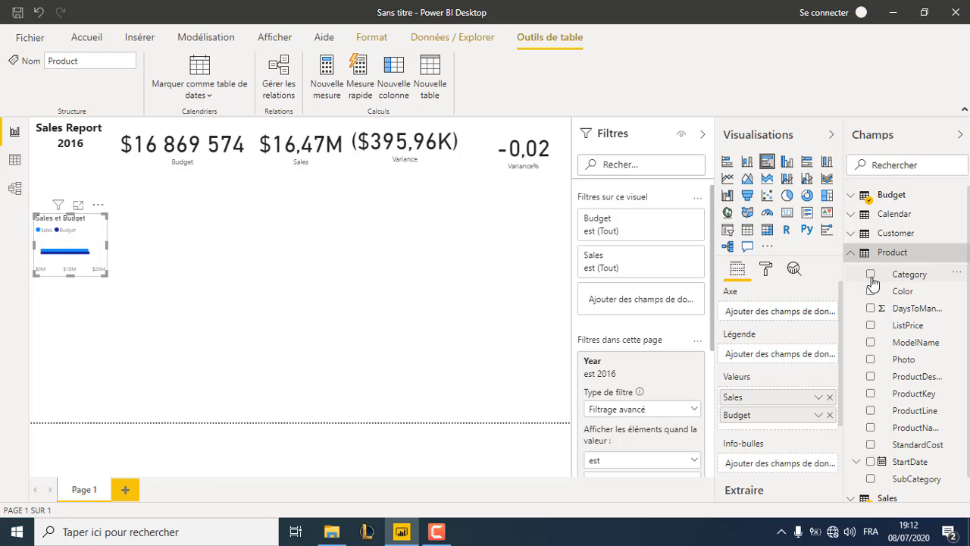
{"action": "left_click_drag", "start_coordinate": [746, 324], "coordinate": [746, 326]}
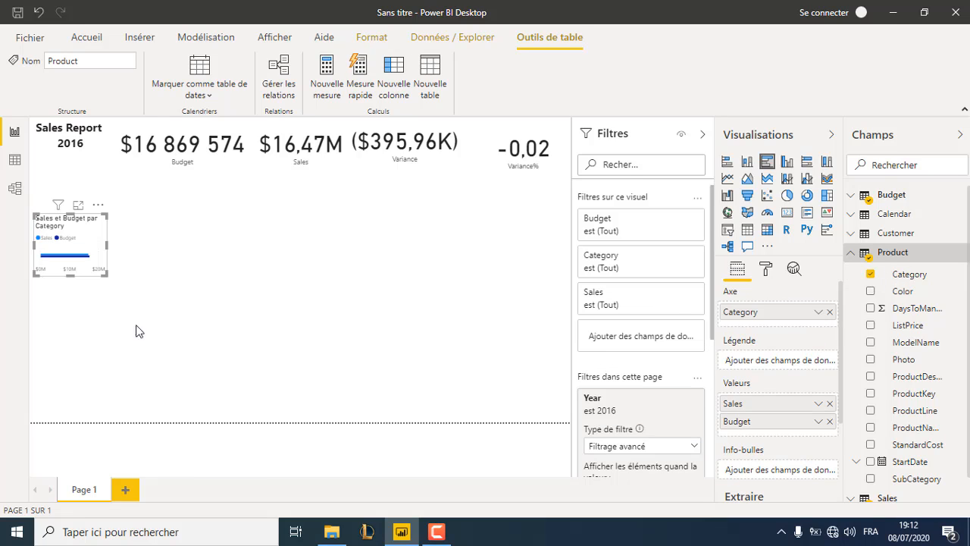
{"action": "left_click_drag", "start_coordinate": [103, 275], "coordinate": [230, 336]}
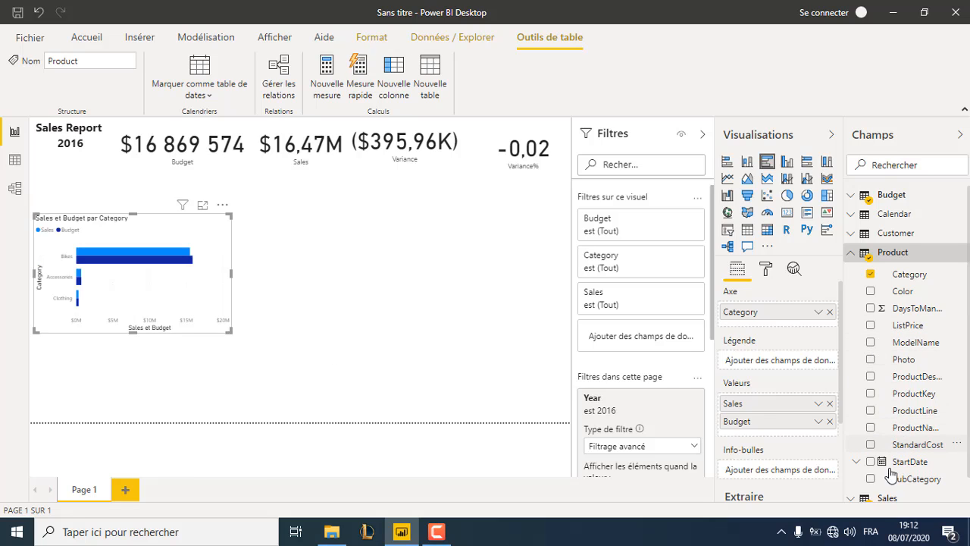
Add the Product table's SubCategory field below Category on the bar chart's axis as a drill-down level.
{"action": "left_click_drag", "start_coordinate": [908, 485], "coordinate": [772, 353]}
{"action": "left_click_drag", "start_coordinate": [909, 479], "coordinate": [781, 326]}
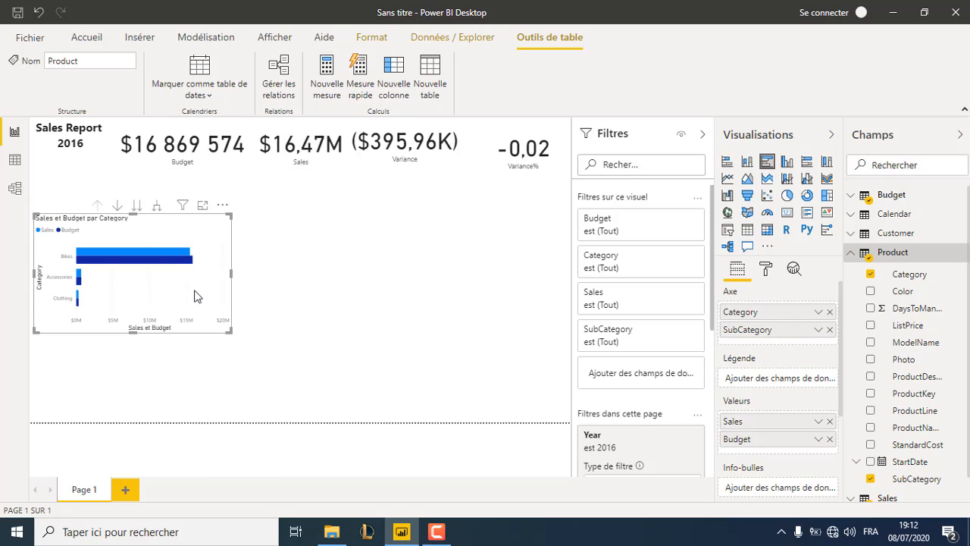
Sort the Sales and Budget bar chart by Category in ascending order.
{"action": "left_click", "coordinate": [222, 205]}
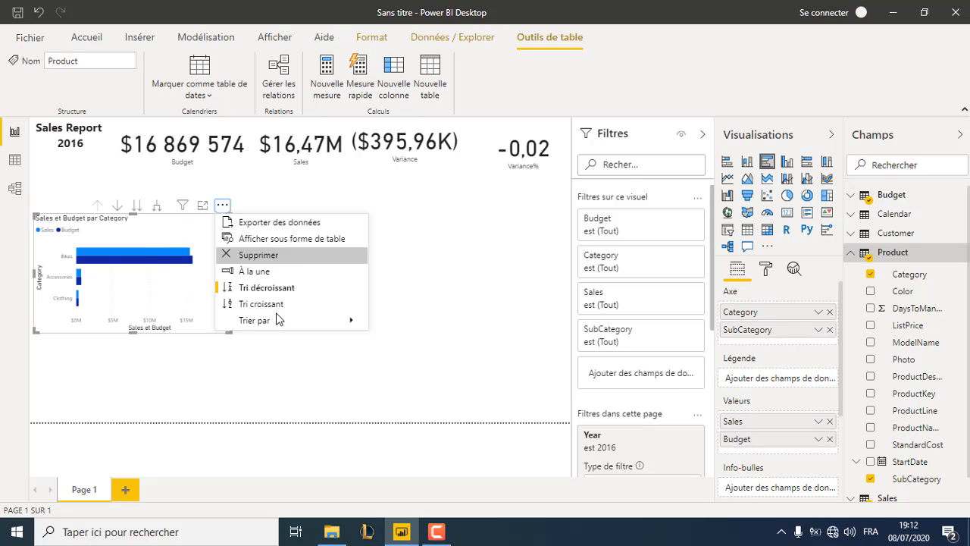
{"action": "mouse_move", "coordinate": [287, 323]}
{"action": "left_click", "coordinate": [412, 321]}
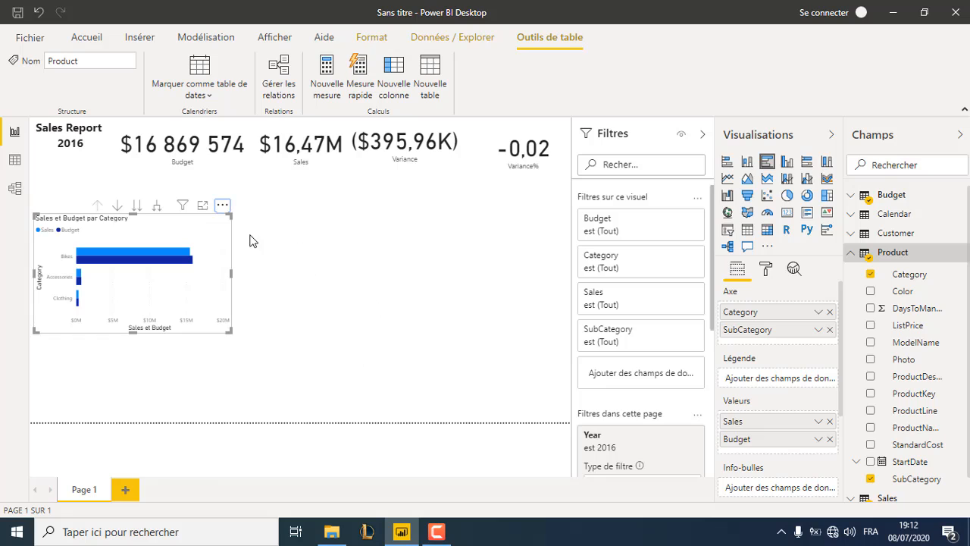
{"action": "left_click", "coordinate": [222, 205]}
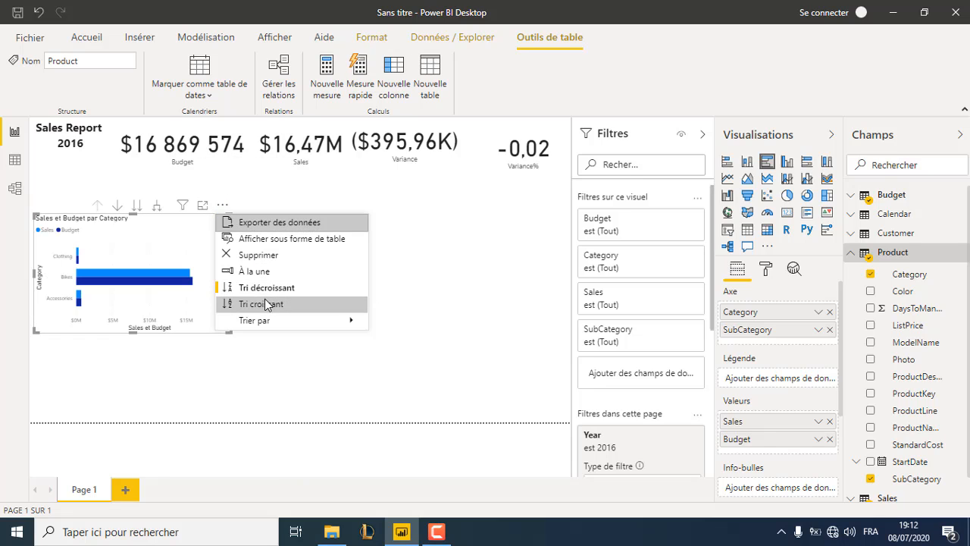
{"action": "left_click", "coordinate": [254, 301]}
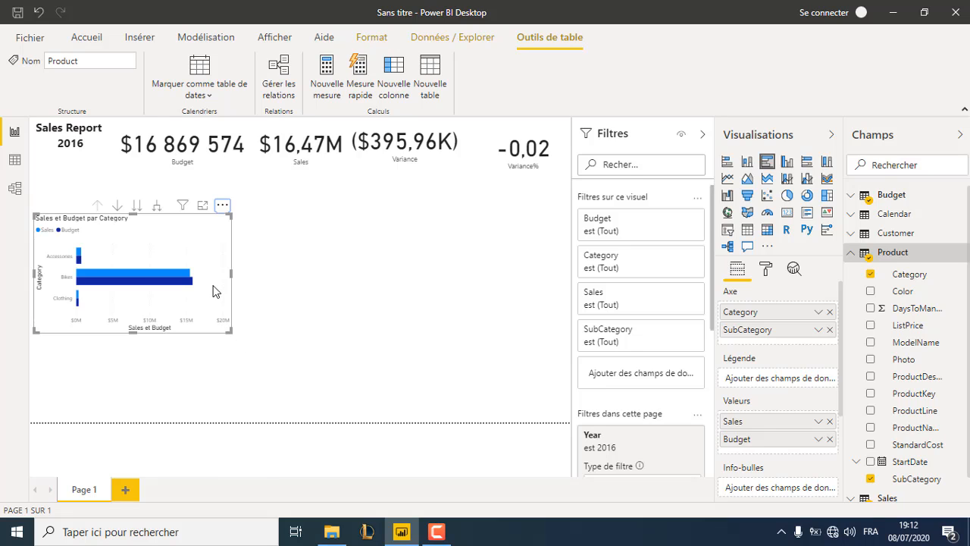
Insert a second clustered bar chart beside the Sales and Budget chart, with the Budget table's Variance measure as its values.
{"action": "left_click", "coordinate": [274, 236]}
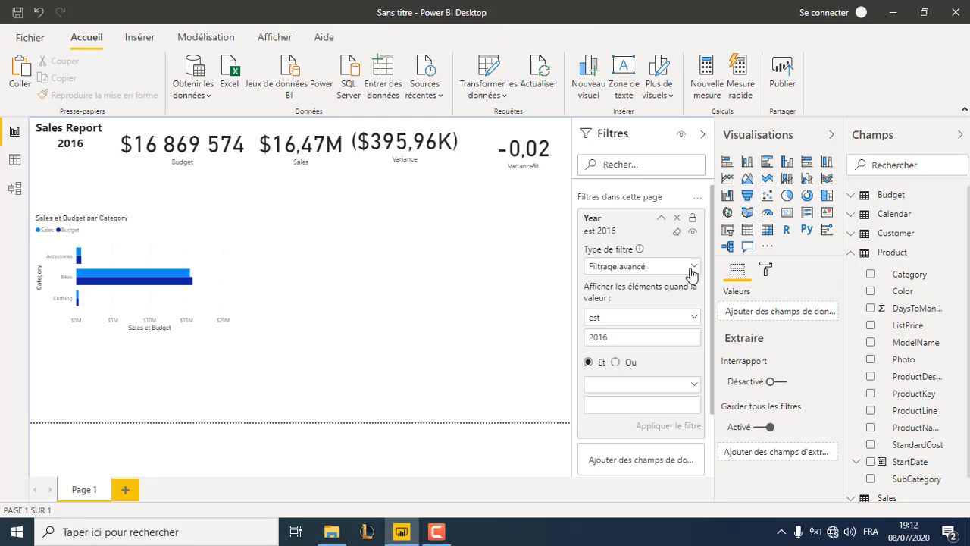
{"action": "left_click", "coordinate": [773, 165]}
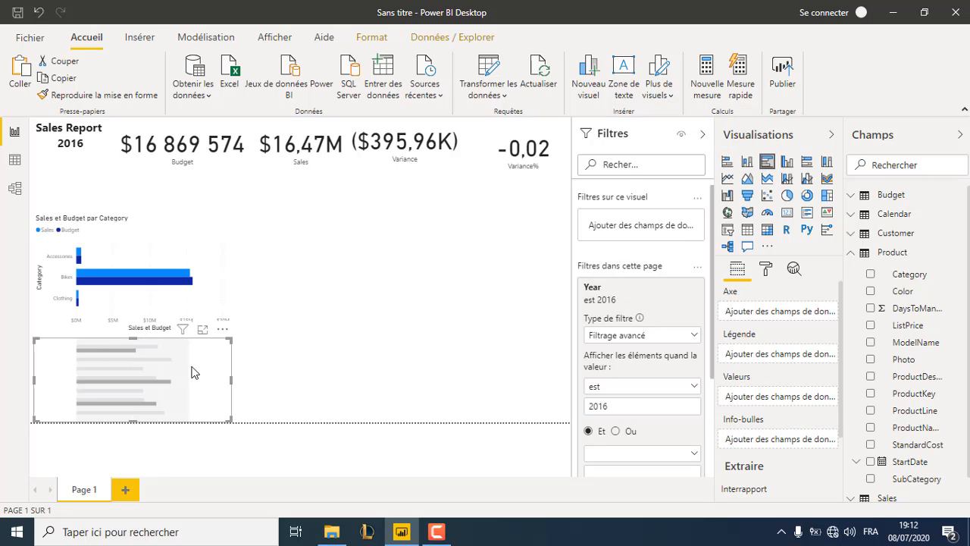
{"action": "left_click_drag", "start_coordinate": [201, 360], "coordinate": [439, 250]}
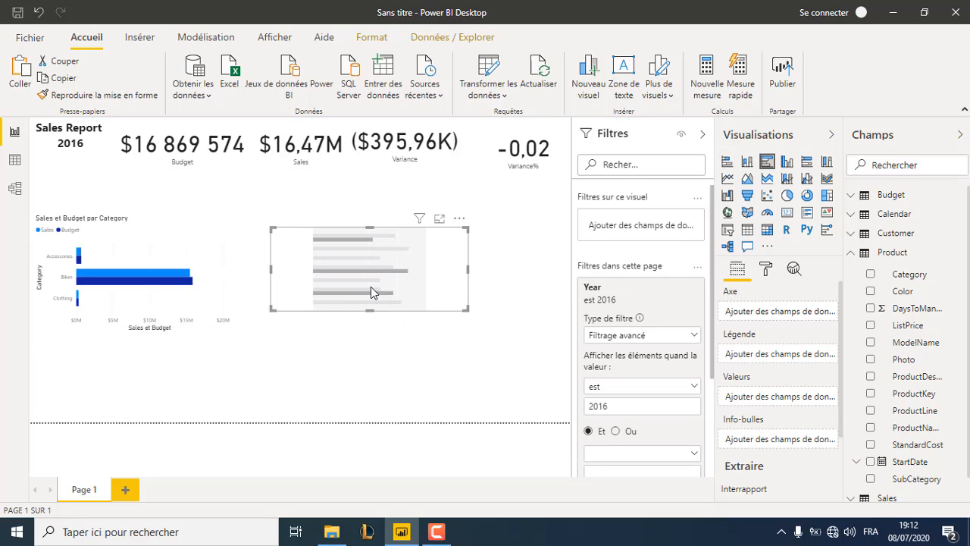
{"action": "left_click", "coordinate": [853, 196]}
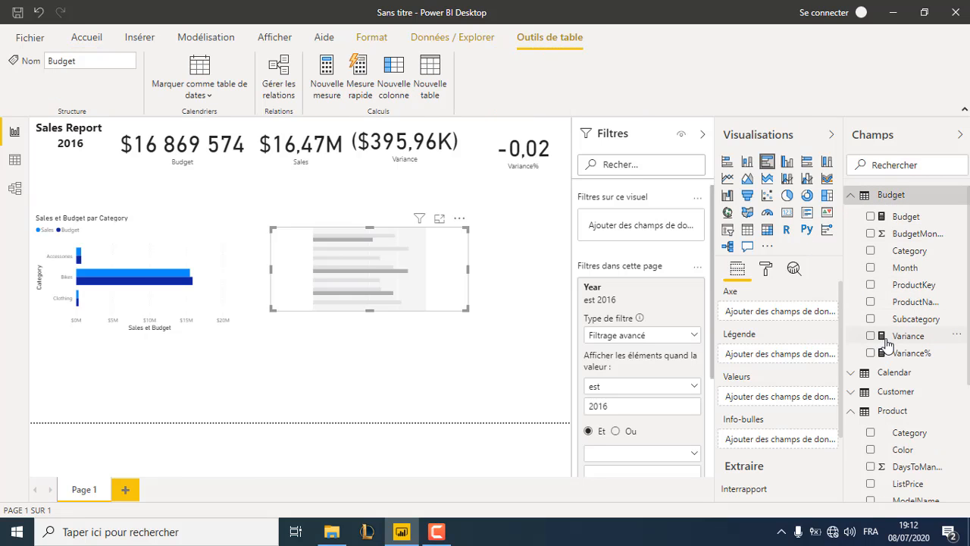
{"action": "left_click_drag", "start_coordinate": [884, 341], "coordinate": [373, 275]}
{"action": "left_click_drag", "start_coordinate": [374, 274], "coordinate": [374, 276]}
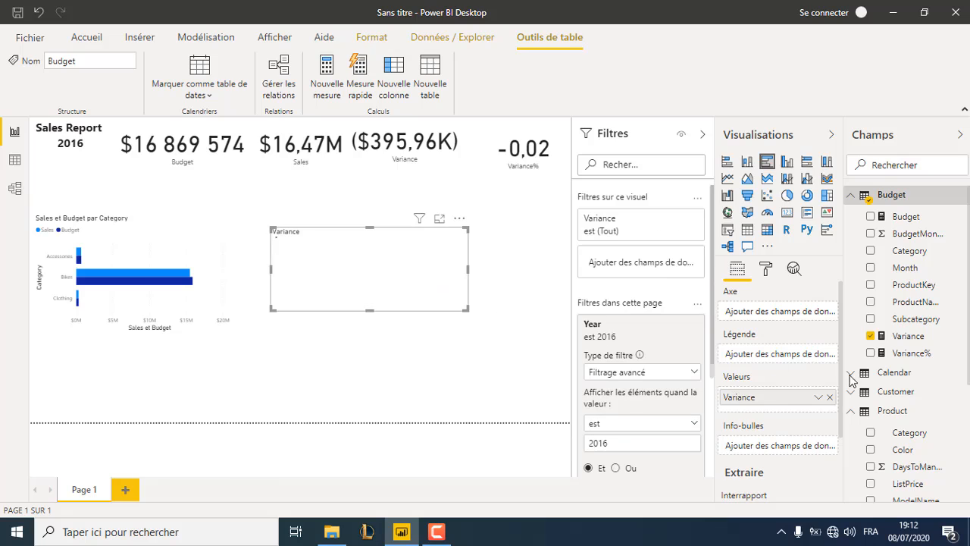
Set the Product table's Category field as the Variance chart's axis, with SubCategory below it as a drill-down level.
{"action": "left_click", "coordinate": [853, 197]}
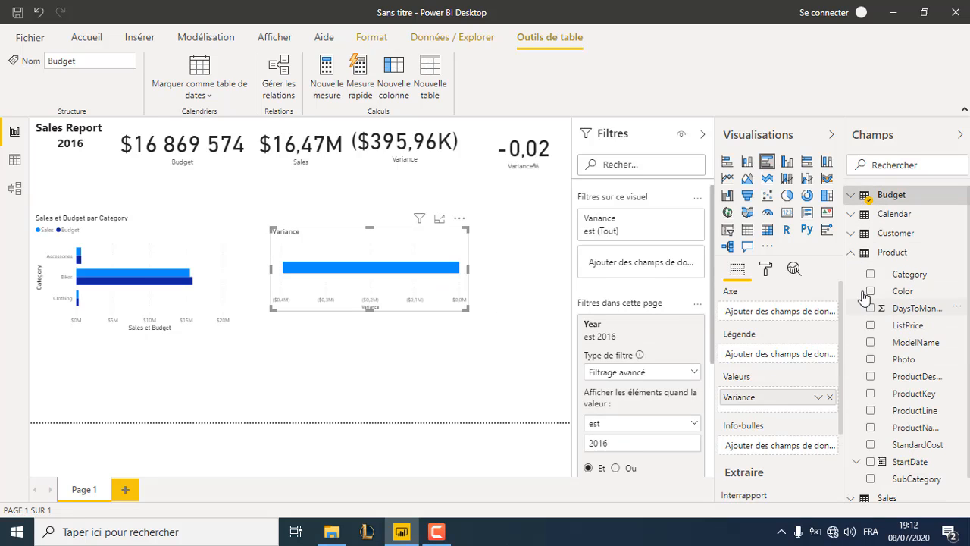
{"action": "left_click", "coordinate": [852, 252]}
{"action": "left_click", "coordinate": [858, 253]}
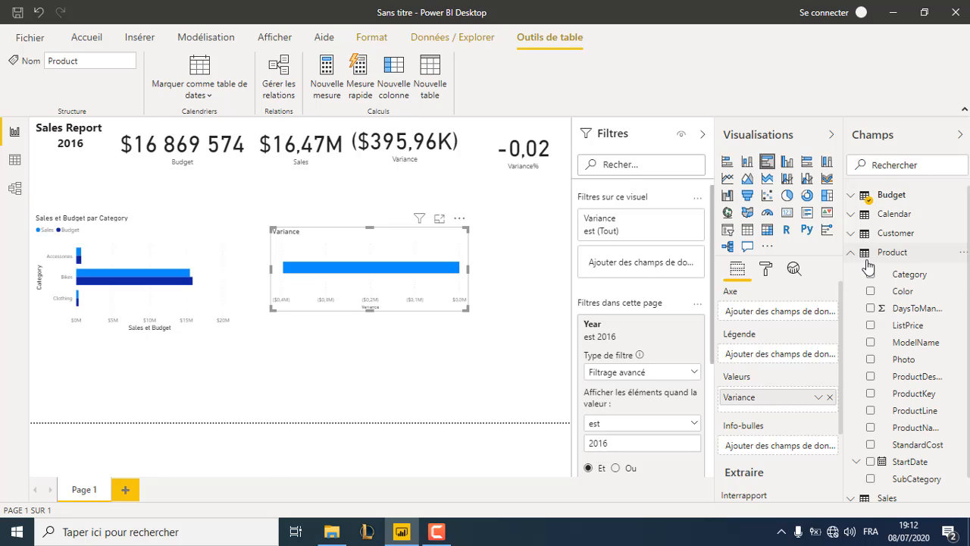
{"action": "left_click_drag", "start_coordinate": [883, 279], "coordinate": [762, 311]}
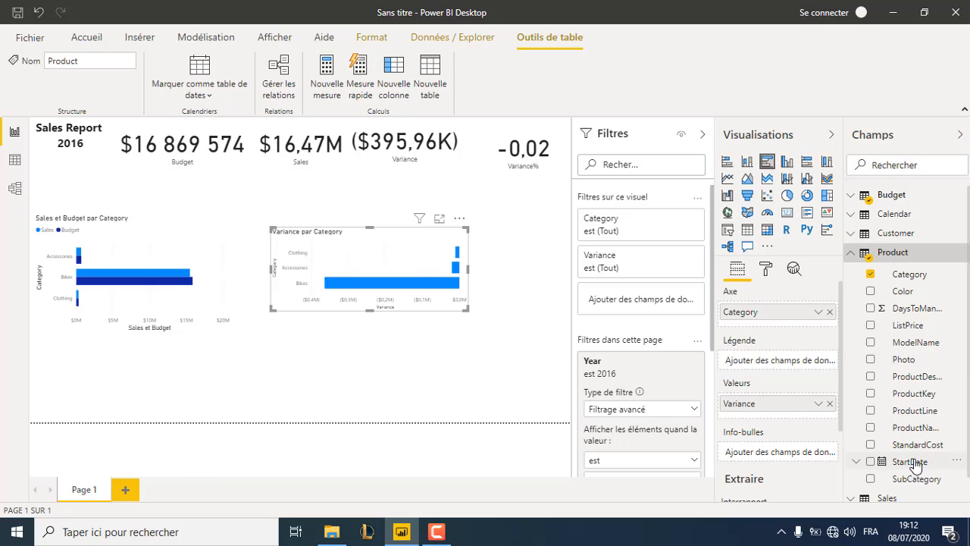
{"action": "left_click_drag", "start_coordinate": [917, 479], "coordinate": [776, 329]}
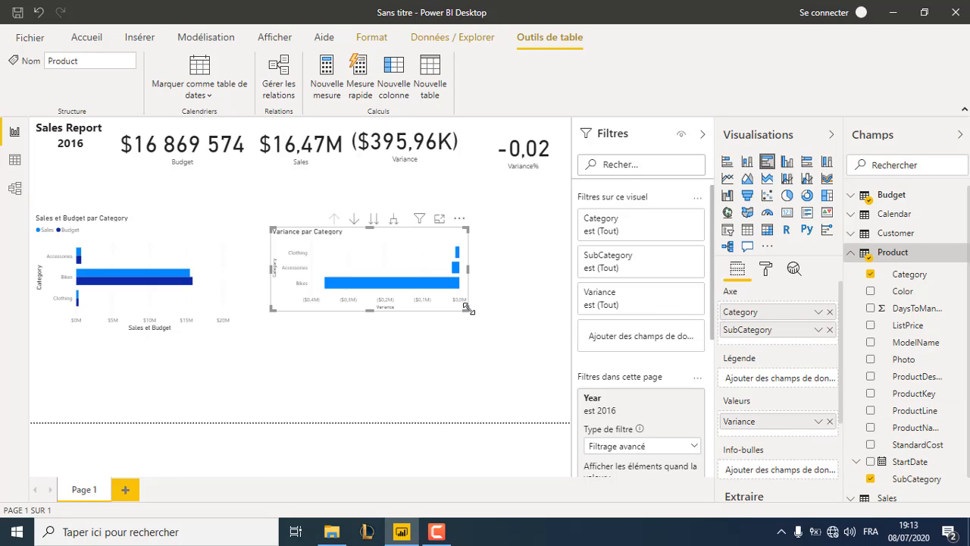
Sort the Variance bar chart by Category in ascending order.
{"action": "left_click", "coordinate": [459, 218]}
{"action": "mouse_move", "coordinate": [494, 334]}
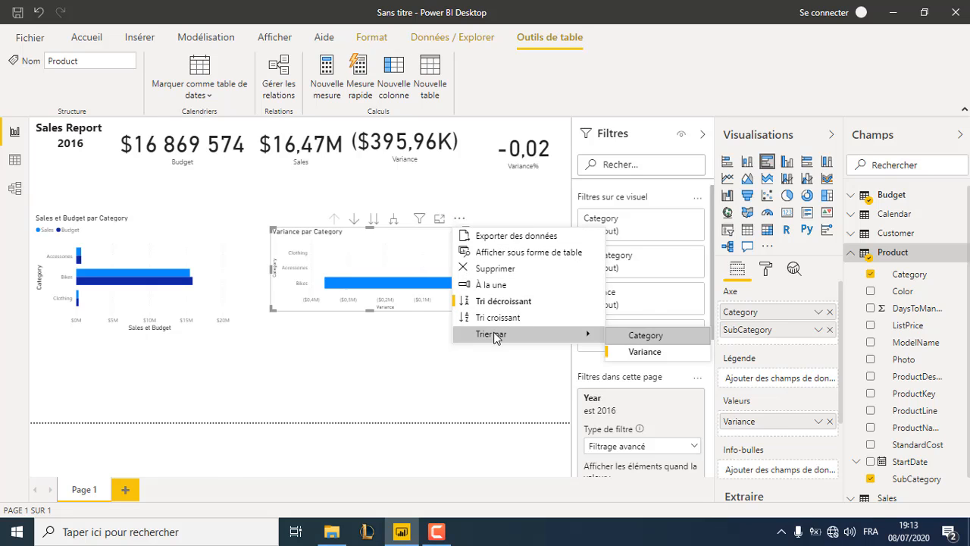
{"action": "left_click", "coordinate": [635, 338]}
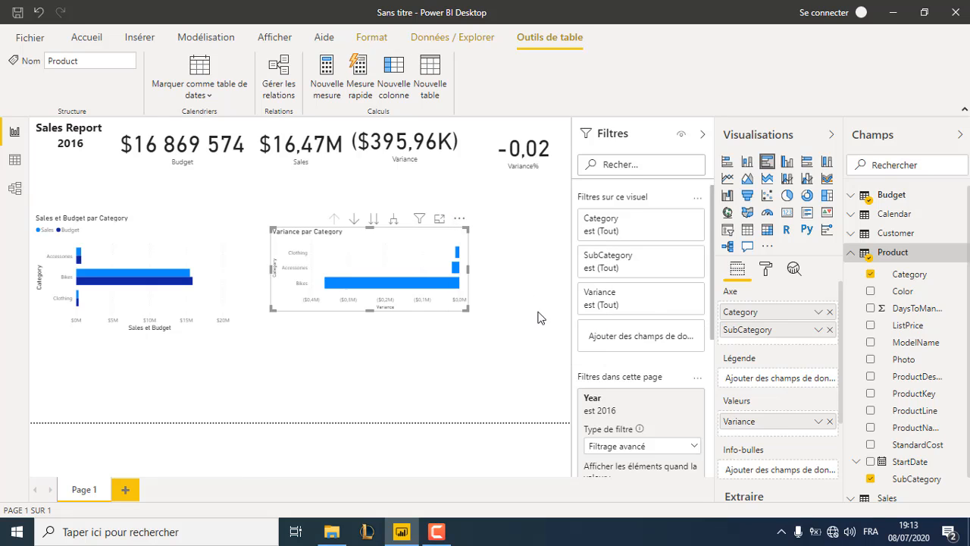
{"action": "left_click", "coordinate": [460, 221]}
{"action": "left_click", "coordinate": [489, 314]}
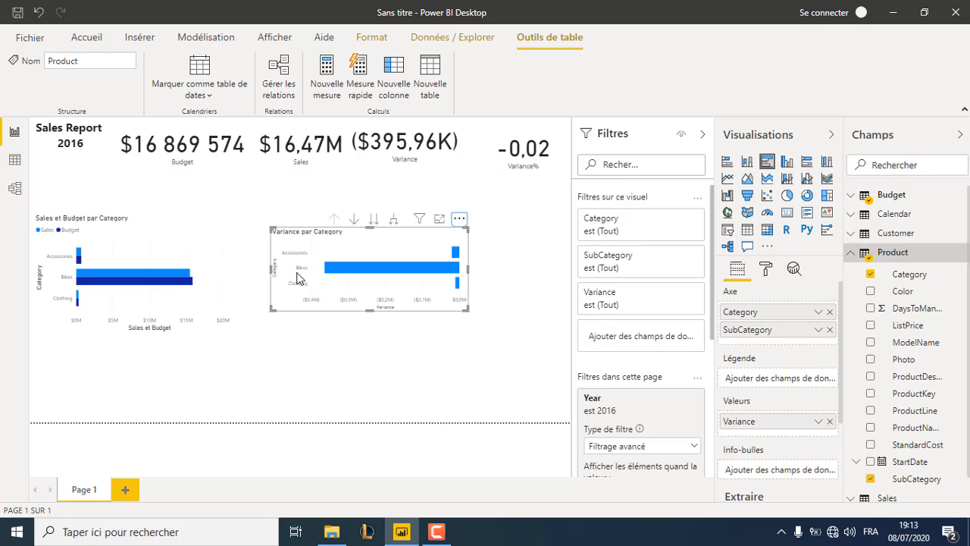
Insert a line chart below the Sales and Budget bar chart, with the Sales and Budget measures as its values.
{"action": "left_click", "coordinate": [168, 353]}
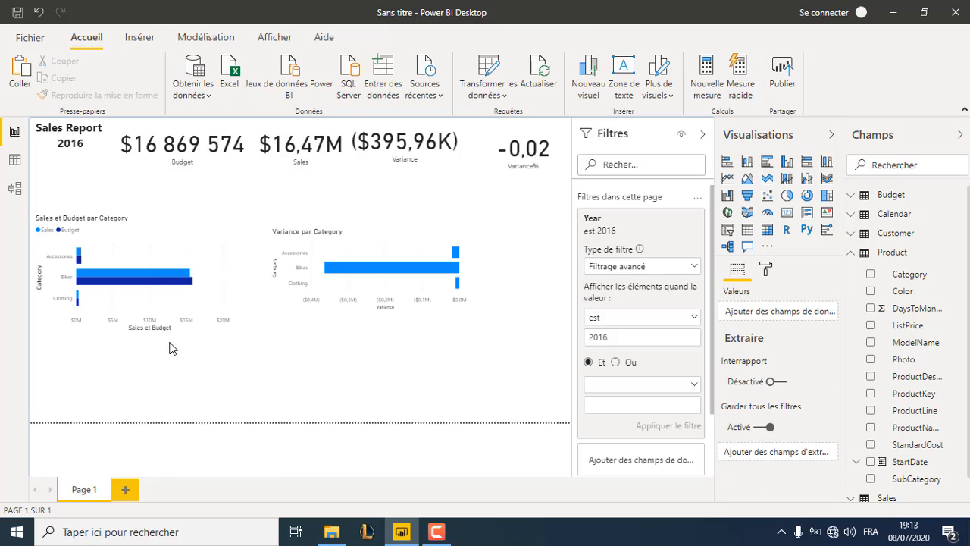
{"action": "left_click", "coordinate": [727, 180]}
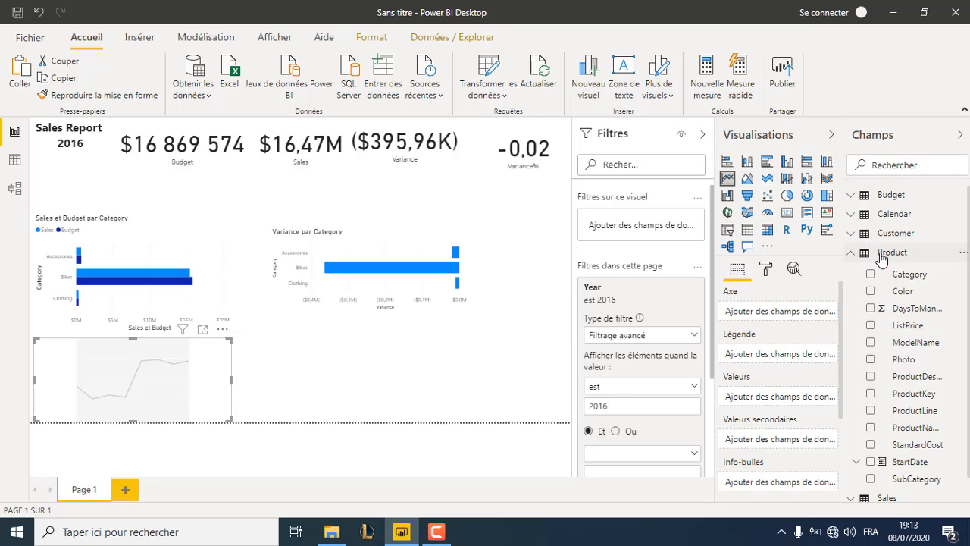
{"action": "left_click", "coordinate": [854, 254]}
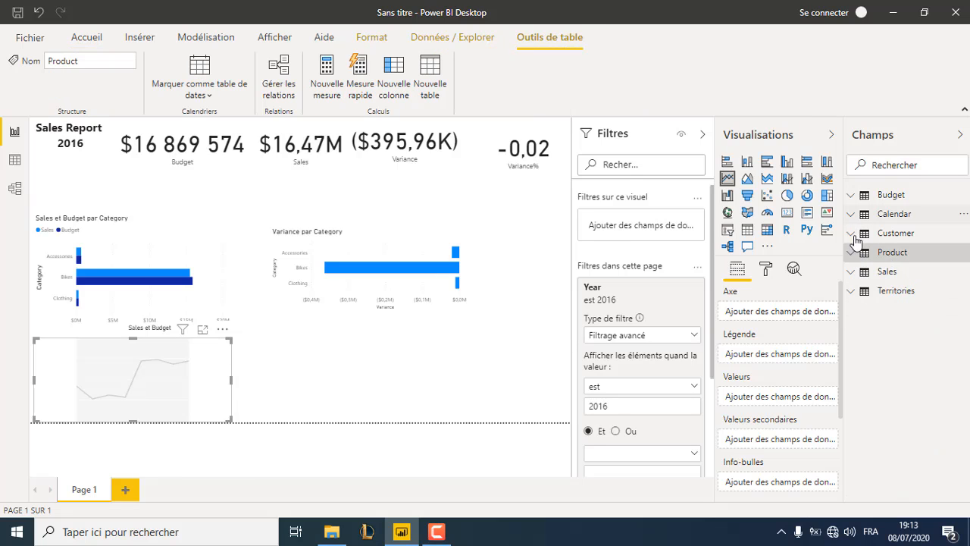
{"action": "left_click", "coordinate": [853, 273]}
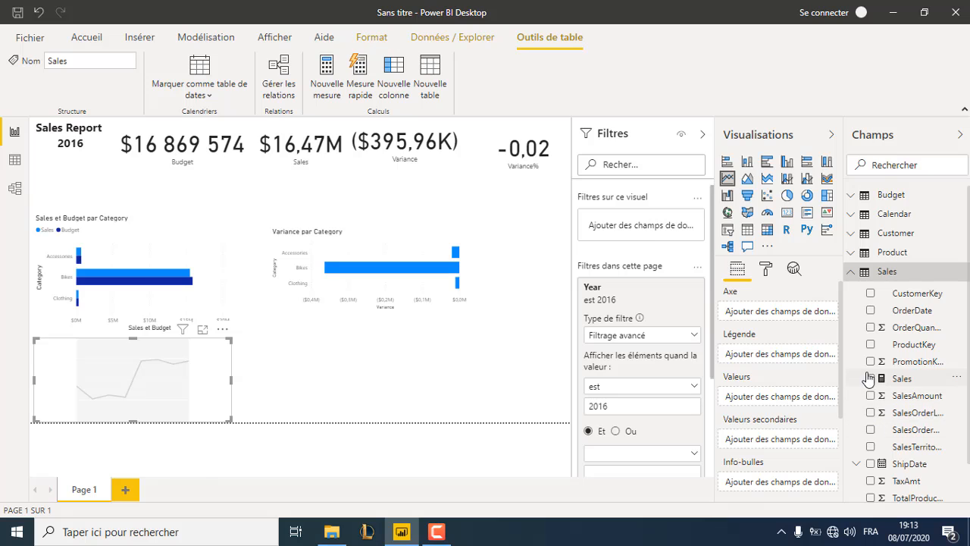
{"action": "left_click", "coordinate": [871, 378]}
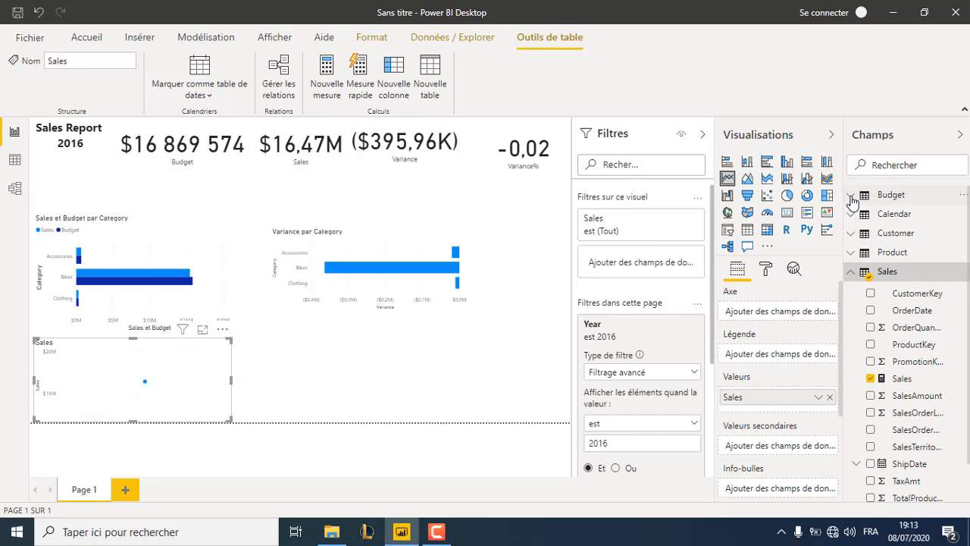
{"action": "left_click", "coordinate": [852, 198]}
{"action": "left_click", "coordinate": [871, 216]}
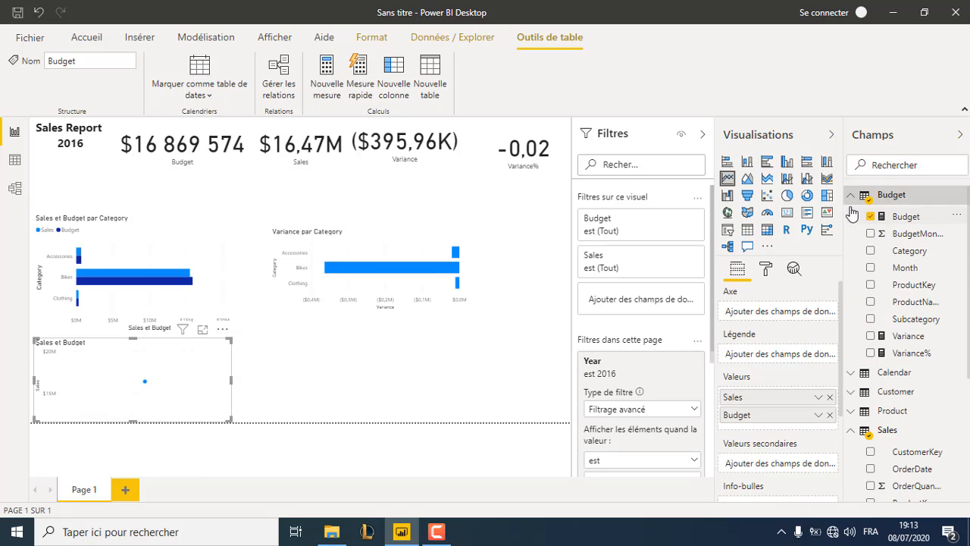
Set Month from the Calendar table as the line chart's axis.
{"action": "left_click", "coordinate": [850, 195]}
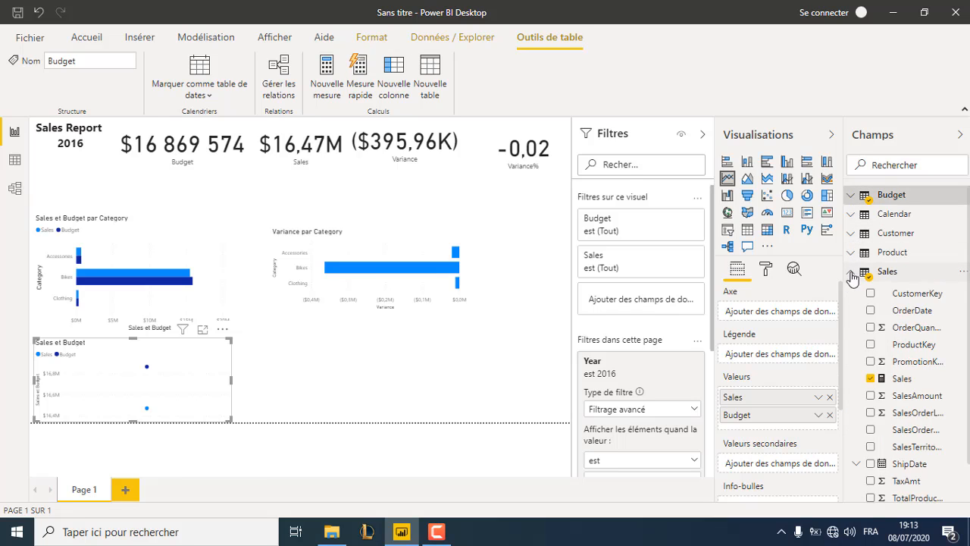
{"action": "left_click", "coordinate": [852, 214]}
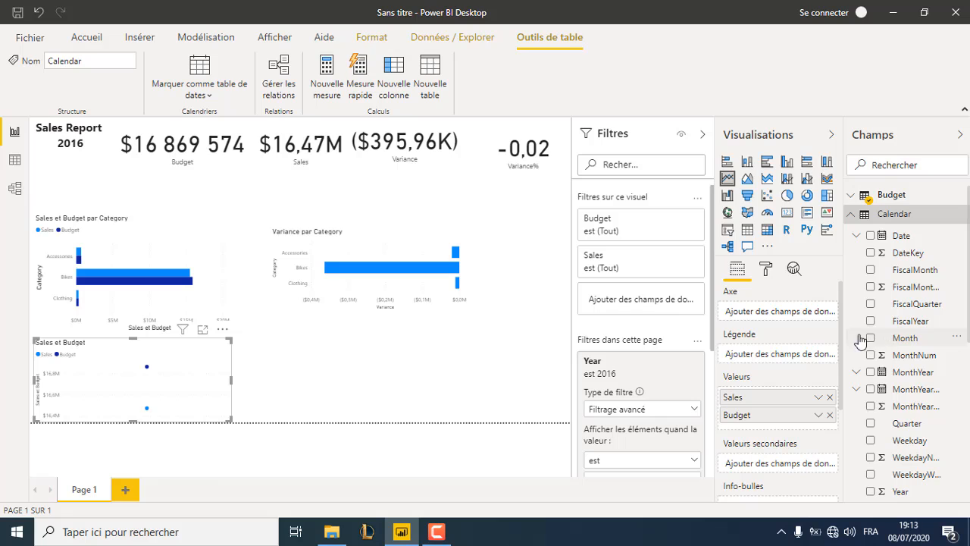
{"action": "left_click_drag", "start_coordinate": [861, 341], "coordinate": [747, 318]}
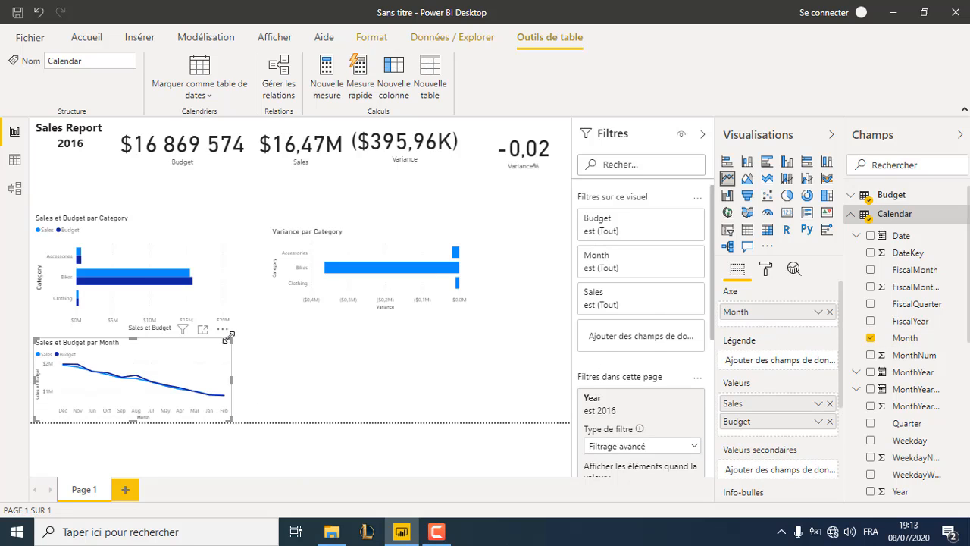
Move both category bar charts up beneath the cards, and increase the heights of the Variance chart and the monthly line chart.
{"action": "left_click", "coordinate": [201, 218]}
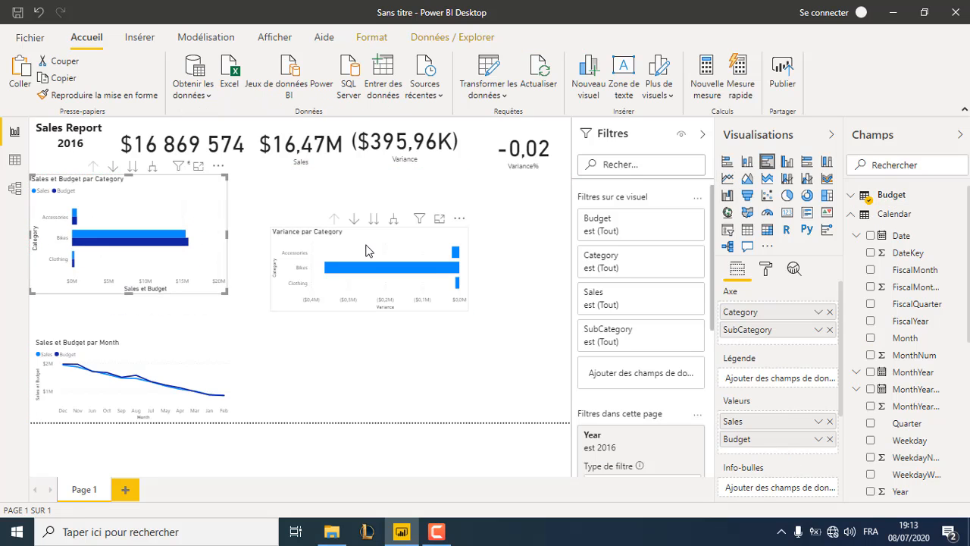
{"action": "left_click_drag", "start_coordinate": [366, 250], "coordinate": [326, 208]}
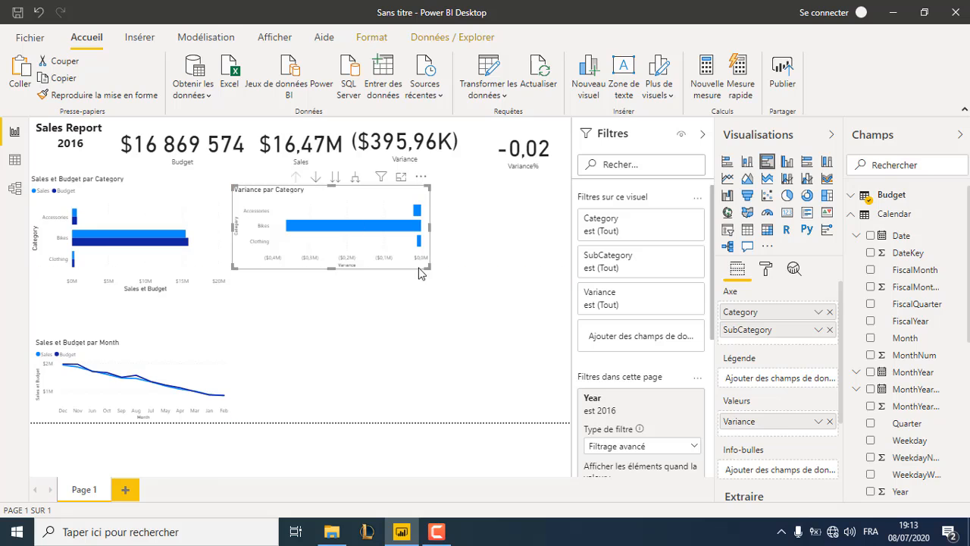
{"action": "left_click_drag", "start_coordinate": [431, 270], "coordinate": [438, 295]}
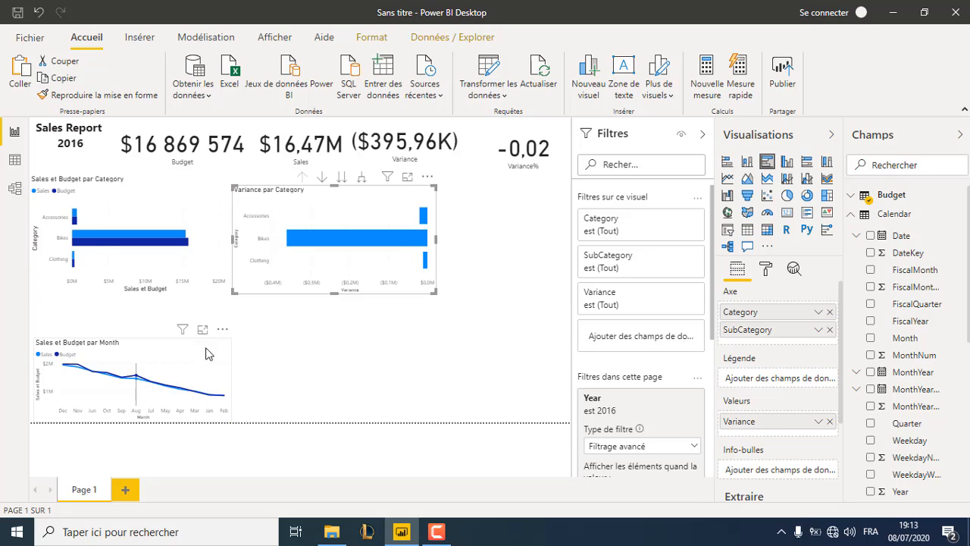
{"action": "left_click", "coordinate": [232, 348]}
{"action": "left_click_drag", "start_coordinate": [227, 338], "coordinate": [219, 317]}
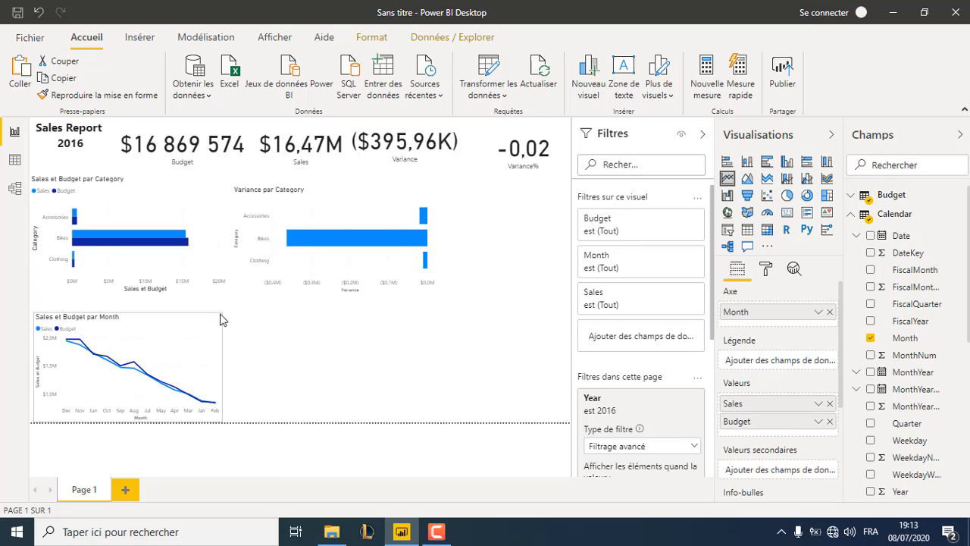
Insert a clustered column chart beside the monthly line chart, showing Variance with the Calendar table's Month as its axis.
{"action": "left_click", "coordinate": [345, 403]}
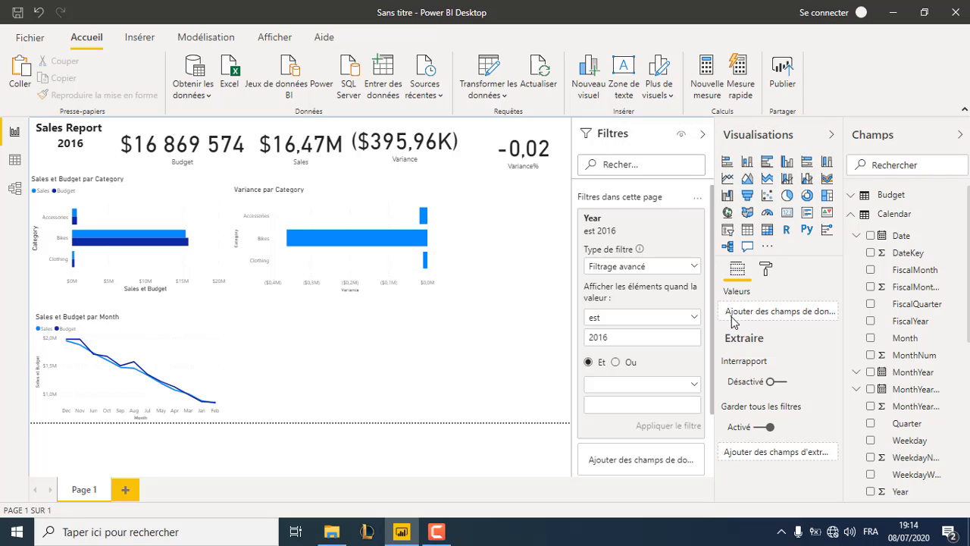
{"action": "left_click", "coordinate": [855, 195]}
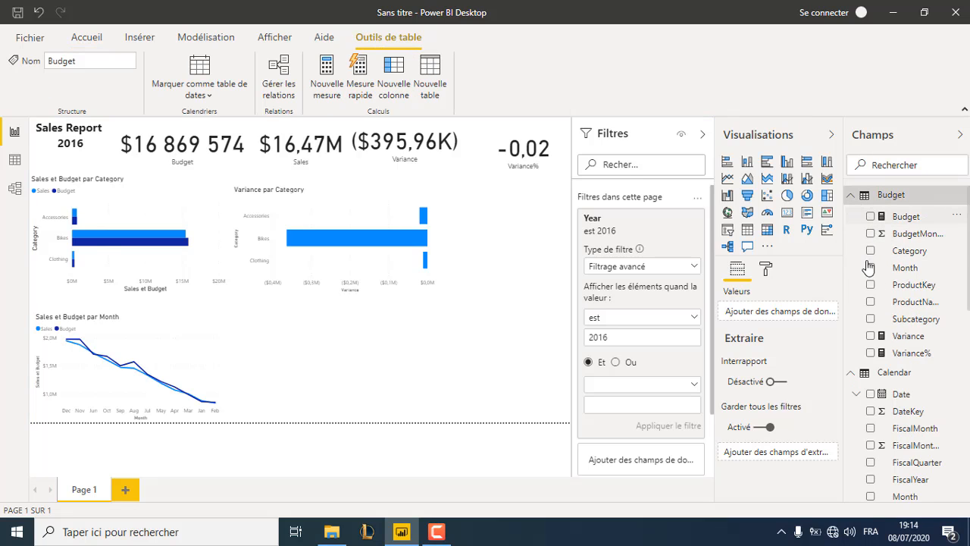
{"action": "left_click", "coordinate": [788, 163]}
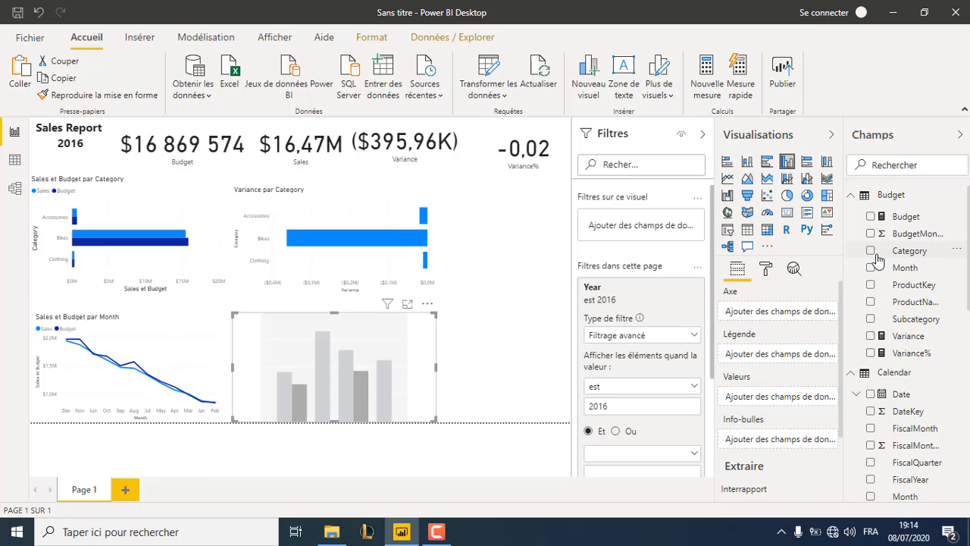
{"action": "left_click", "coordinate": [871, 336]}
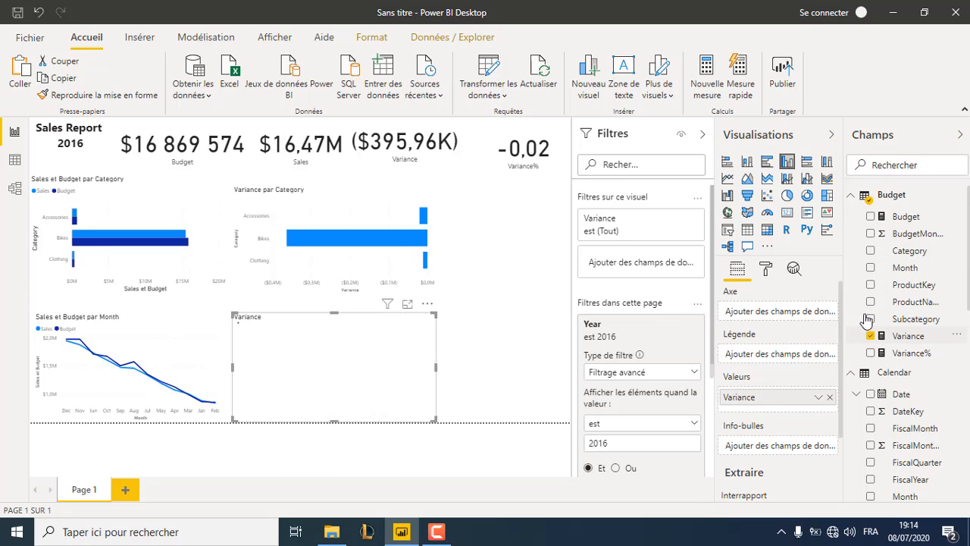
{"action": "left_click", "coordinate": [850, 196]}
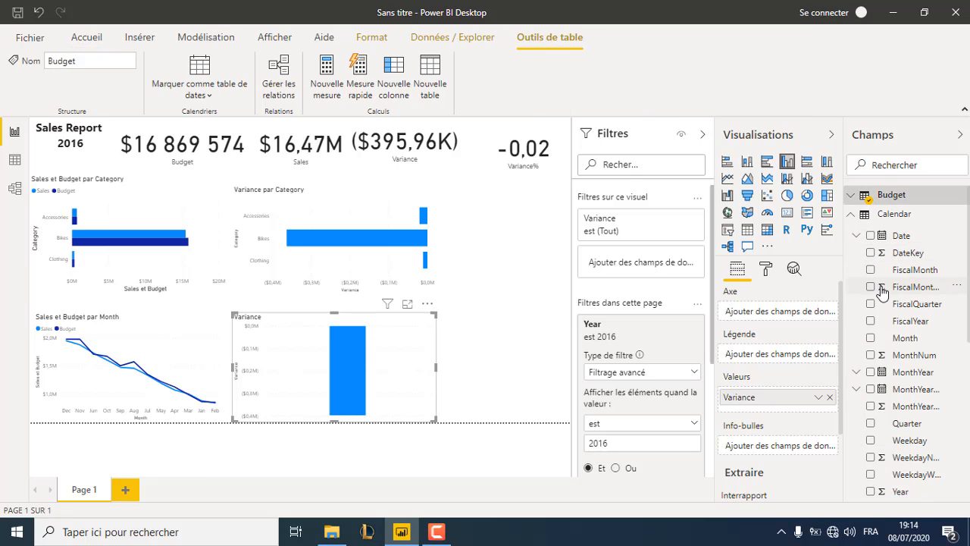
{"action": "left_click_drag", "start_coordinate": [881, 338], "coordinate": [779, 313]}
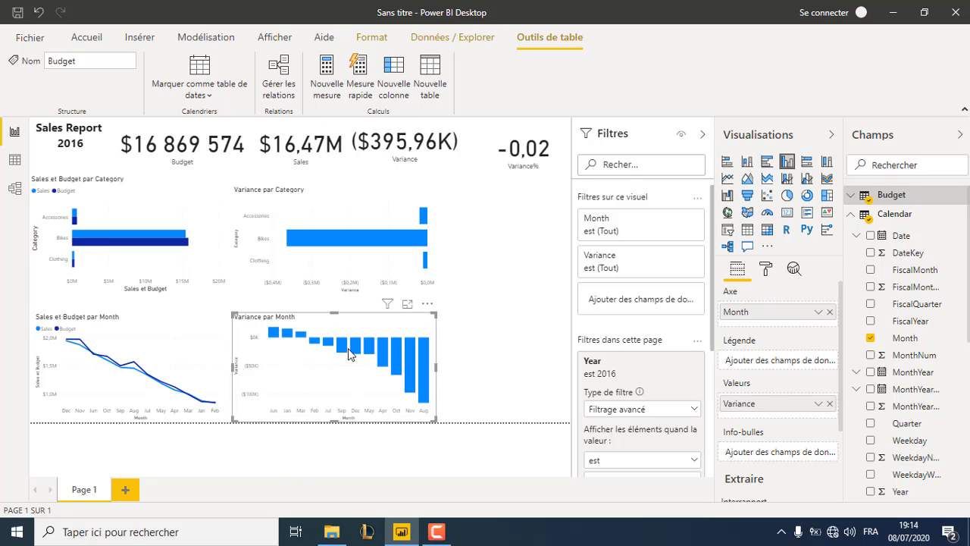
Narrow the Variance by Month chart slightly, and insert an empty table visual beside the Variance by Category chart.
{"action": "left_click_drag", "start_coordinate": [434, 313], "coordinate": [423, 313]}
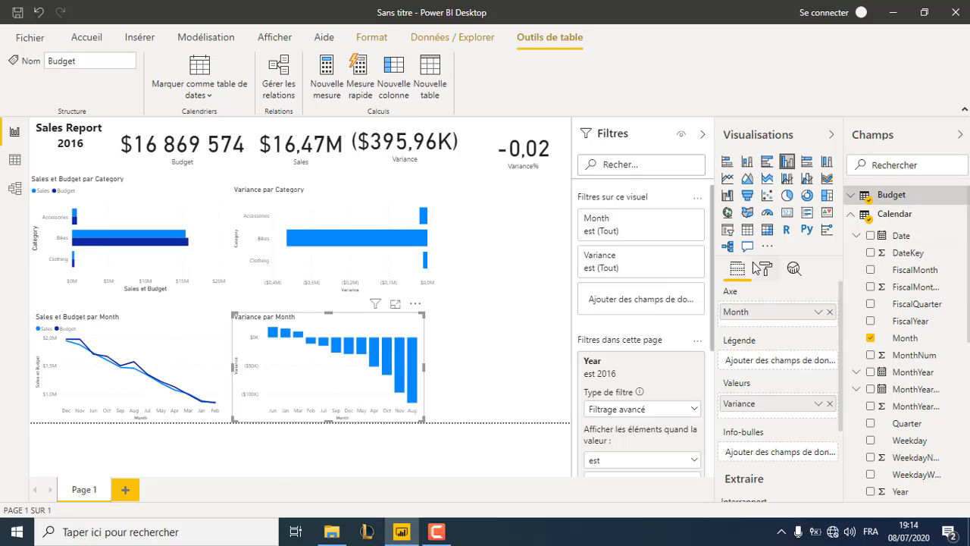
{"action": "left_click", "coordinate": [543, 270]}
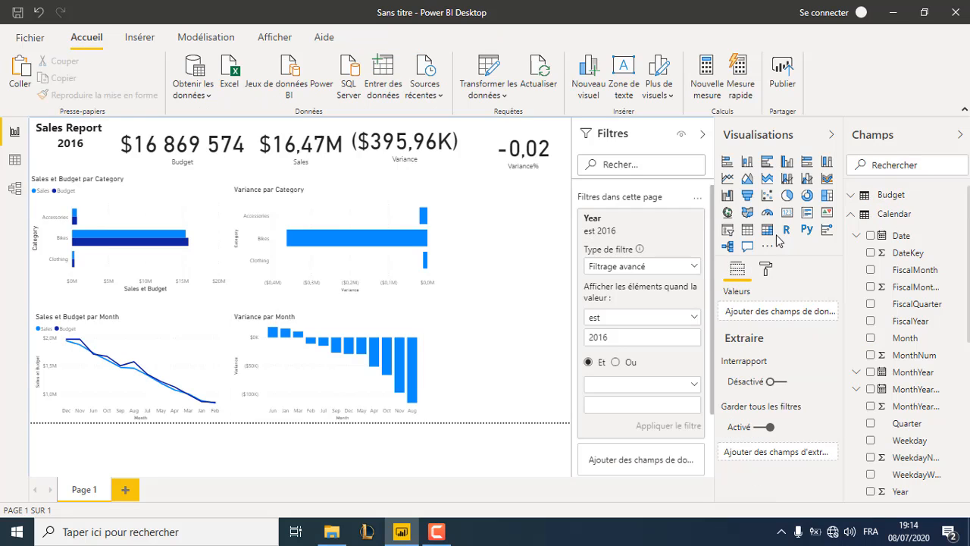
{"action": "left_click", "coordinate": [747, 230]}
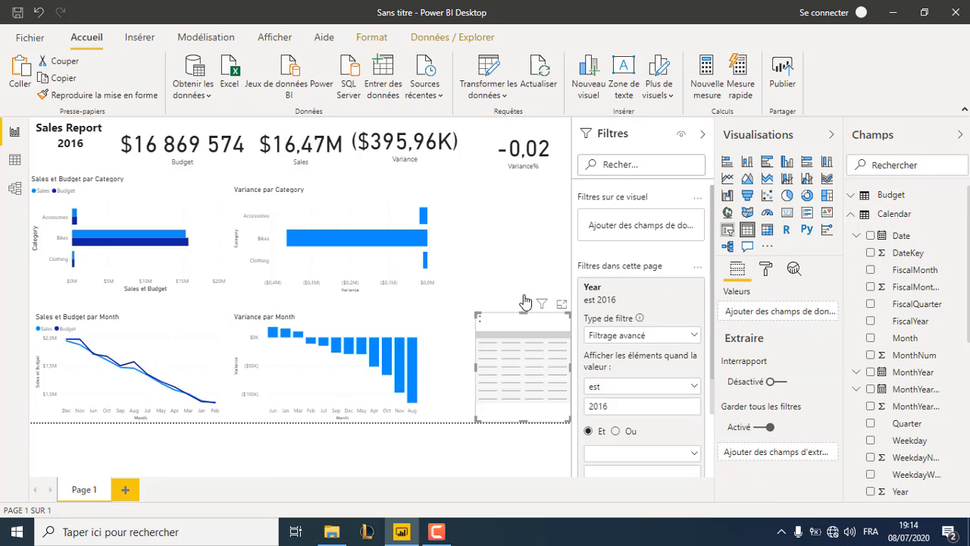
{"action": "left_click_drag", "start_coordinate": [529, 287], "coordinate": [502, 209]}
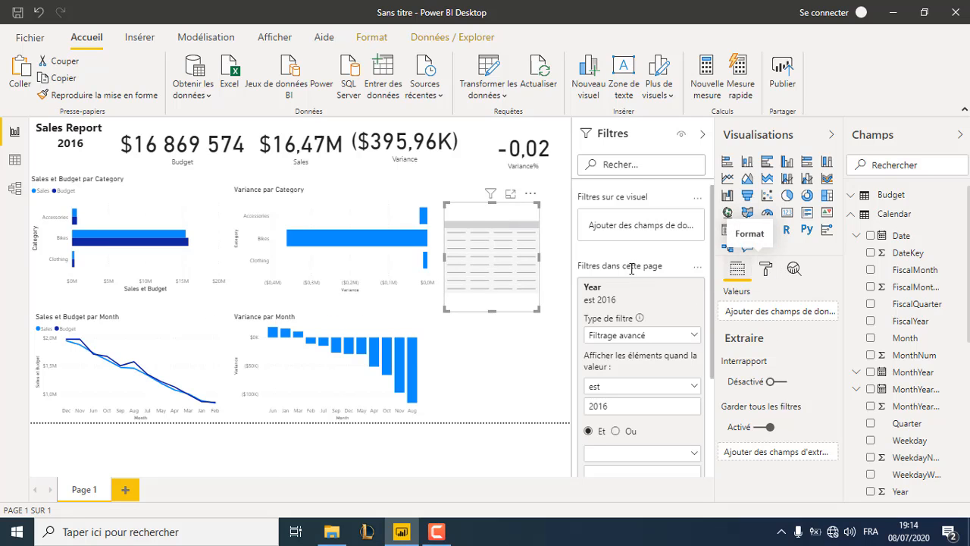
Fill the new table with the Sales measure and the FullName field from the Customer table.
{"action": "left_click", "coordinate": [851, 214]}
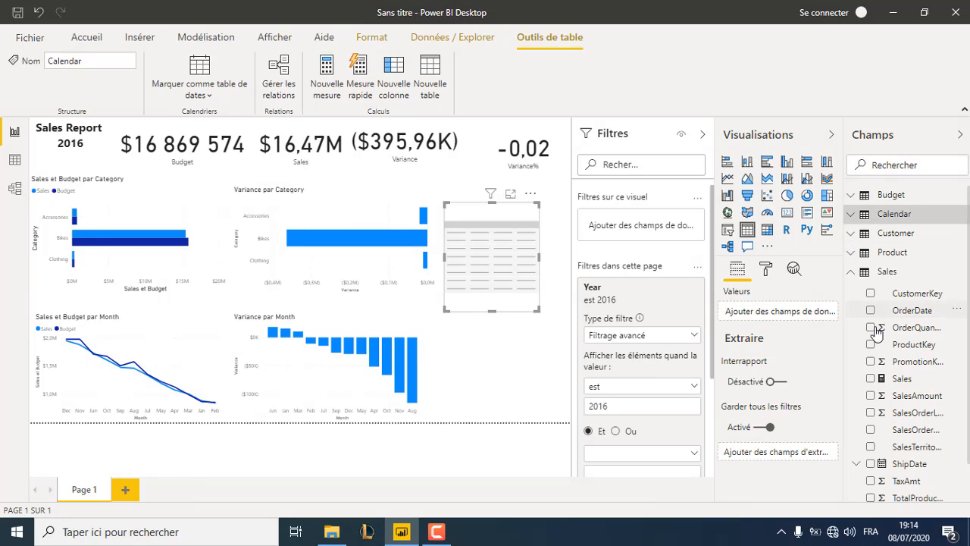
{"action": "left_click", "coordinate": [871, 378]}
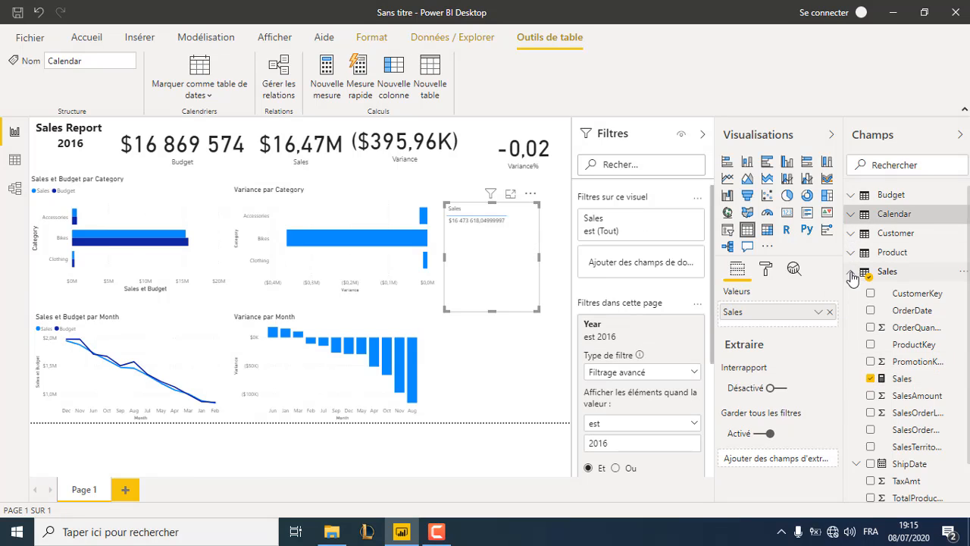
{"action": "left_click", "coordinate": [850, 272]}
{"action": "left_click", "coordinate": [852, 237]}
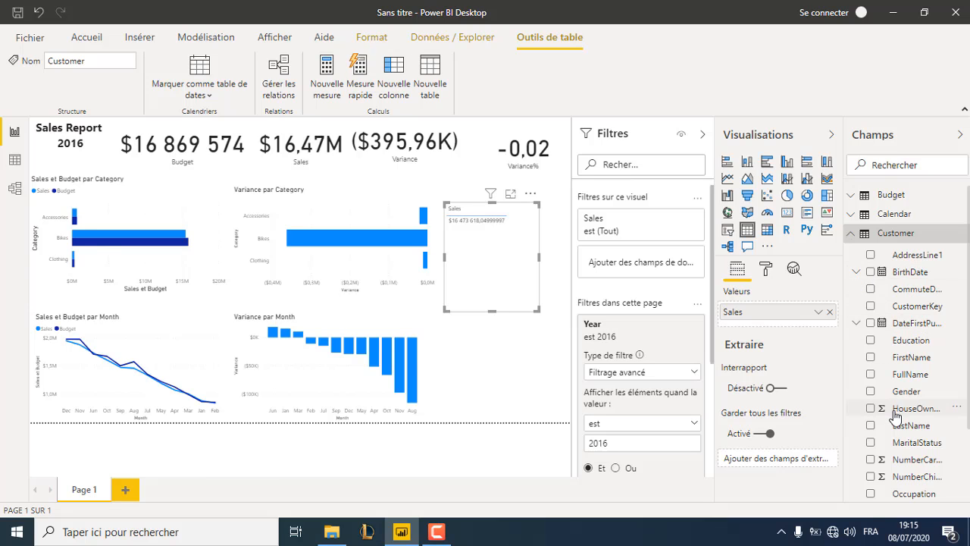
{"action": "scroll", "coordinate": [895, 413], "scroll_direction": "down", "scroll_amount": 2}
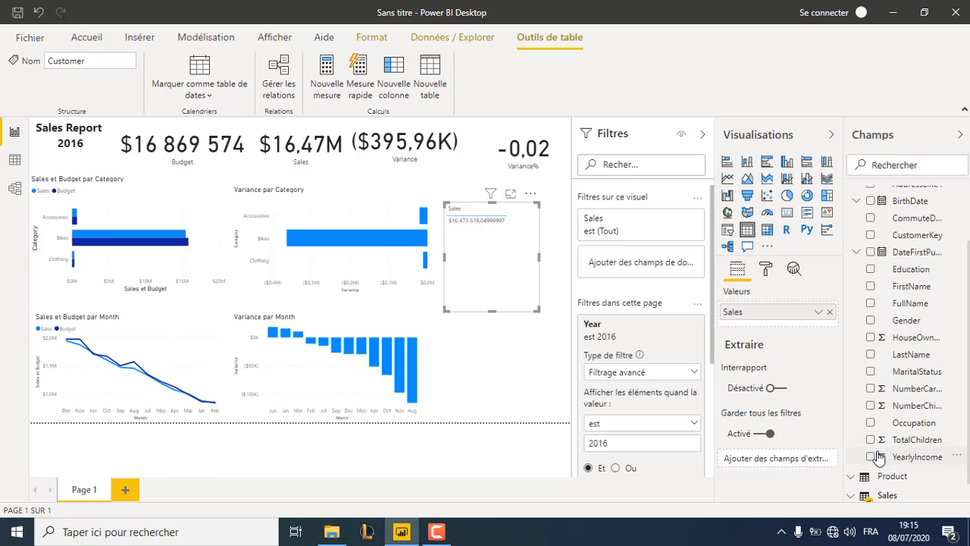
{"action": "left_click", "coordinate": [870, 303]}
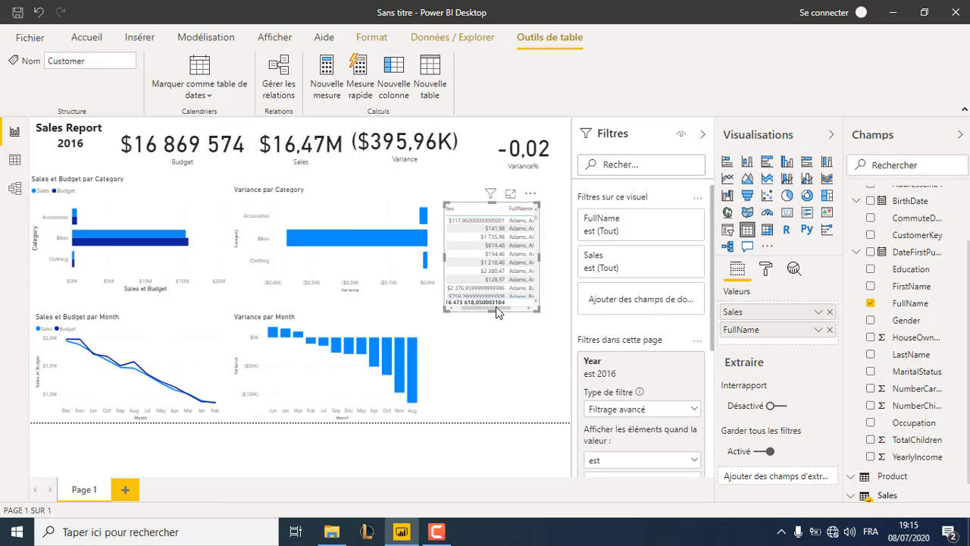
Examine the table's general and field formatting options, including display units, decimals, alignment and where the formatting applies.
{"action": "left_click", "coordinate": [765, 270]}
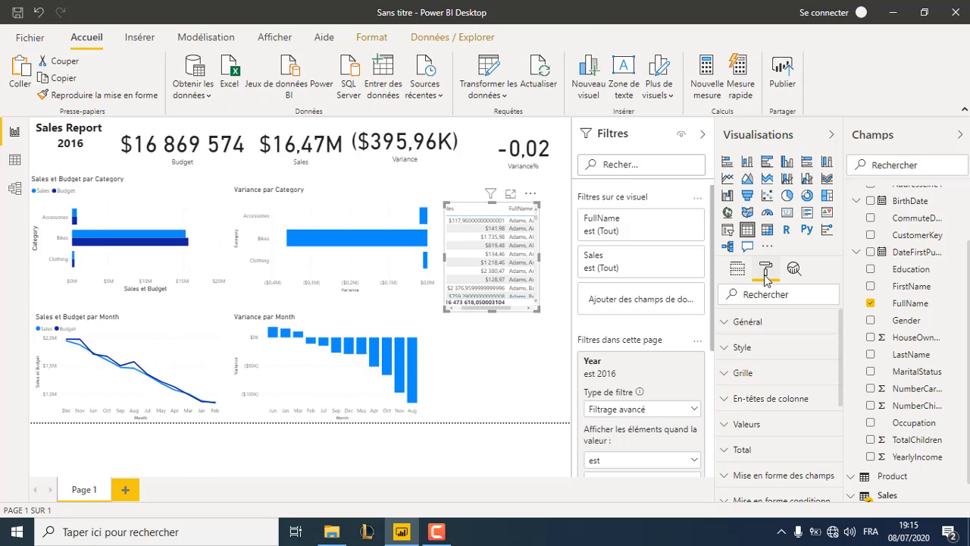
{"action": "left_click", "coordinate": [732, 330]}
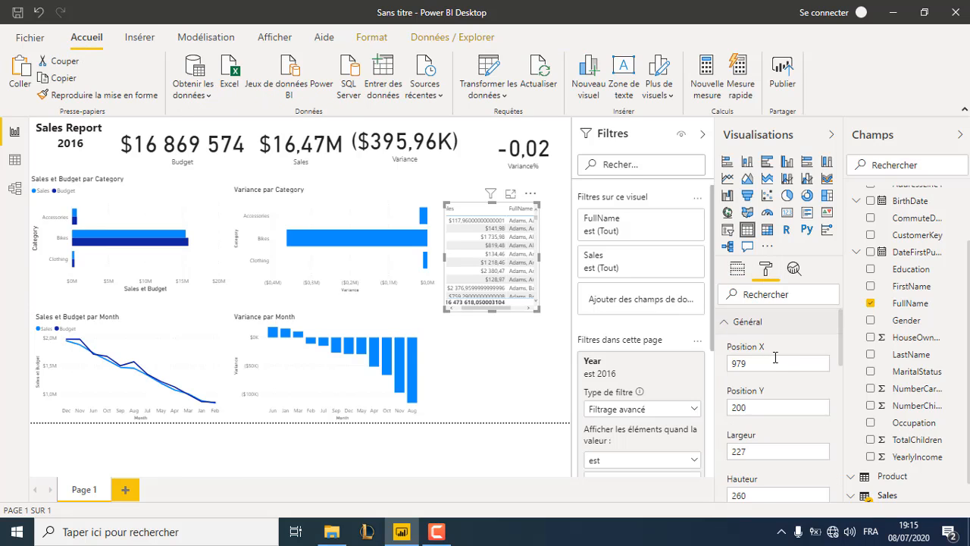
{"action": "scroll", "coordinate": [789, 357], "scroll_direction": "down", "scroll_amount": 3}
{"action": "scroll", "coordinate": [787, 359], "scroll_direction": "up", "scroll_amount": 3}
{"action": "left_click", "coordinate": [734, 323]}
{"action": "scroll", "coordinate": [781, 358], "scroll_direction": "down", "scroll_amount": 2}
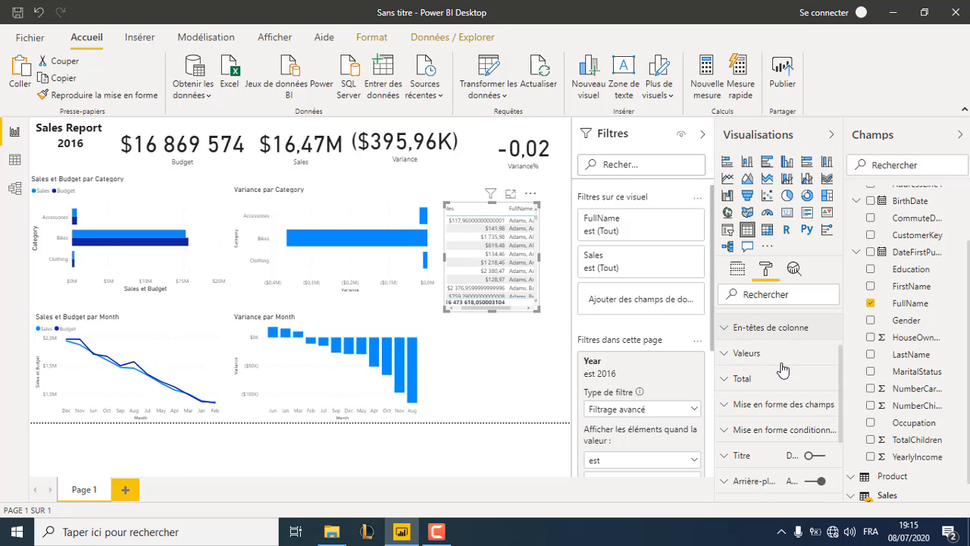
{"action": "left_click", "coordinate": [744, 412]}
{"action": "scroll", "coordinate": [766, 402], "scroll_direction": "down", "scroll_amount": 2}
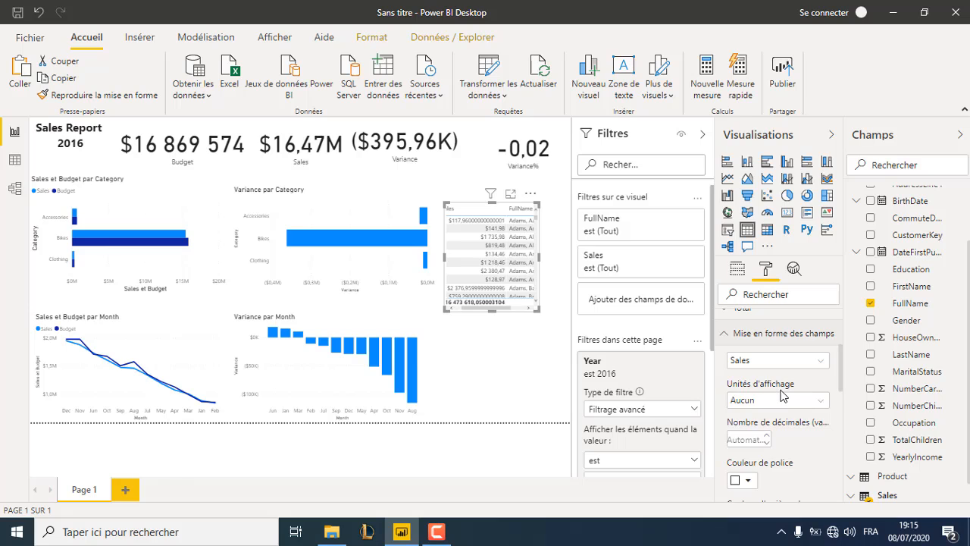
{"action": "scroll", "coordinate": [781, 396], "scroll_direction": "down", "scroll_amount": 3}
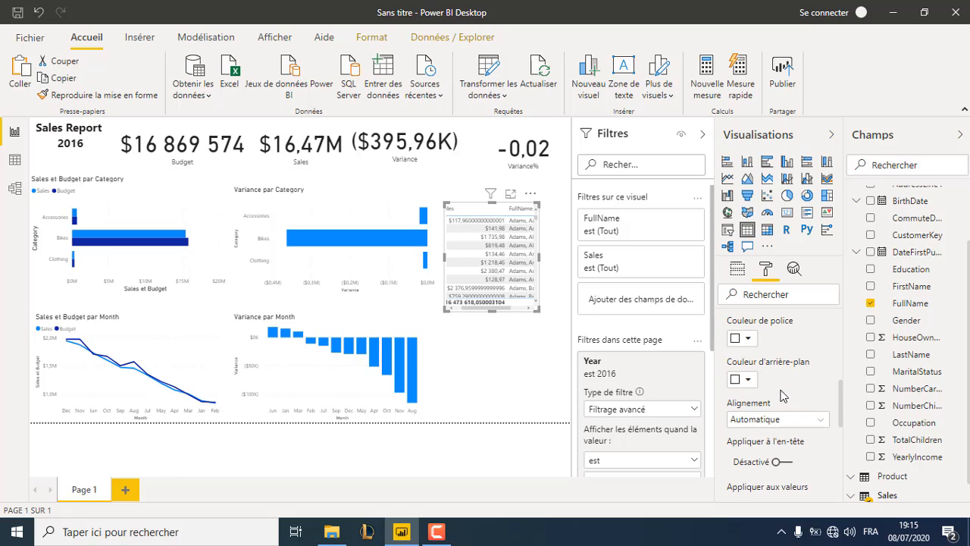
{"action": "scroll", "coordinate": [784, 396], "scroll_direction": "down", "scroll_amount": 2}
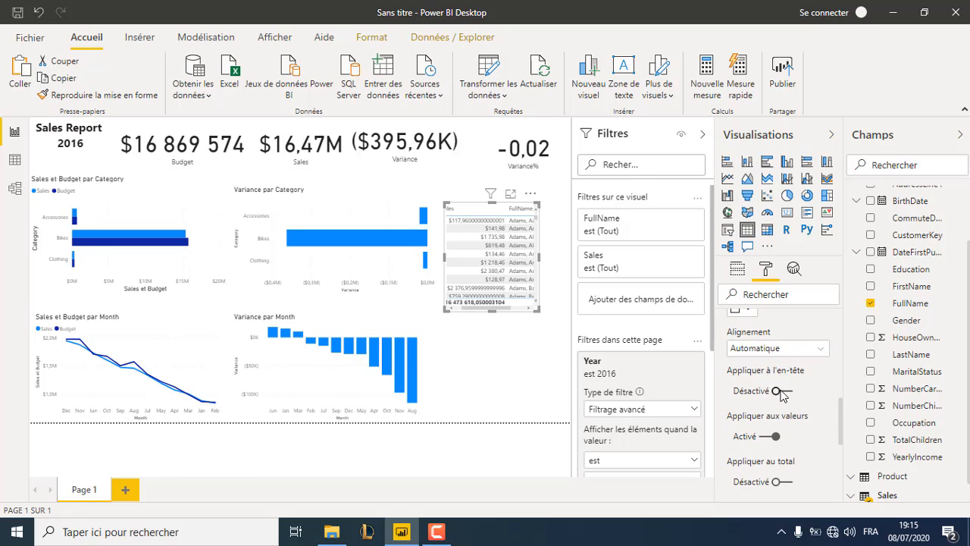
{"action": "scroll", "coordinate": [781, 395], "scroll_direction": "down", "scroll_amount": 2}
{"action": "scroll", "coordinate": [670, 413], "scroll_direction": "down", "scroll_amount": 2}
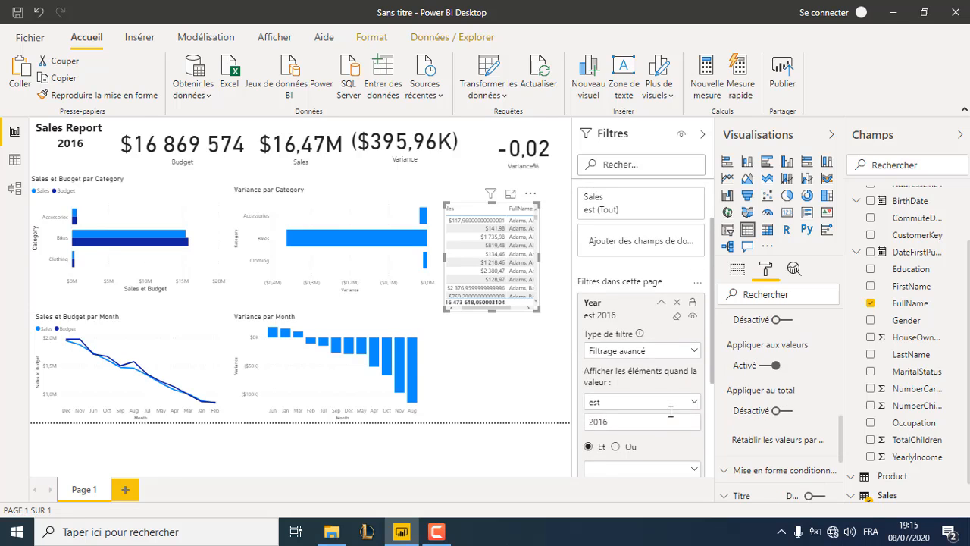
{"action": "scroll", "coordinate": [670, 412], "scroll_direction": "up", "scroll_amount": 2}
{"action": "scroll", "coordinate": [786, 349], "scroll_direction": "down", "scroll_amount": 2}
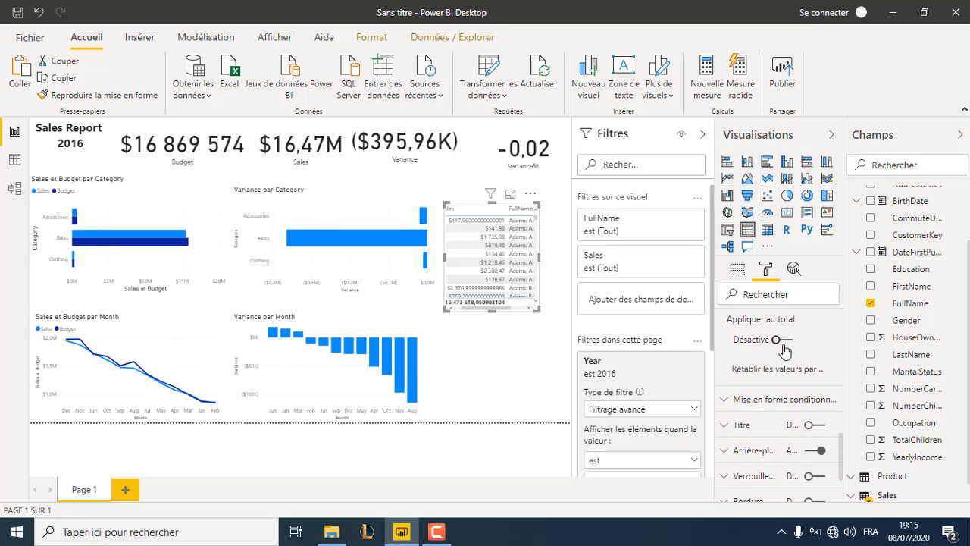
{"action": "scroll", "coordinate": [785, 350], "scroll_direction": "up", "scroll_amount": 10}
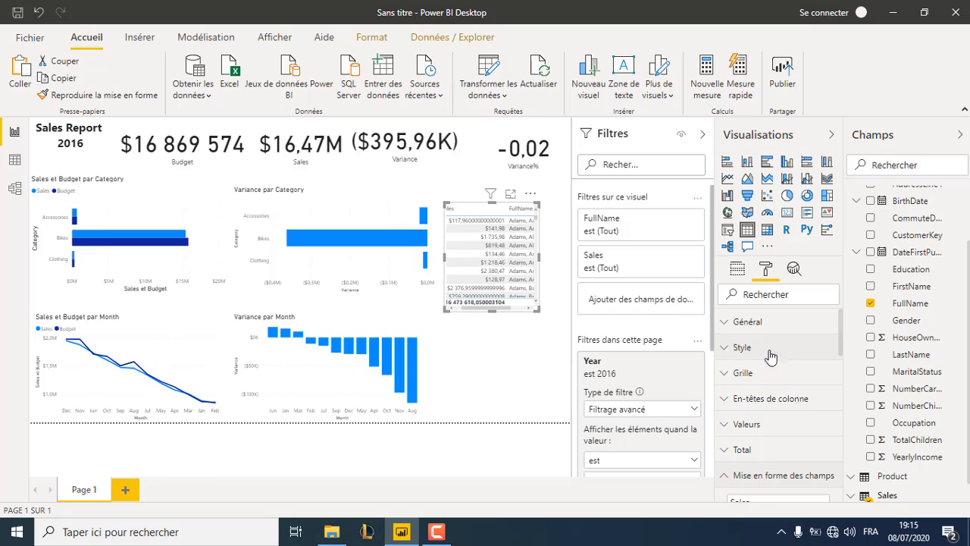
{"action": "left_click", "coordinate": [438, 533]}
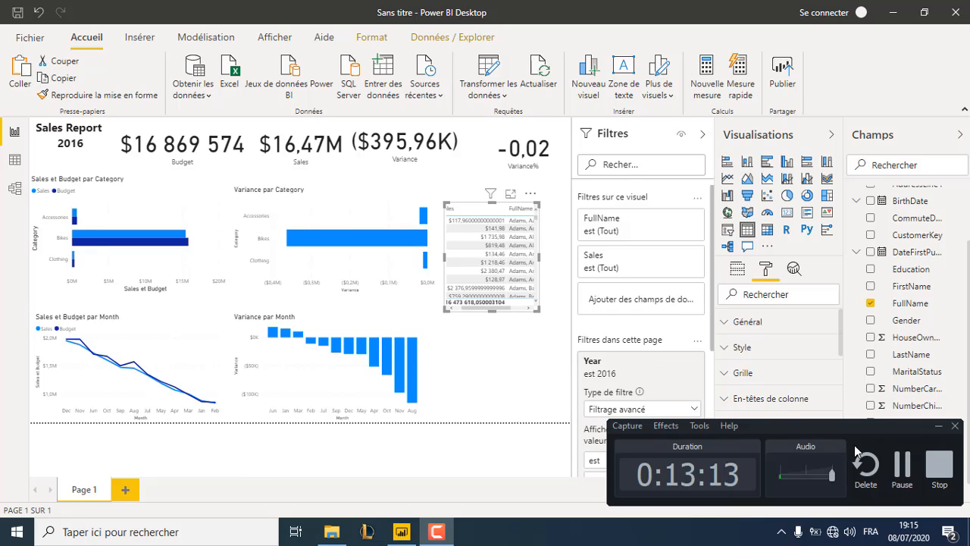
{"action": "left_click", "coordinate": [902, 464]}
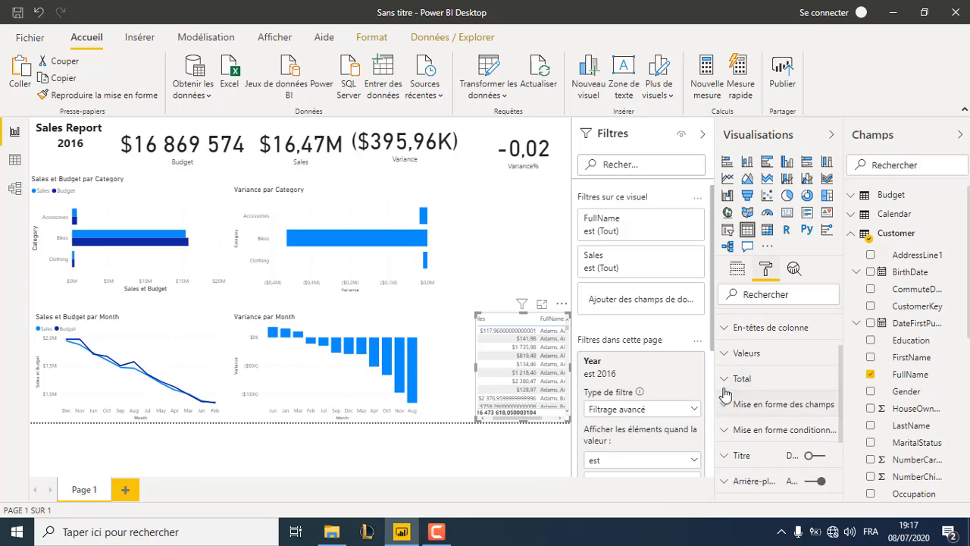
Turn off the customer table's totals and filter its FullName field to the top 5 by Sales.
{"action": "left_click", "coordinate": [728, 379]}
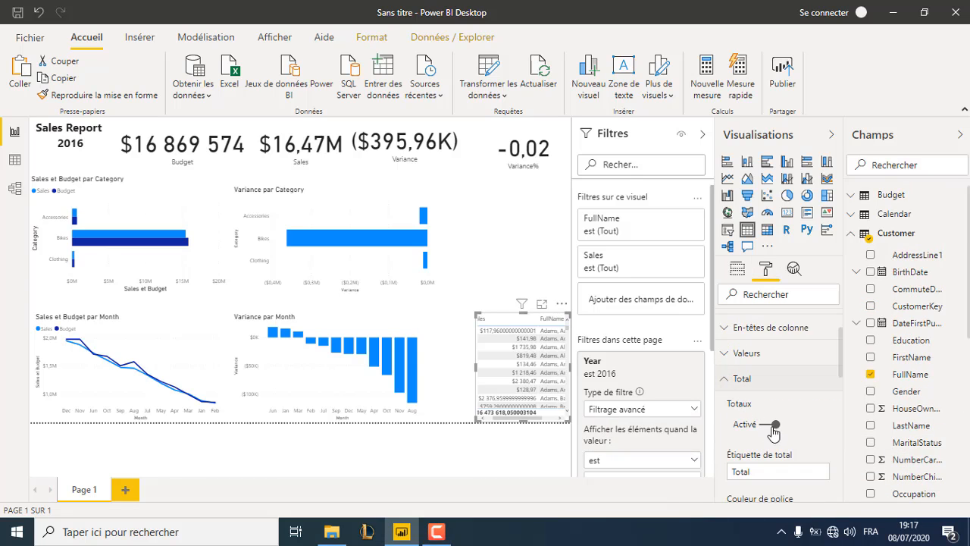
{"action": "left_click", "coordinate": [773, 428]}
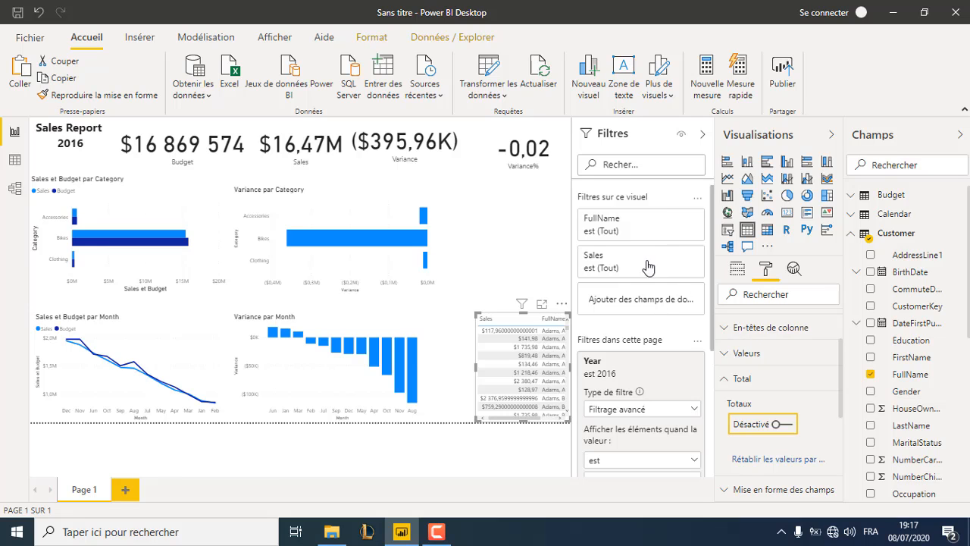
{"action": "left_click", "coordinate": [670, 226]}
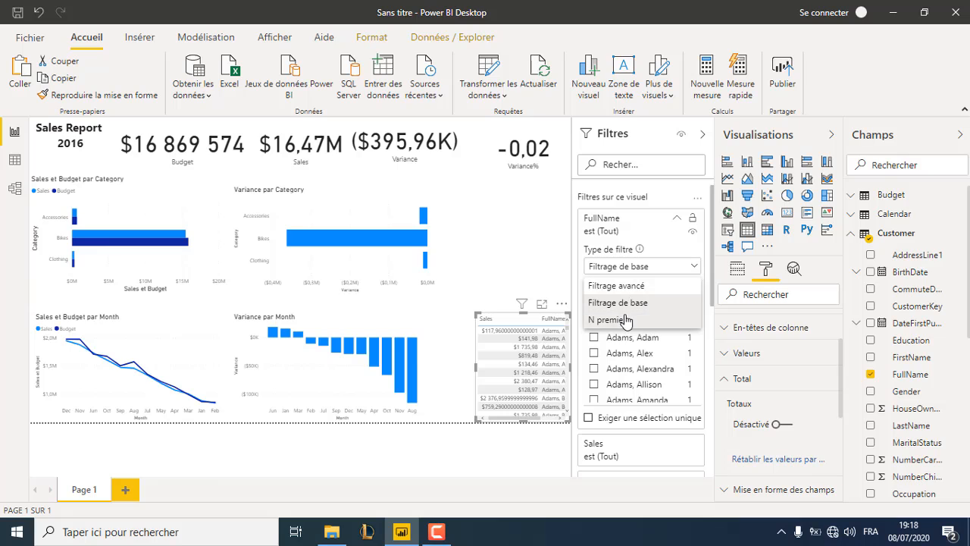
{"action": "left_click", "coordinate": [625, 319]}
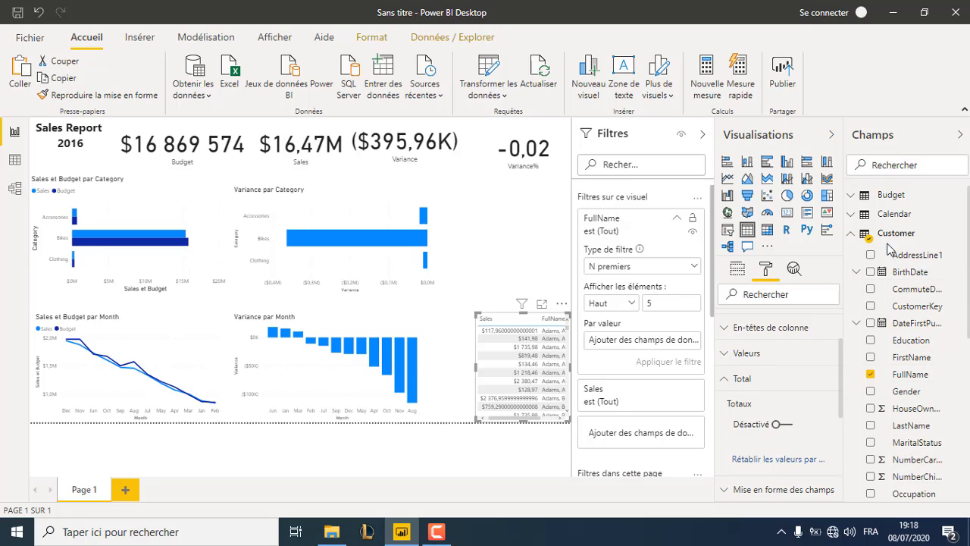
{"action": "left_click", "coordinate": [862, 235]}
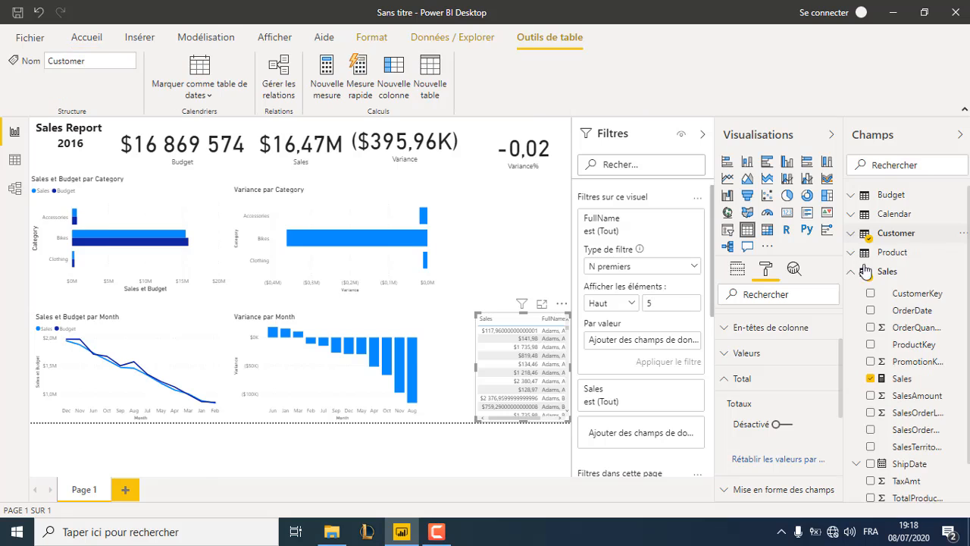
{"action": "left_click_drag", "start_coordinate": [895, 378], "coordinate": [646, 345]}
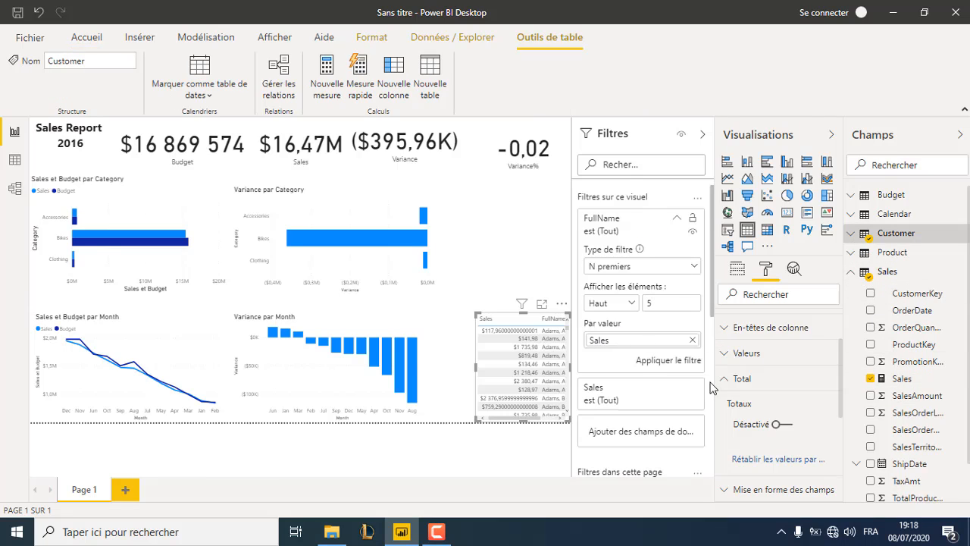
{"action": "left_click", "coordinate": [685, 362]}
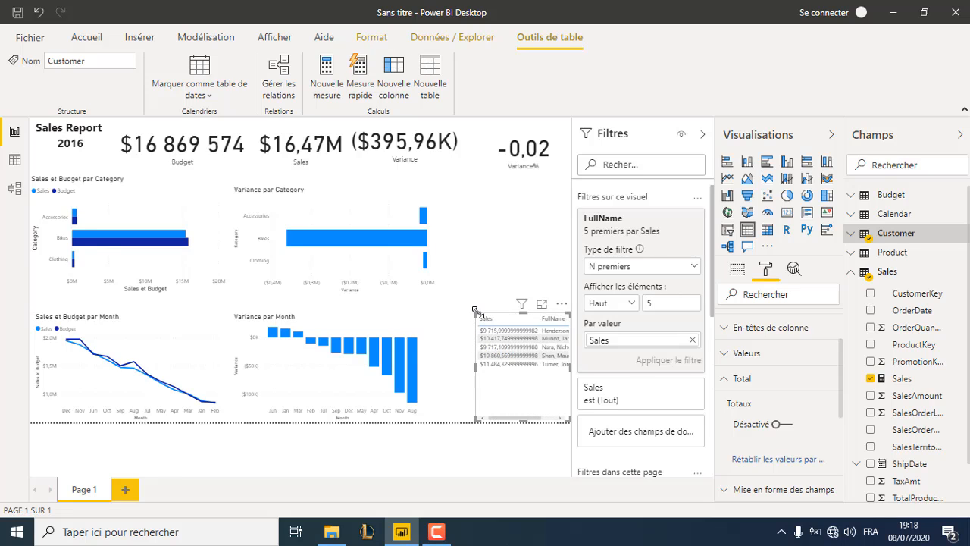
Widen the customer table and move it up beside the Variance by Category chart.
{"action": "left_click_drag", "start_coordinate": [476, 298], "coordinate": [456, 320]}
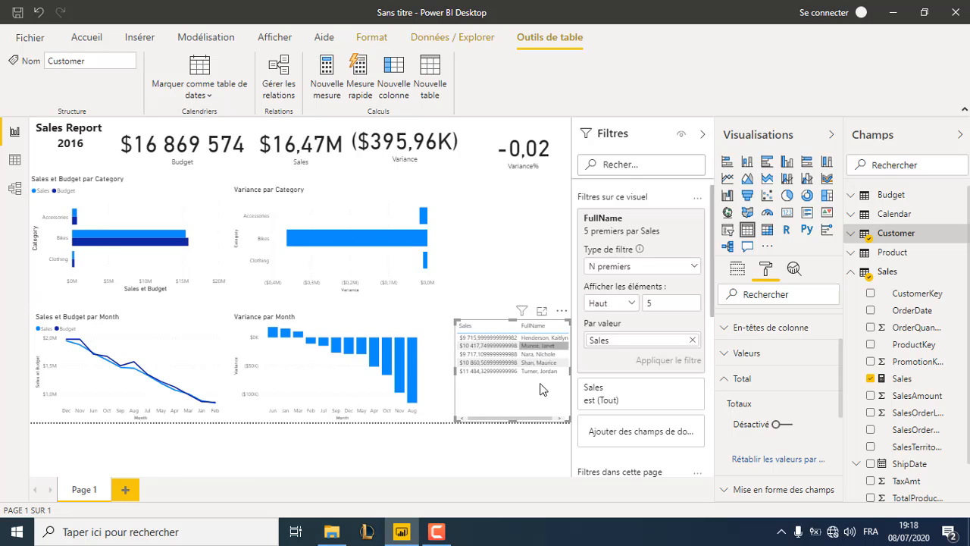
{"action": "left_click_drag", "start_coordinate": [550, 417], "coordinate": [537, 289]}
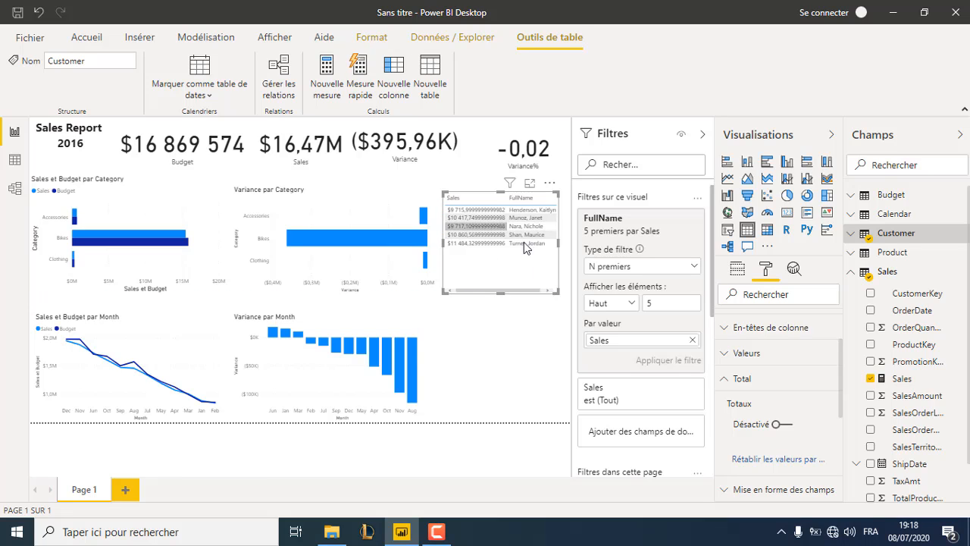
{"action": "left_click", "coordinate": [508, 355]}
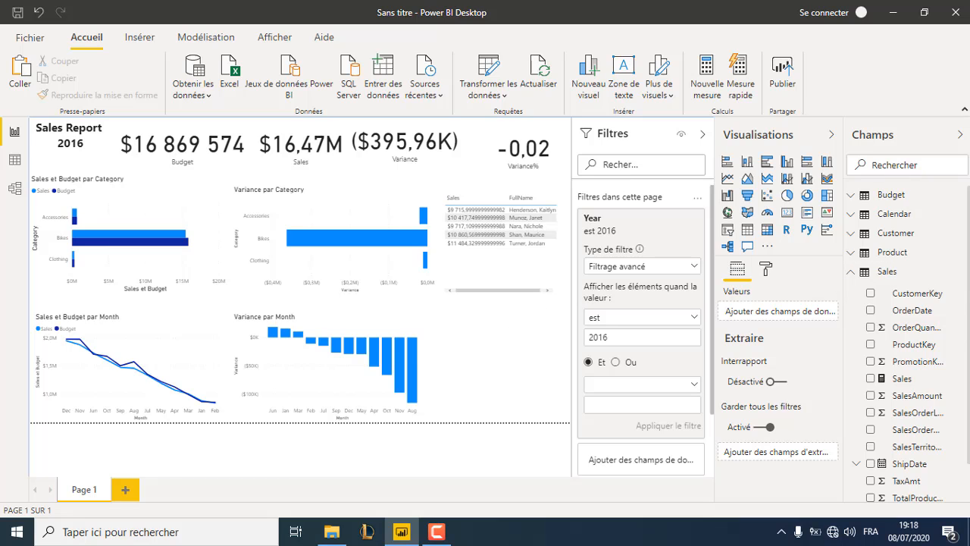
Insert a table below the customer table and fill it with the Product table's Category field and the Sales measure.
{"action": "left_click", "coordinate": [852, 271]}
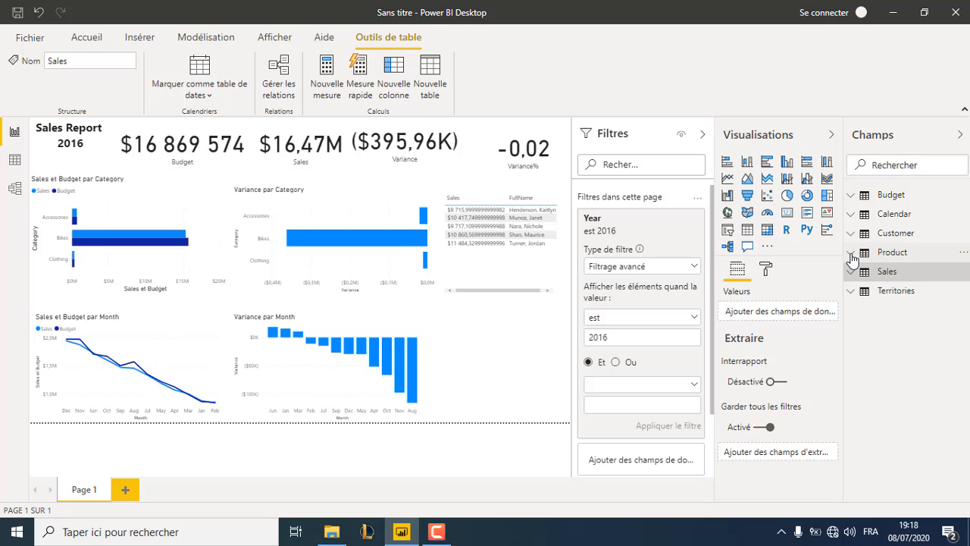
{"action": "left_click", "coordinate": [852, 254]}
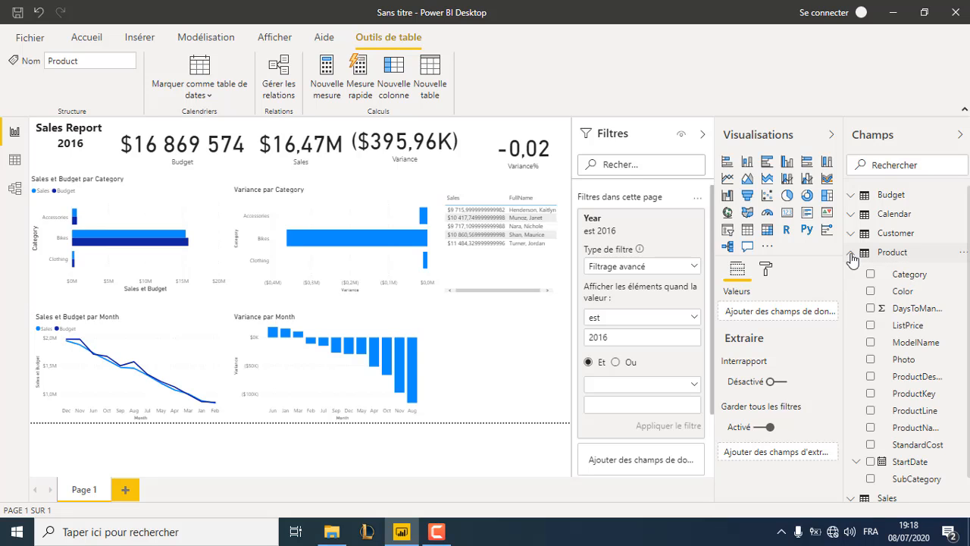
{"action": "left_click", "coordinate": [747, 229]}
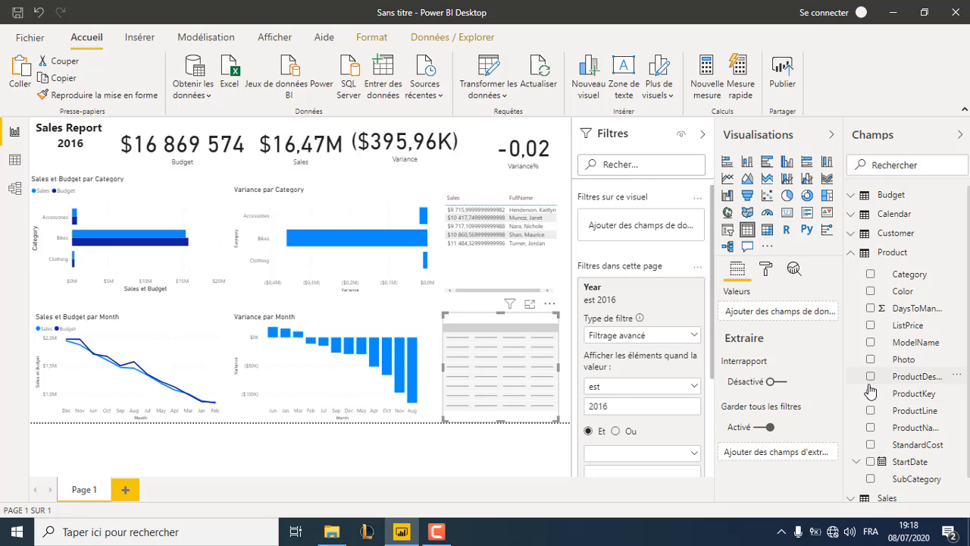
{"action": "left_click", "coordinate": [871, 427]}
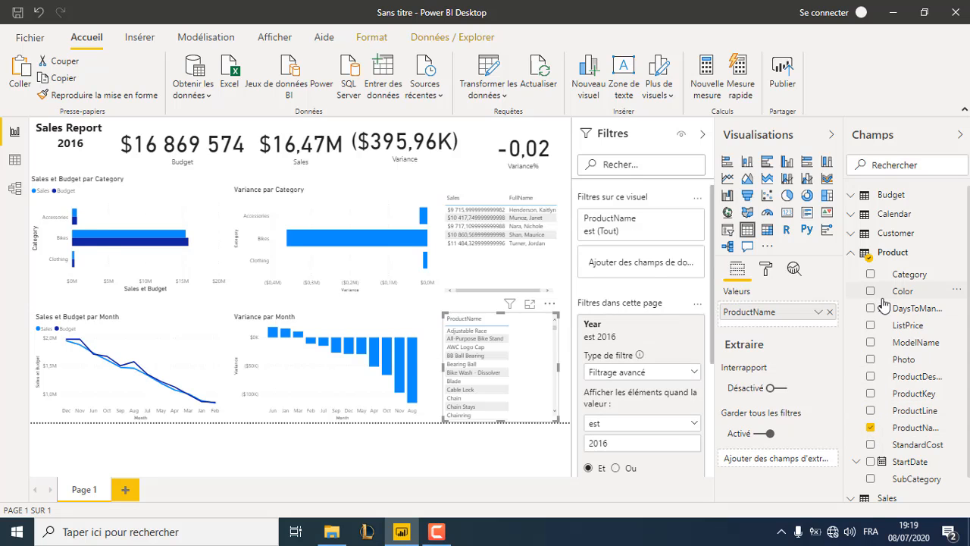
{"action": "left_click", "coordinate": [872, 428]}
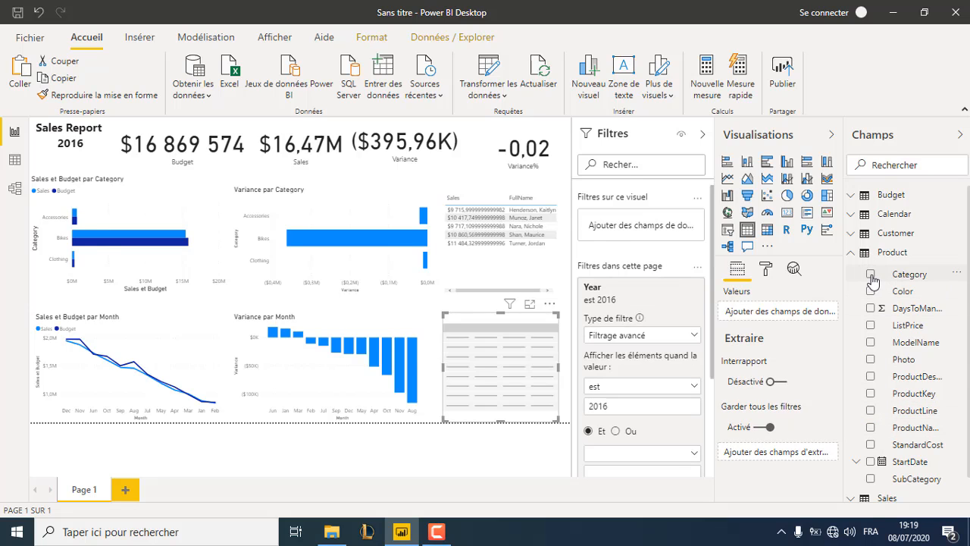
{"action": "left_click", "coordinate": [872, 275]}
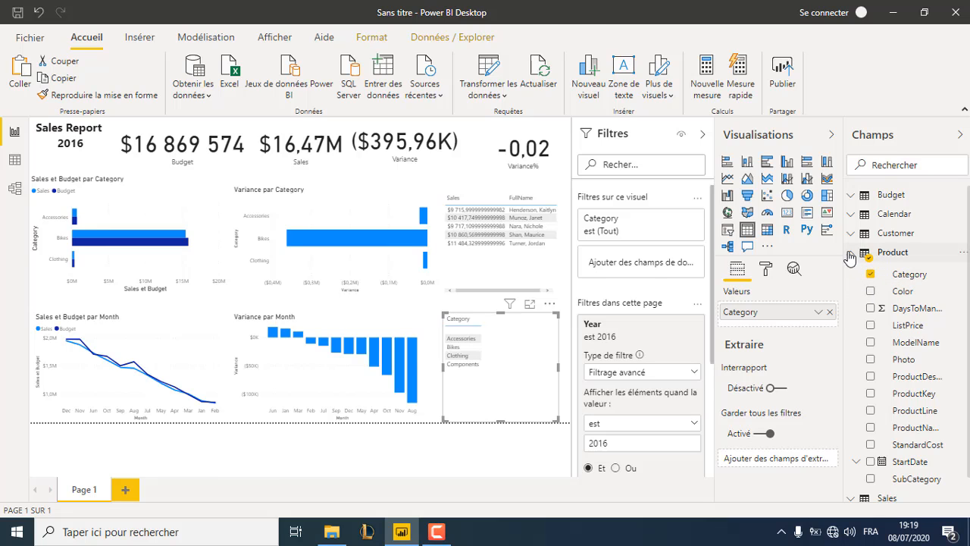
{"action": "left_click", "coordinate": [850, 255]}
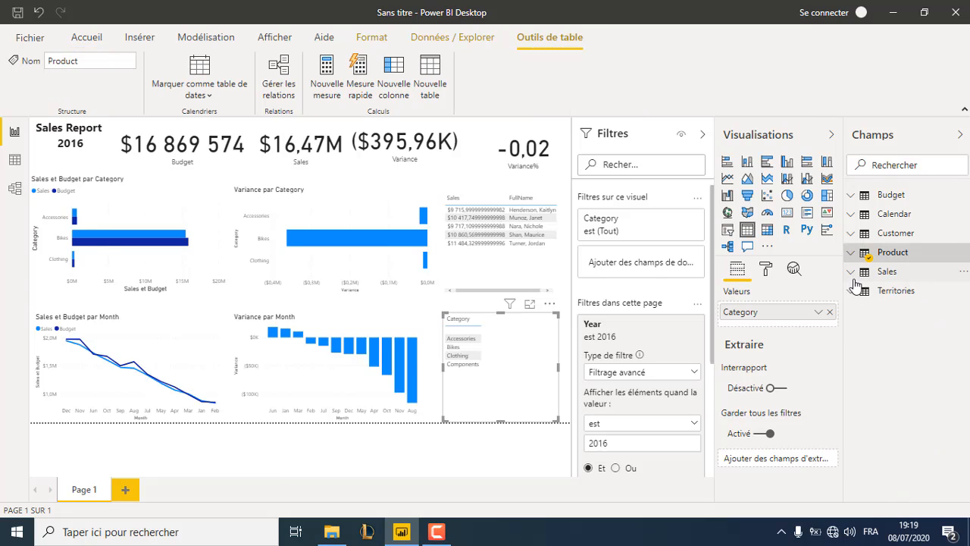
{"action": "left_click", "coordinate": [852, 272]}
{"action": "left_click", "coordinate": [871, 379]}
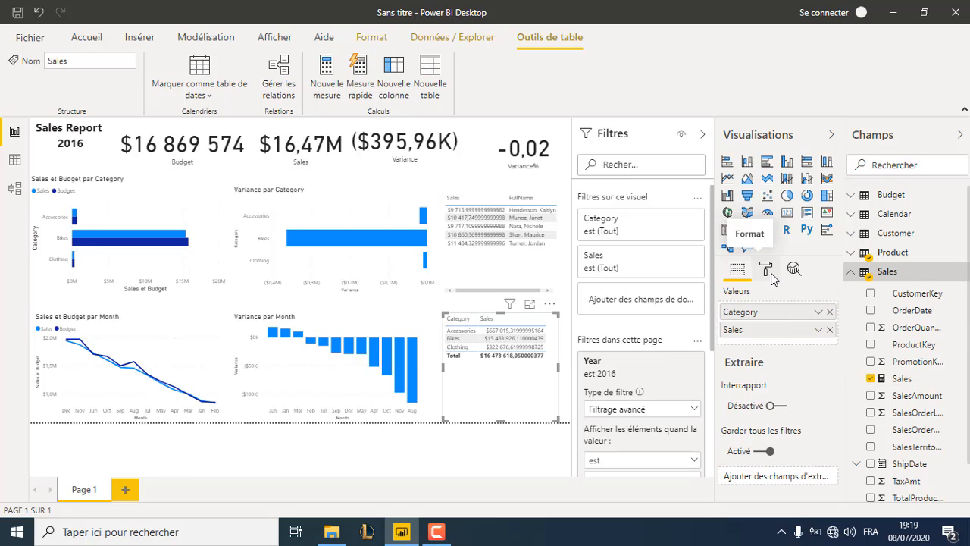
Replace the Category field in the new table with the ProductName field from the Product table.
{"action": "left_click", "coordinate": [883, 252]}
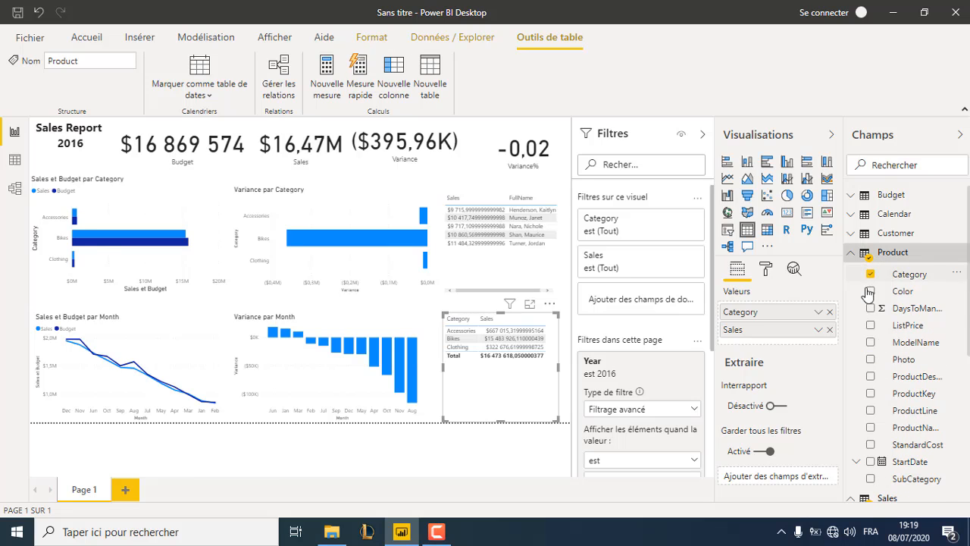
{"action": "left_click", "coordinate": [871, 427]}
{"action": "left_click", "coordinate": [871, 275]}
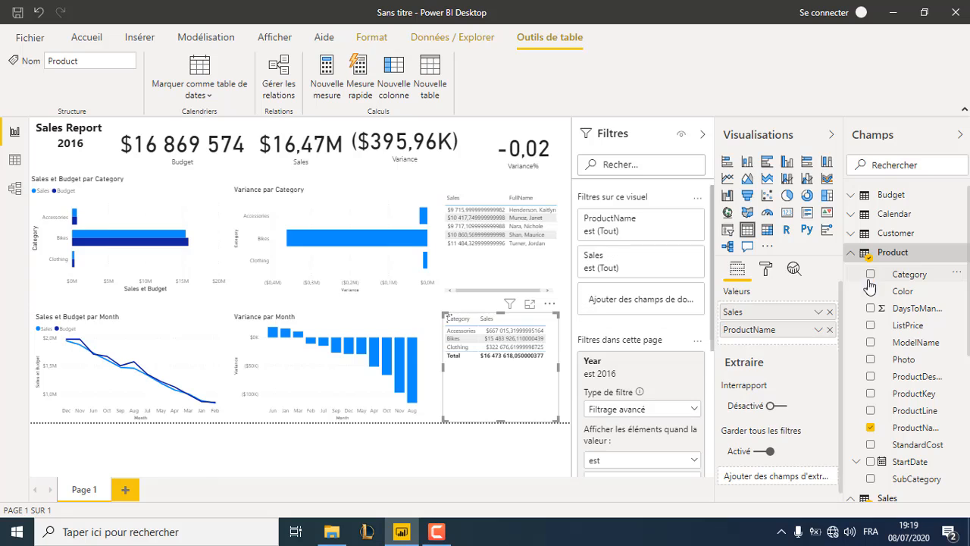
{"action": "left_click", "coordinate": [860, 252]}
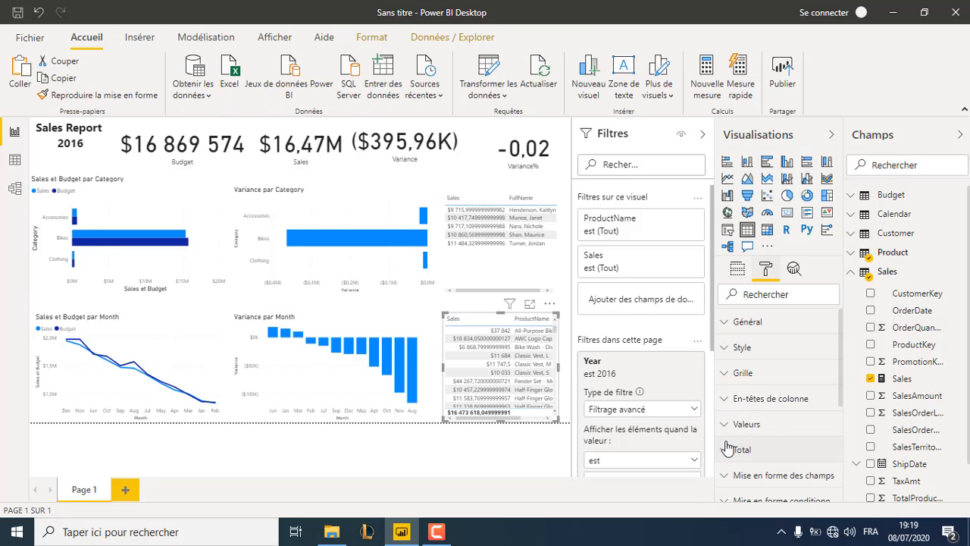
Turn off the totals row of the product table.
{"action": "left_click", "coordinate": [726, 450]}
{"action": "scroll", "coordinate": [792, 455], "scroll_direction": "down", "scroll_amount": 3}
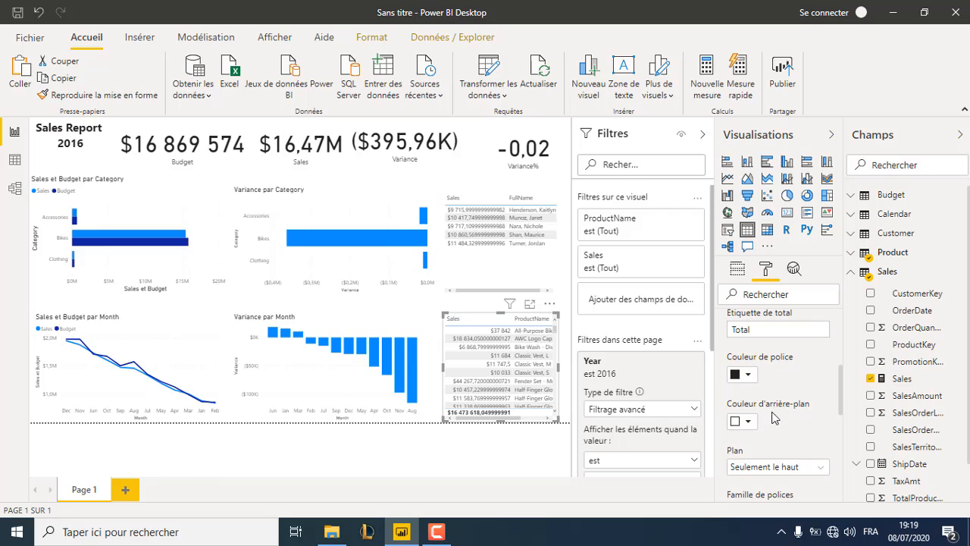
{"action": "scroll", "coordinate": [772, 364], "scroll_direction": "up", "scroll_amount": 1}
{"action": "scroll", "coordinate": [771, 364], "scroll_direction": "up", "scroll_amount": 1}
{"action": "left_click", "coordinate": [783, 353]}
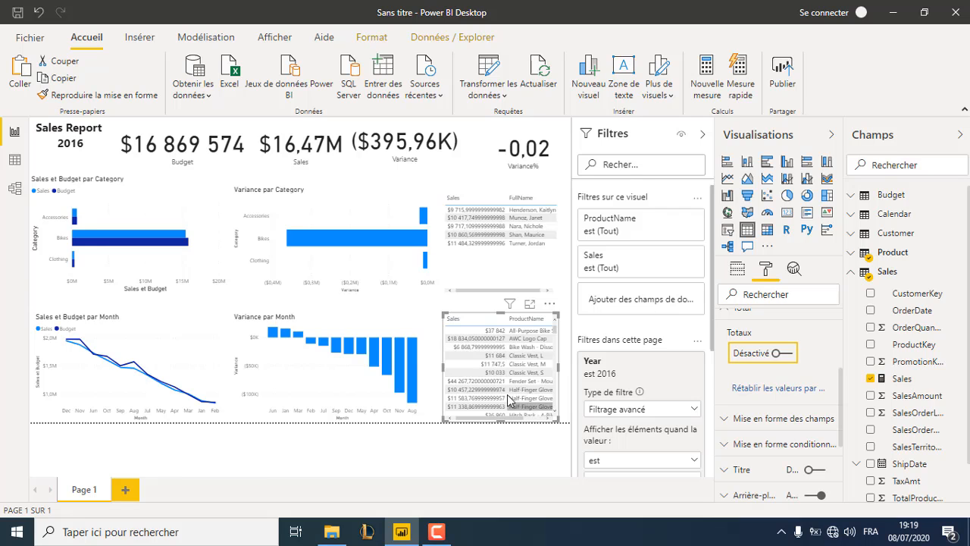
Filter the product table's ProductName field to the top 5 by Sales and apply the filter.
{"action": "scroll", "coordinate": [782, 339], "scroll_direction": "up", "scroll_amount": 3}
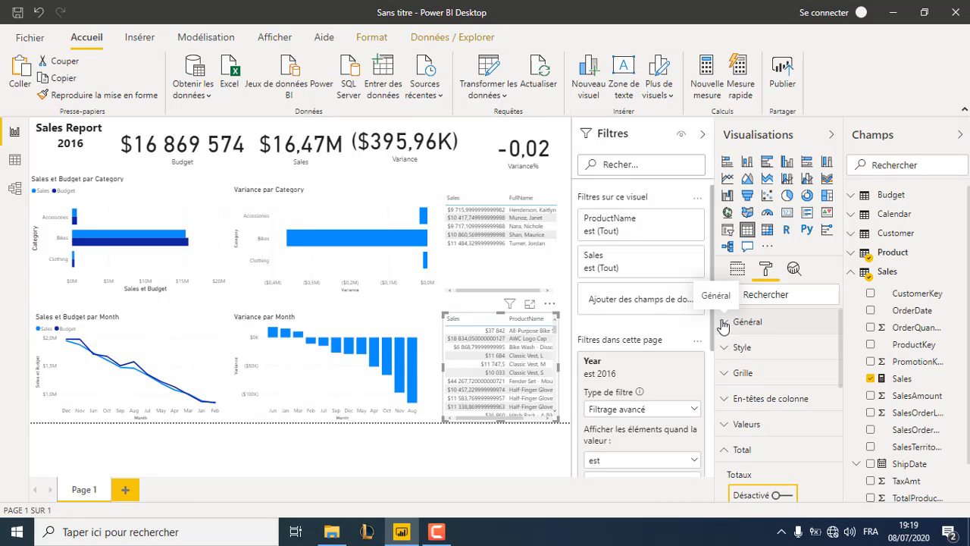
{"action": "left_click", "coordinate": [667, 228]}
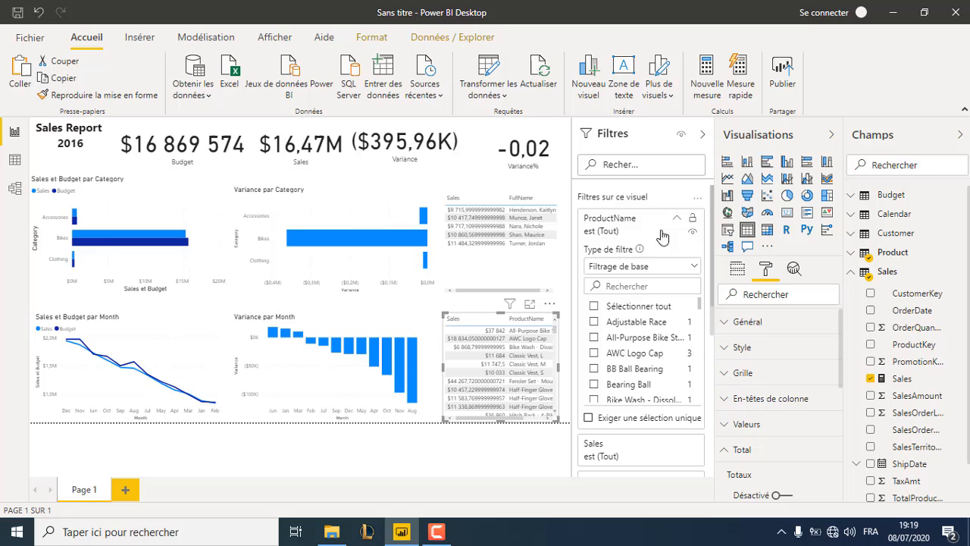
{"action": "left_click", "coordinate": [646, 267]}
{"action": "left_click", "coordinate": [623, 316]}
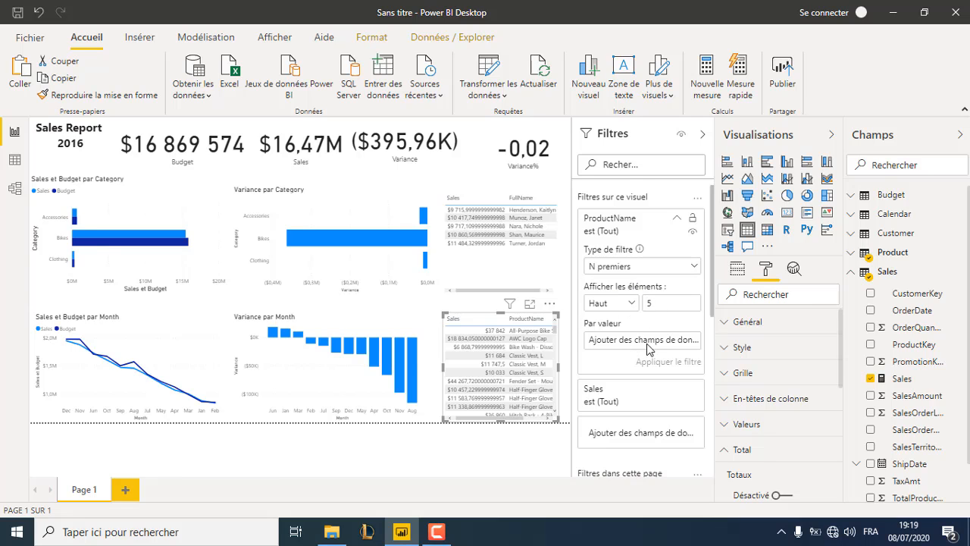
{"action": "left_click_drag", "start_coordinate": [890, 375], "coordinate": [665, 346]}
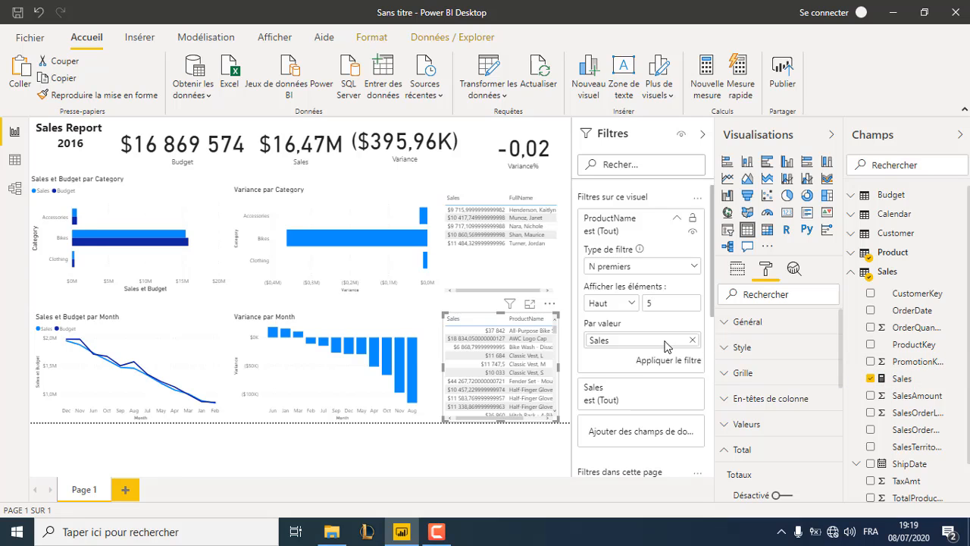
{"action": "left_click", "coordinate": [689, 364]}
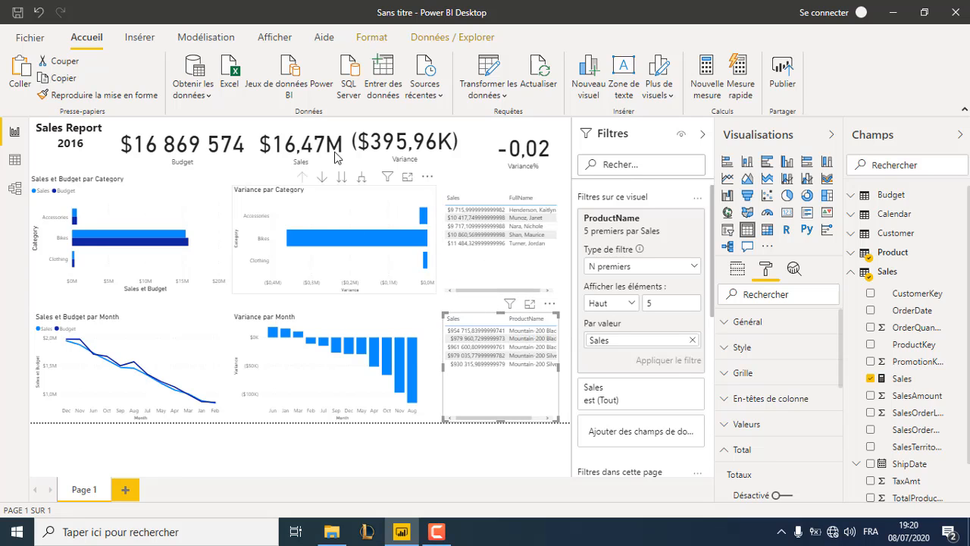
{"action": "left_click", "coordinate": [436, 530]}
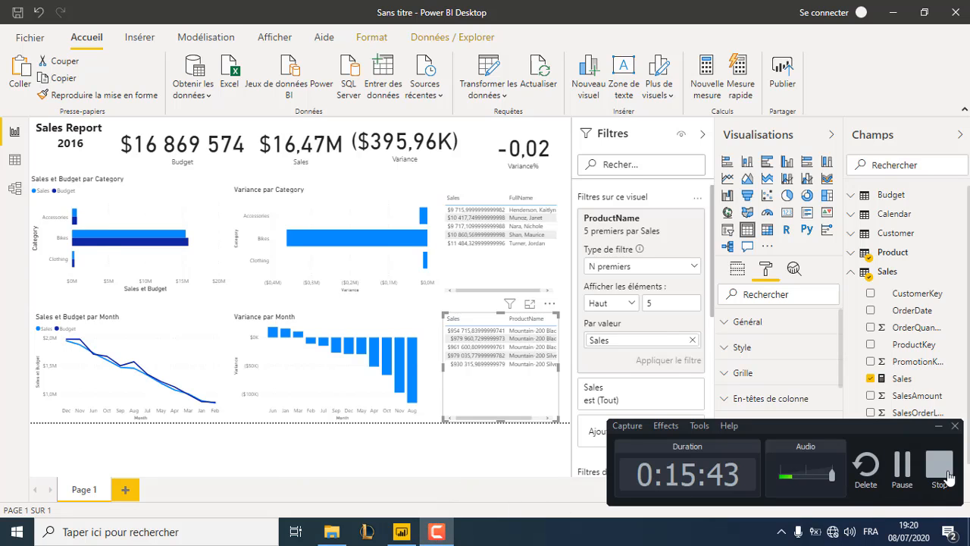
{"action": "left_click", "coordinate": [902, 468]}
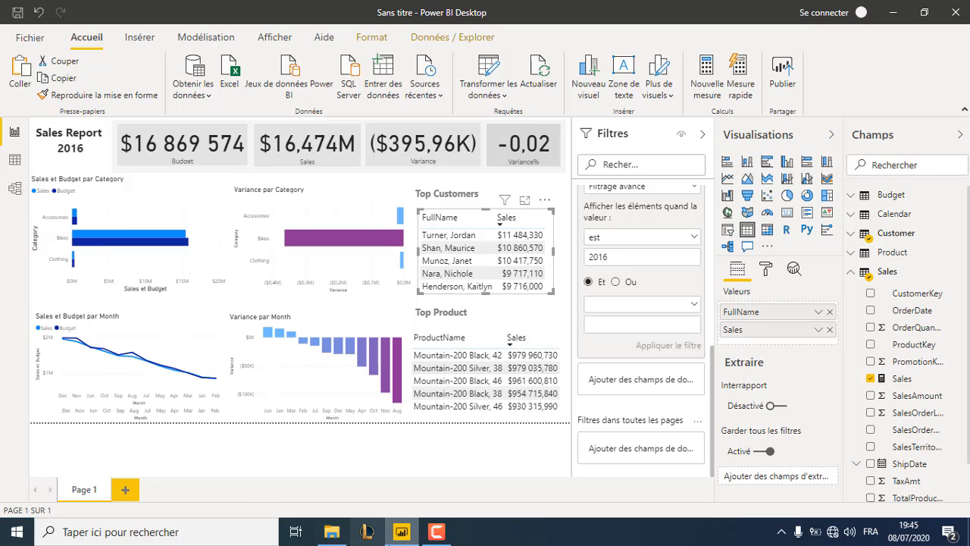
{"action": "left_click", "coordinate": [437, 531]}
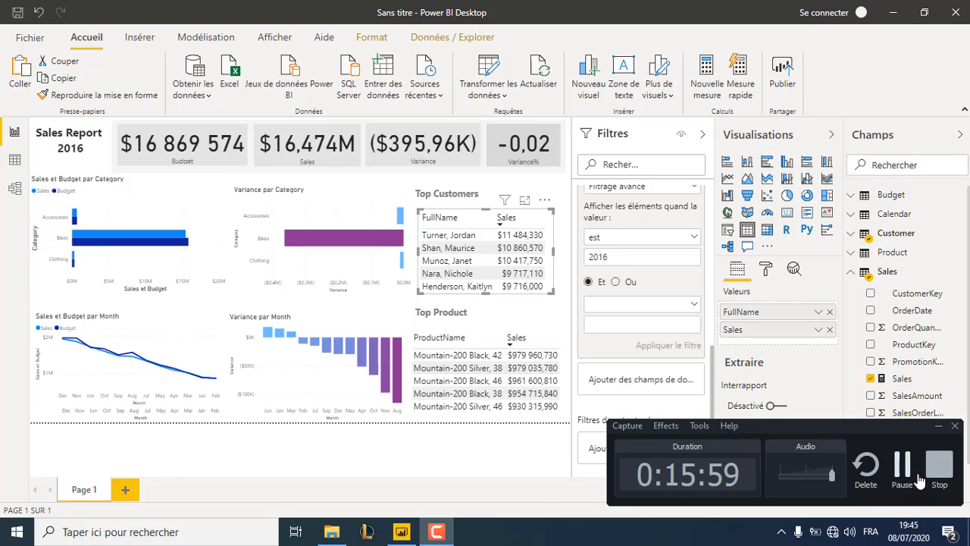